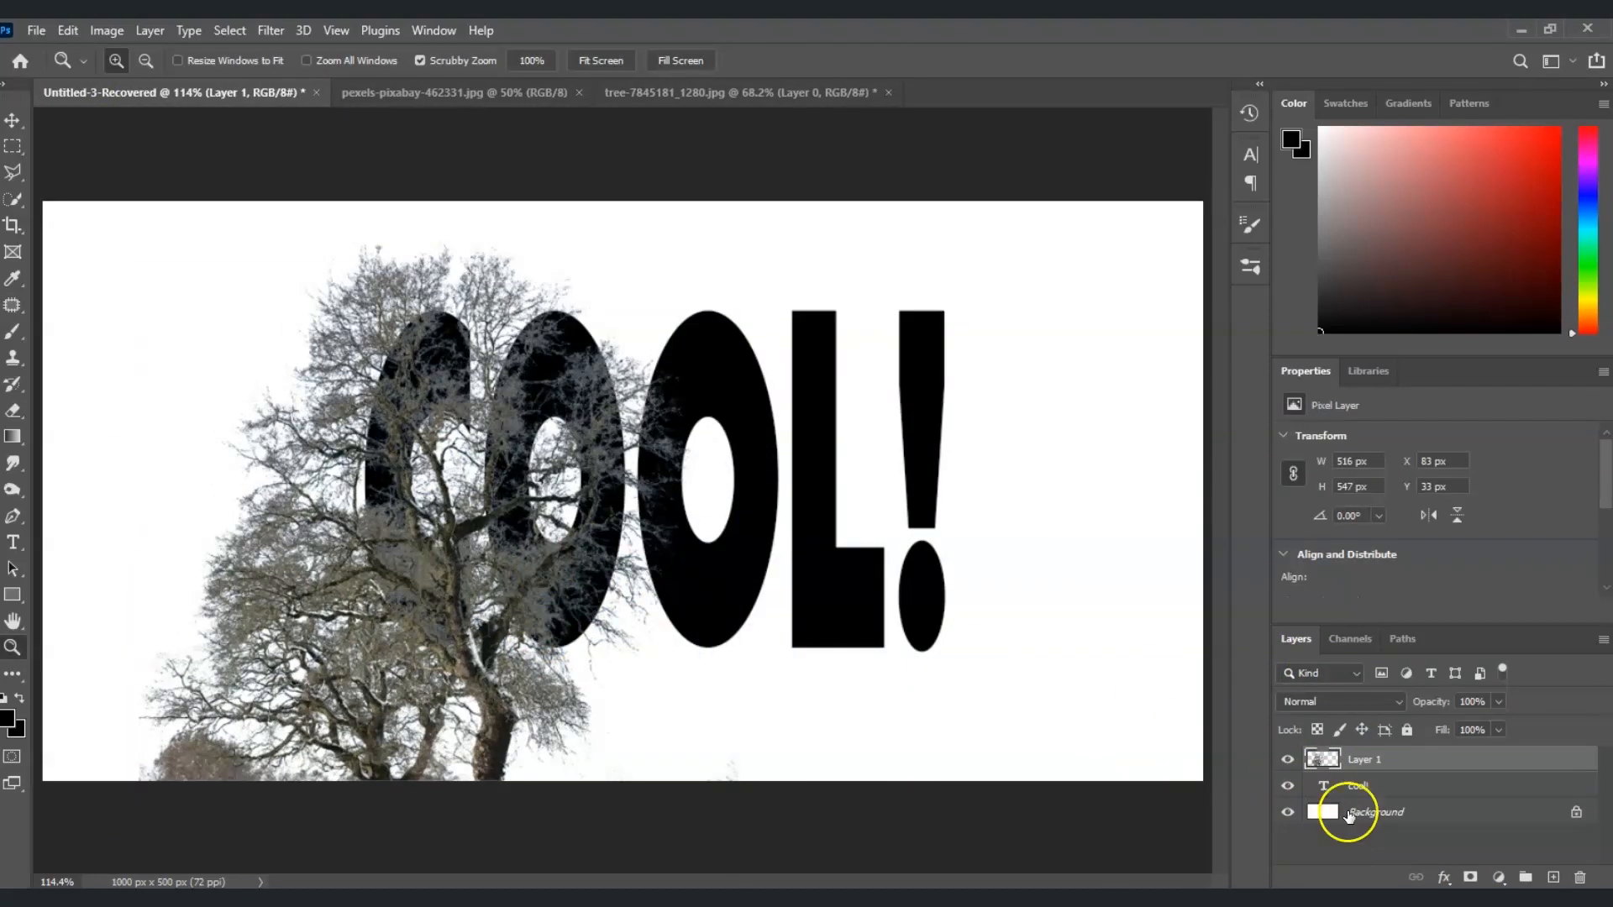
# Look over the open tree and city photos, then return to the blank Untitled-3 canvas
pyautogui.rightClick(13, 146)
pyautogui.click(79, 144)
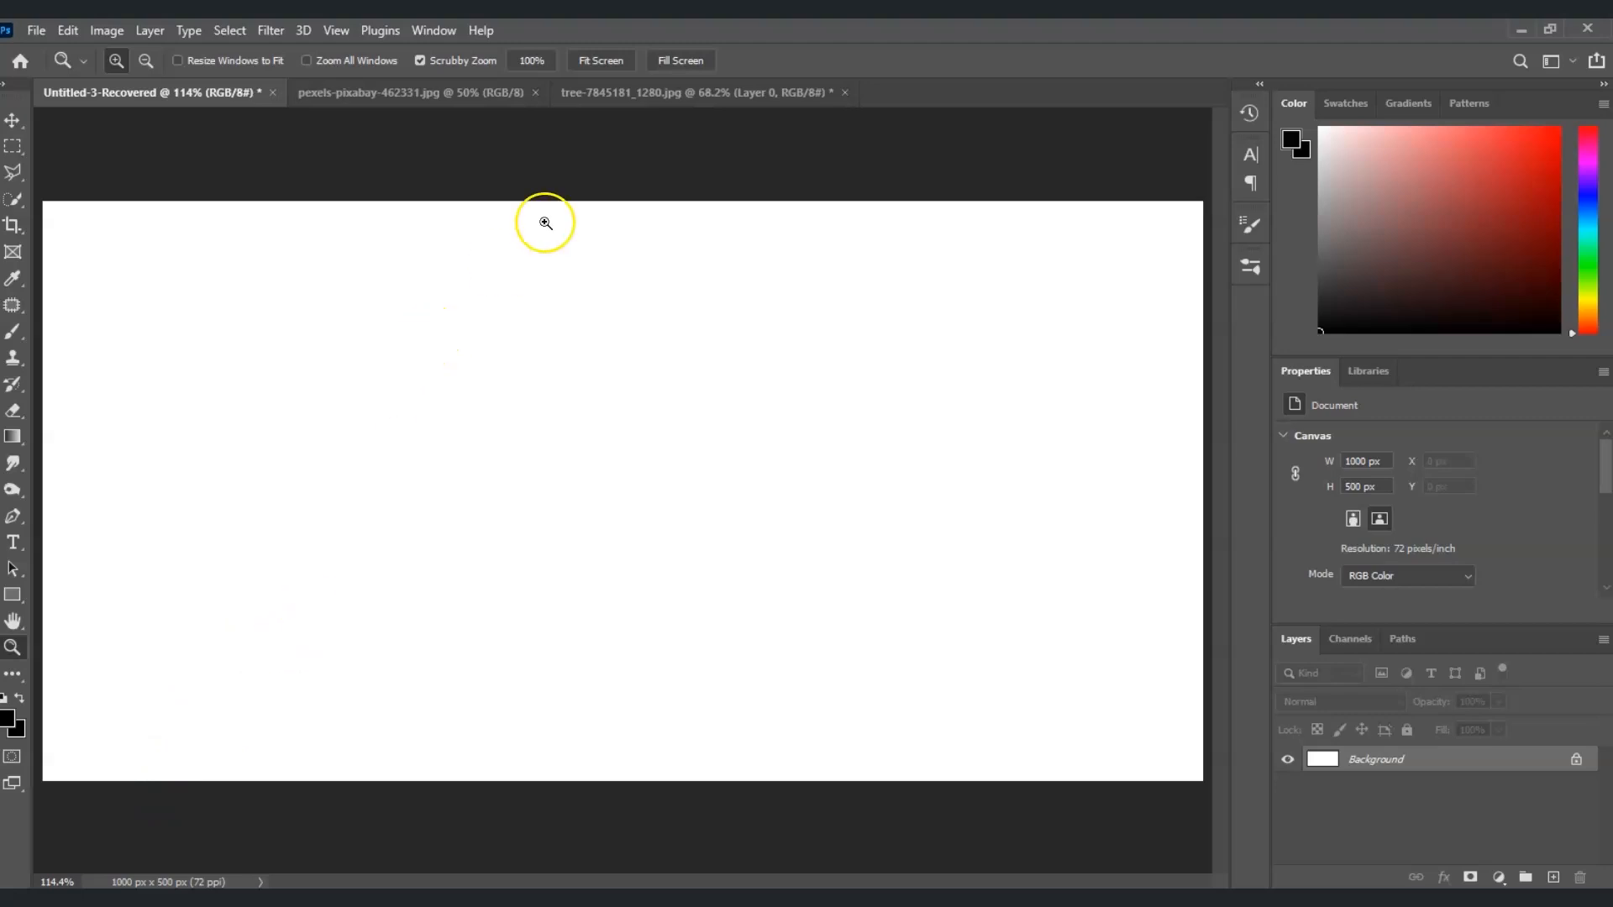
pyautogui.click(672, 92)
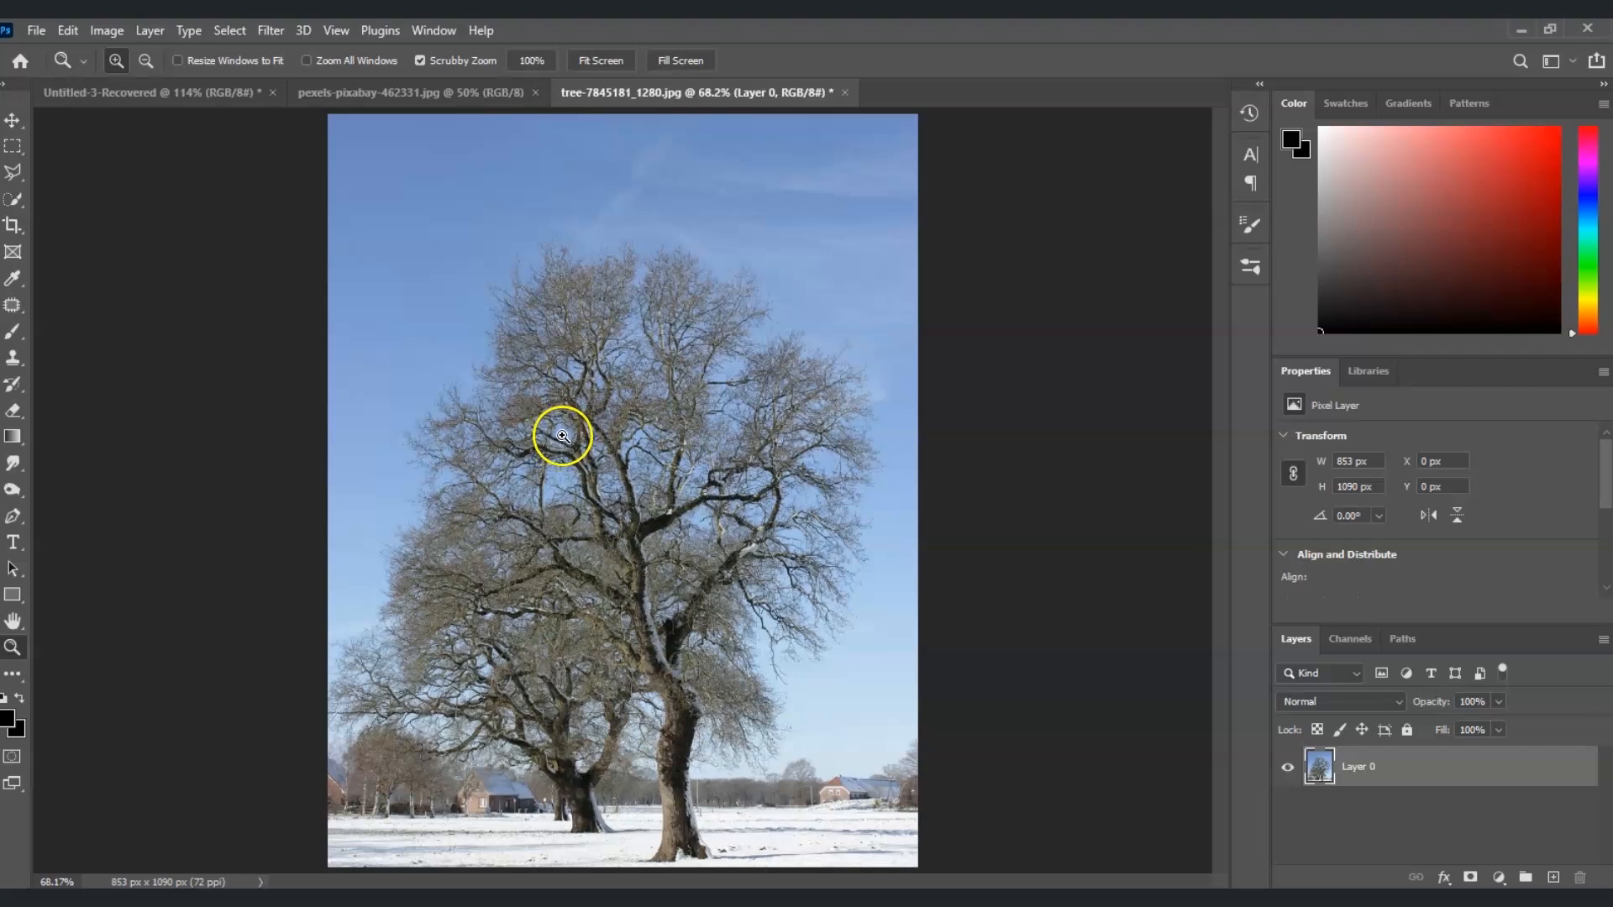
pyautogui.click(432, 94)
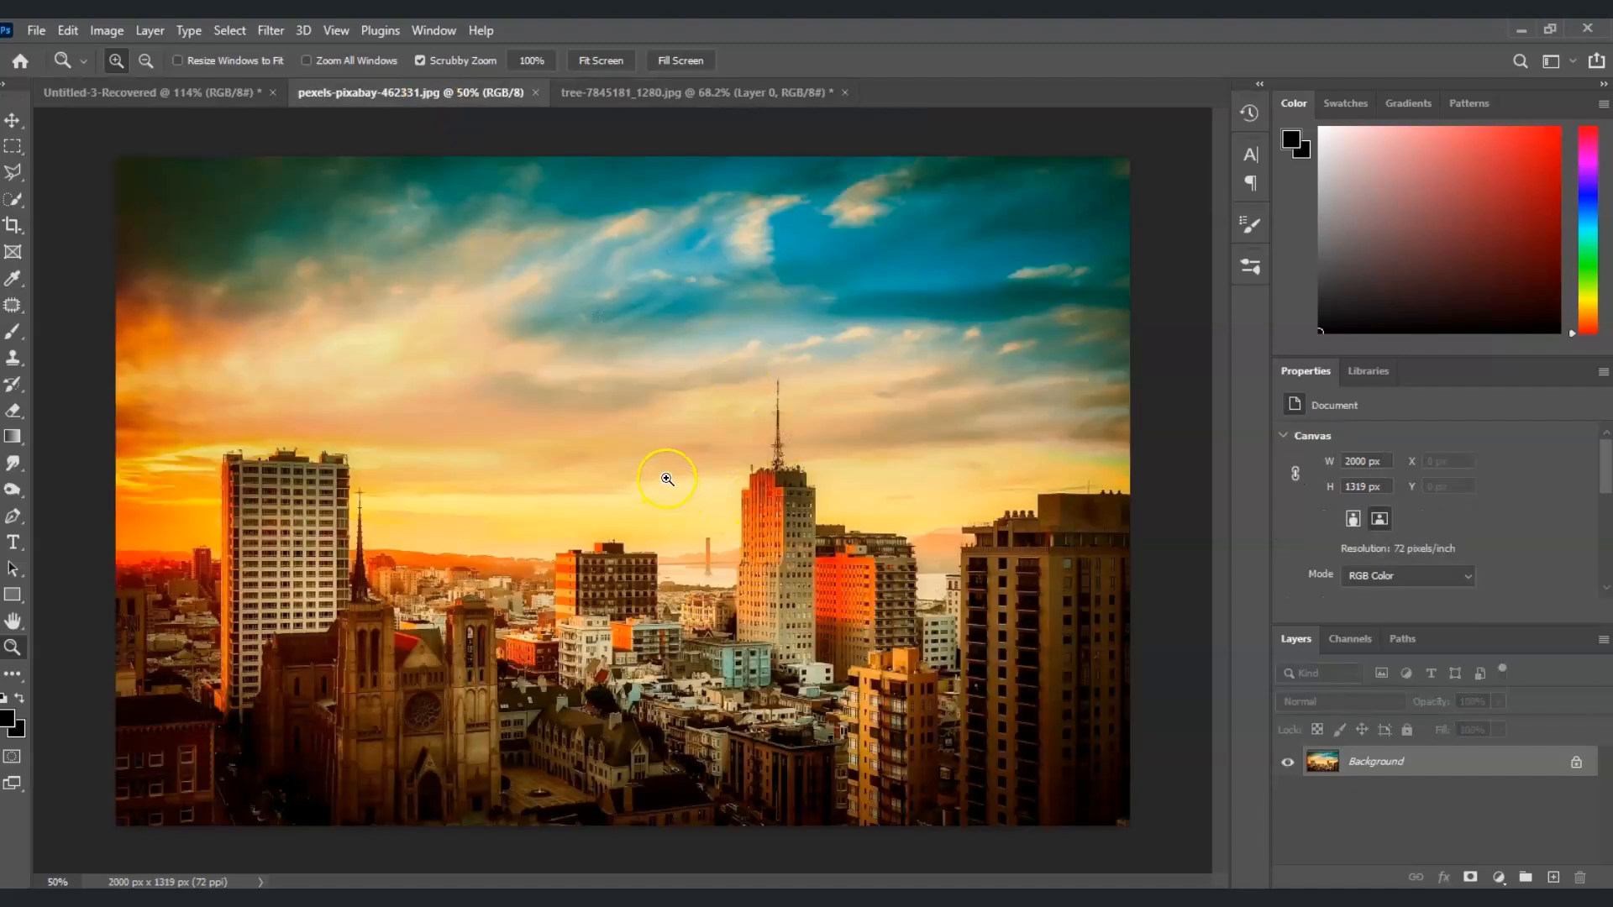
pyautogui.hotkey('ctrl', 'shift', 'Tab')
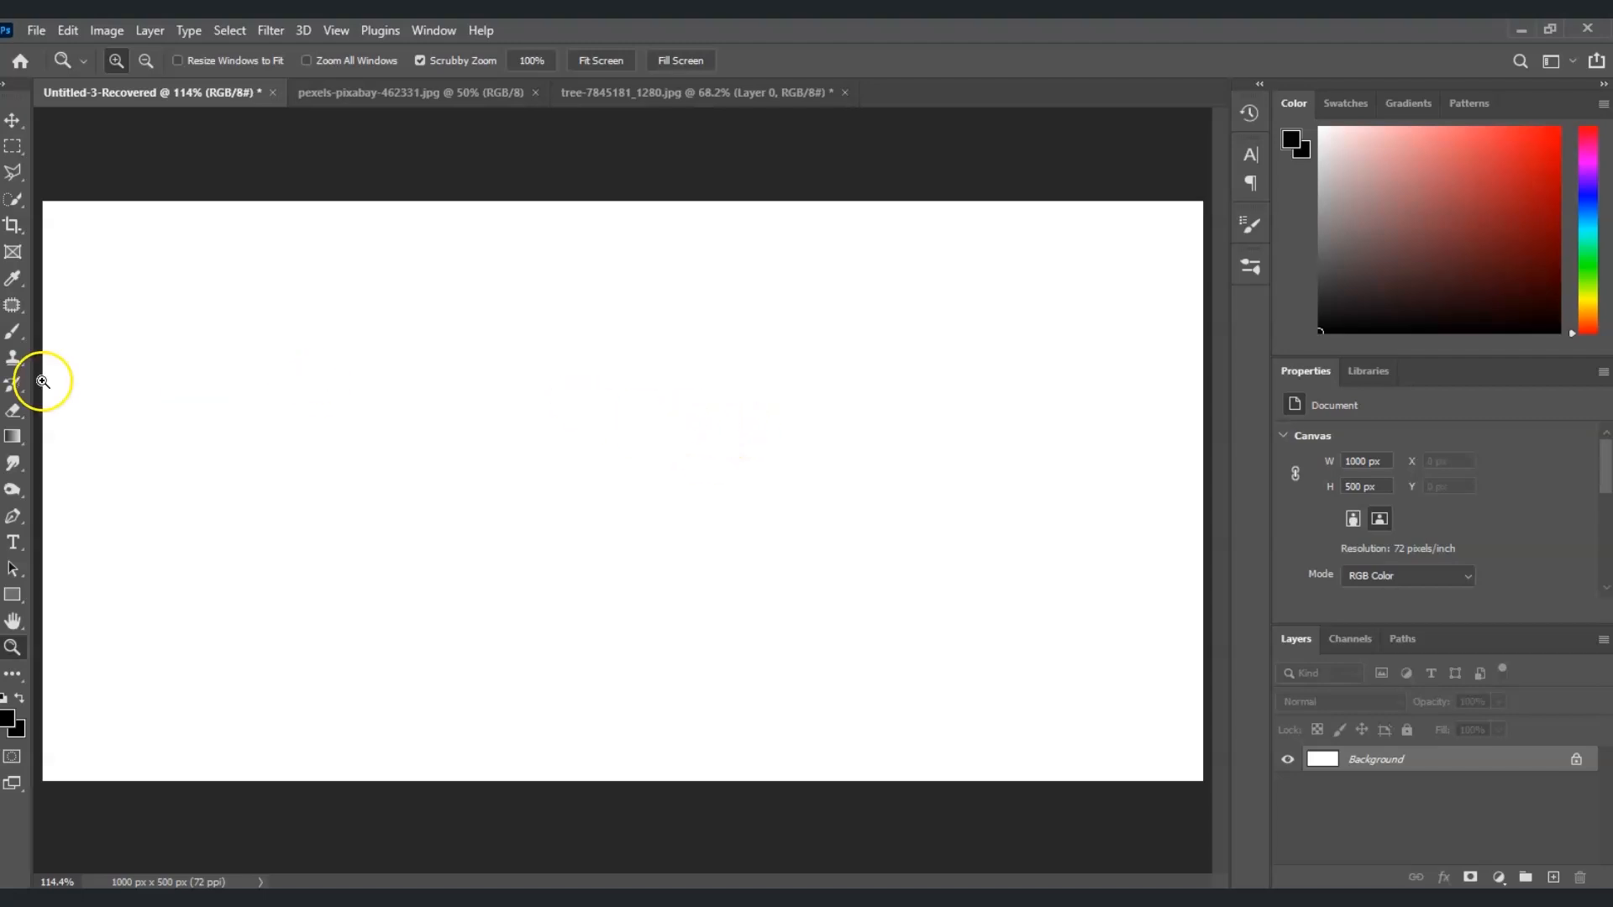
# Add the horizontal text "cool!" to the blank canvas in the current 72 pt Toony Line Fill font
pyautogui.click(19, 545)
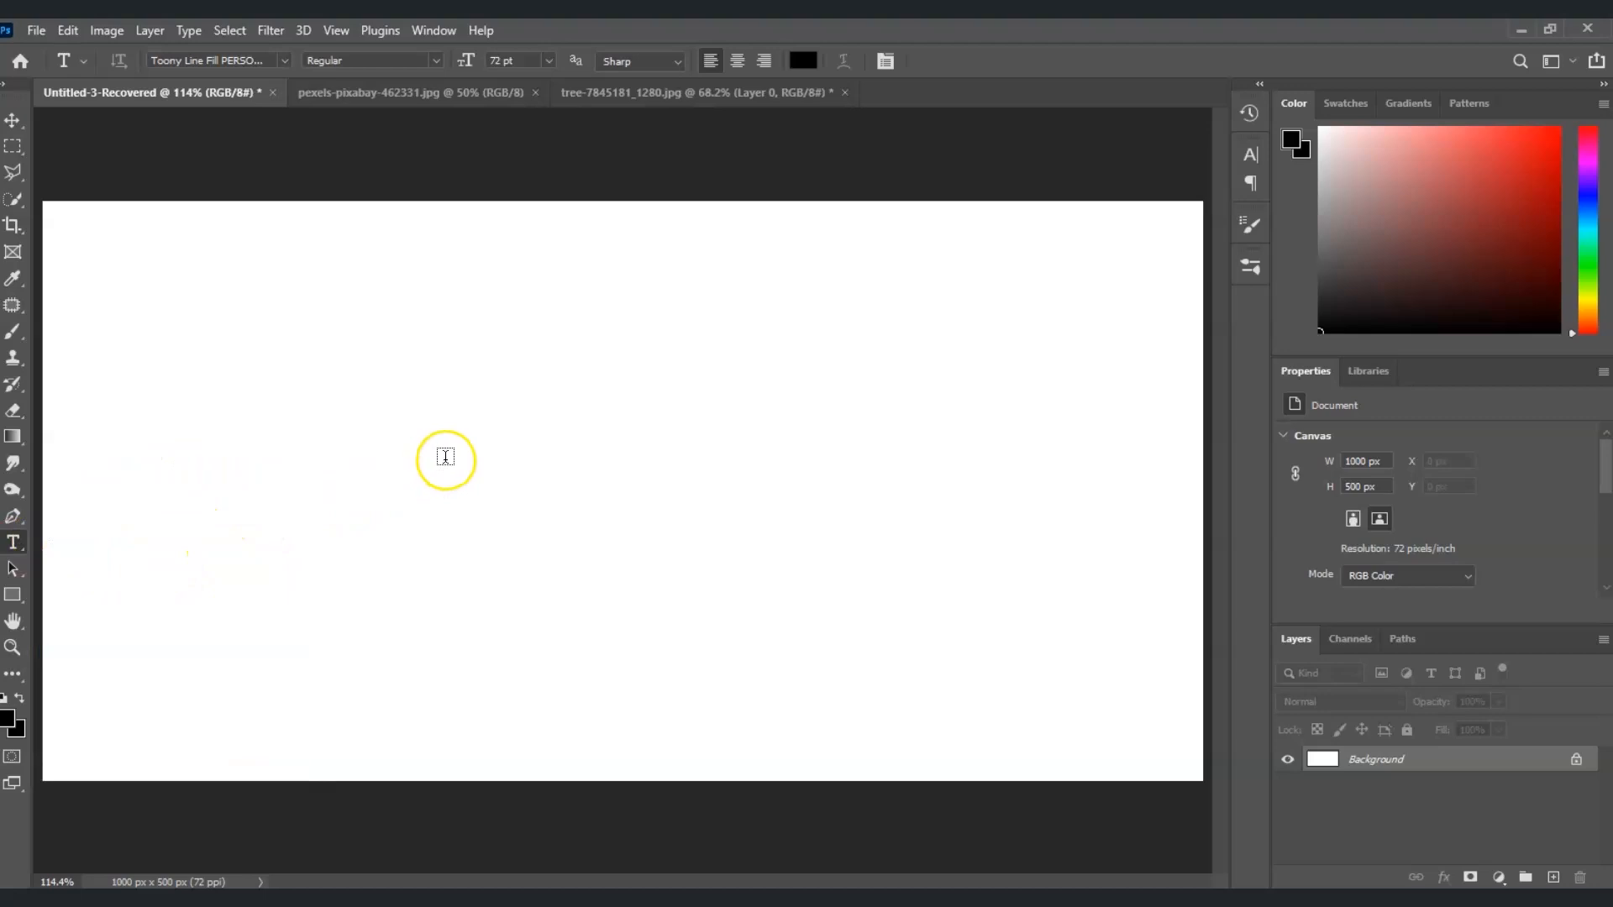
pyautogui.click(446, 457)
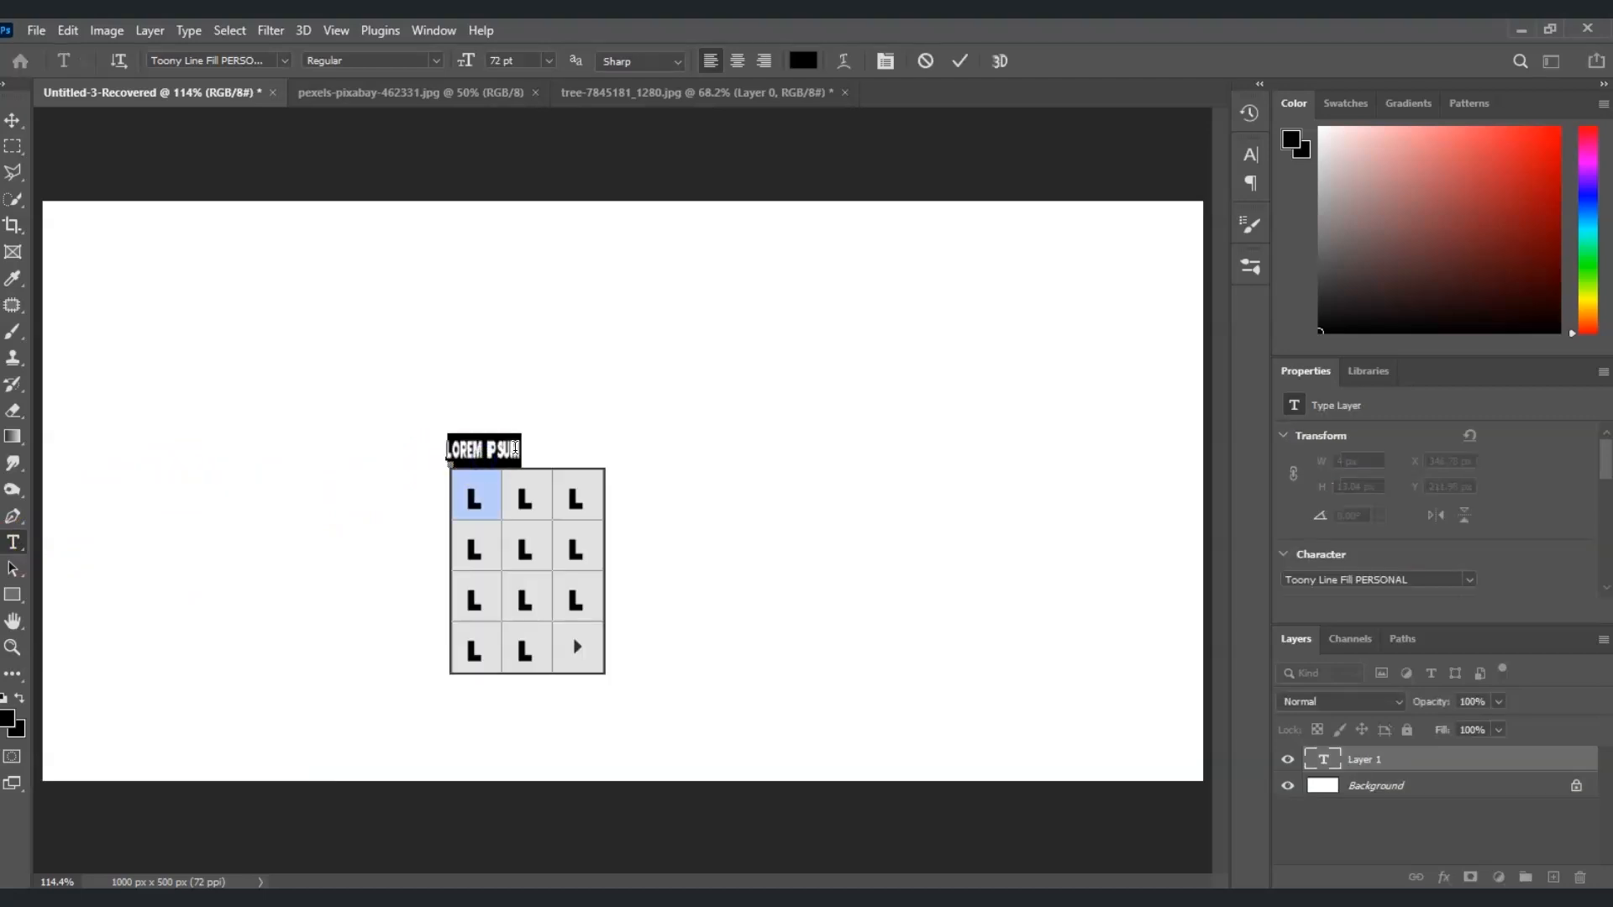
pyautogui.hotkey('ctrl', 'a')
pyautogui.write('C')
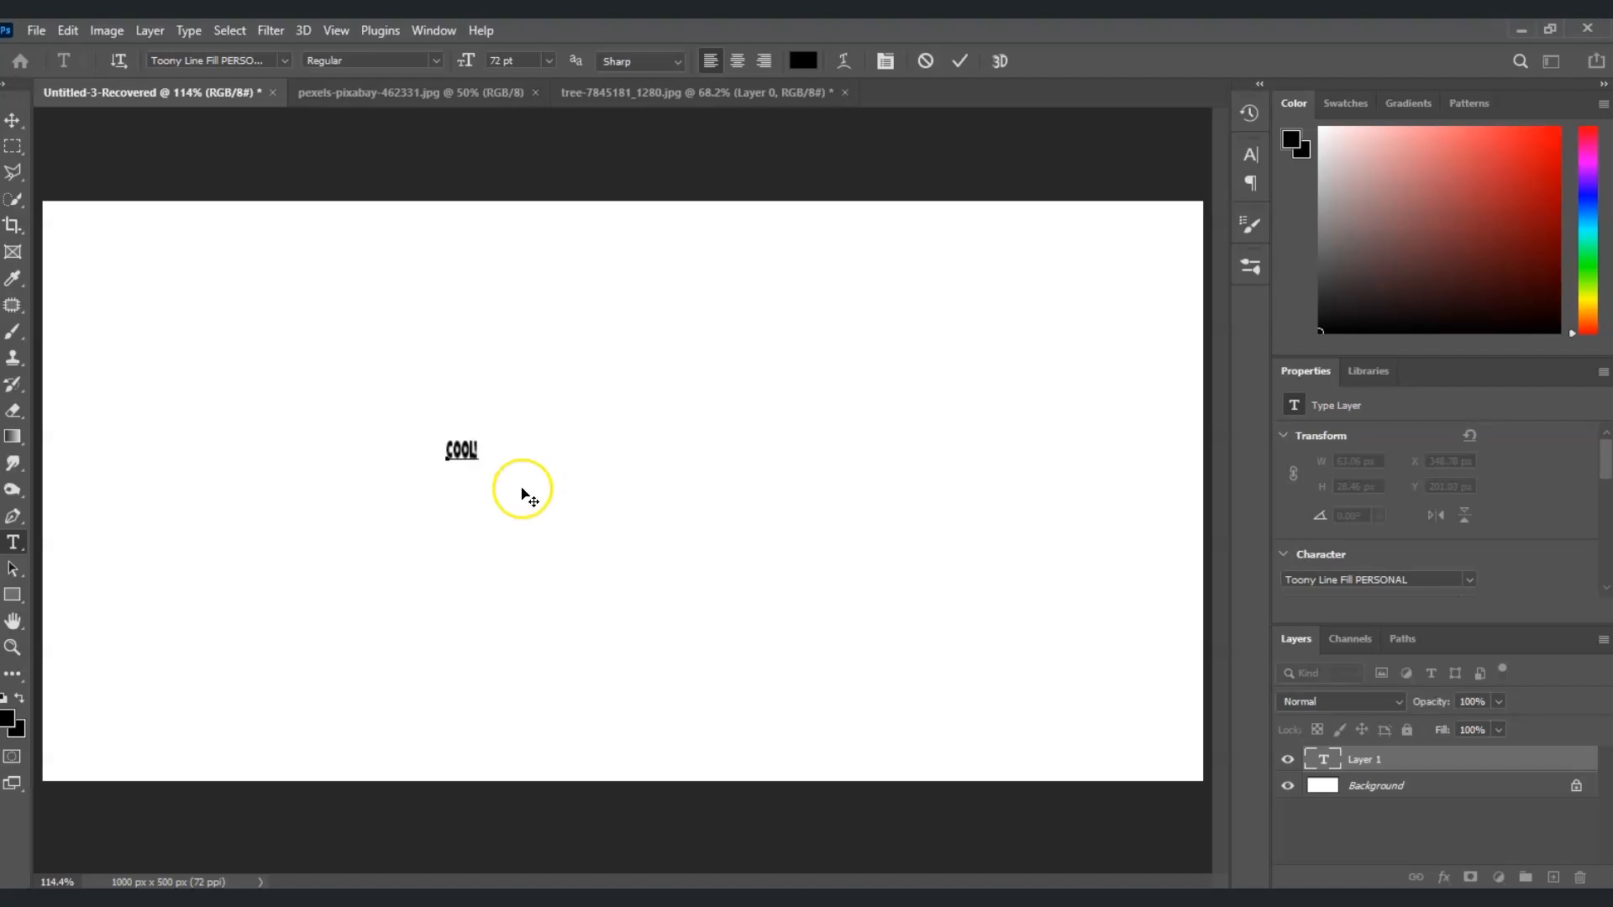
pyautogui.click(1380, 752)
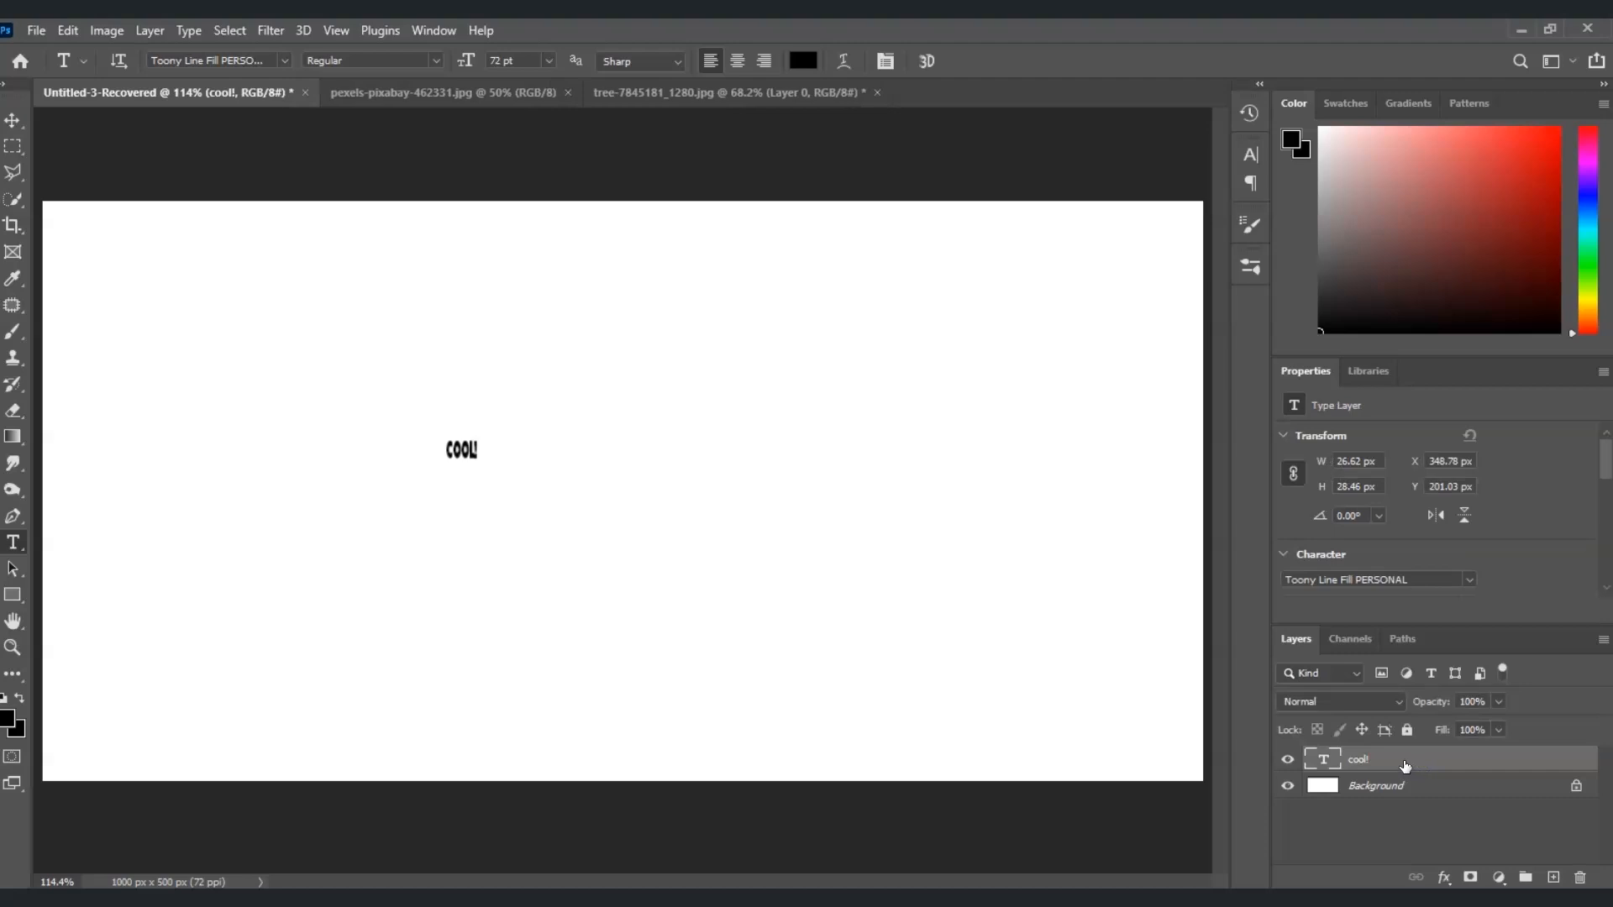
# Scale the "cool!" text proportionally to about 1919% and place it near the middle of the canvas
pyautogui.hotkey('ctrl', 't')
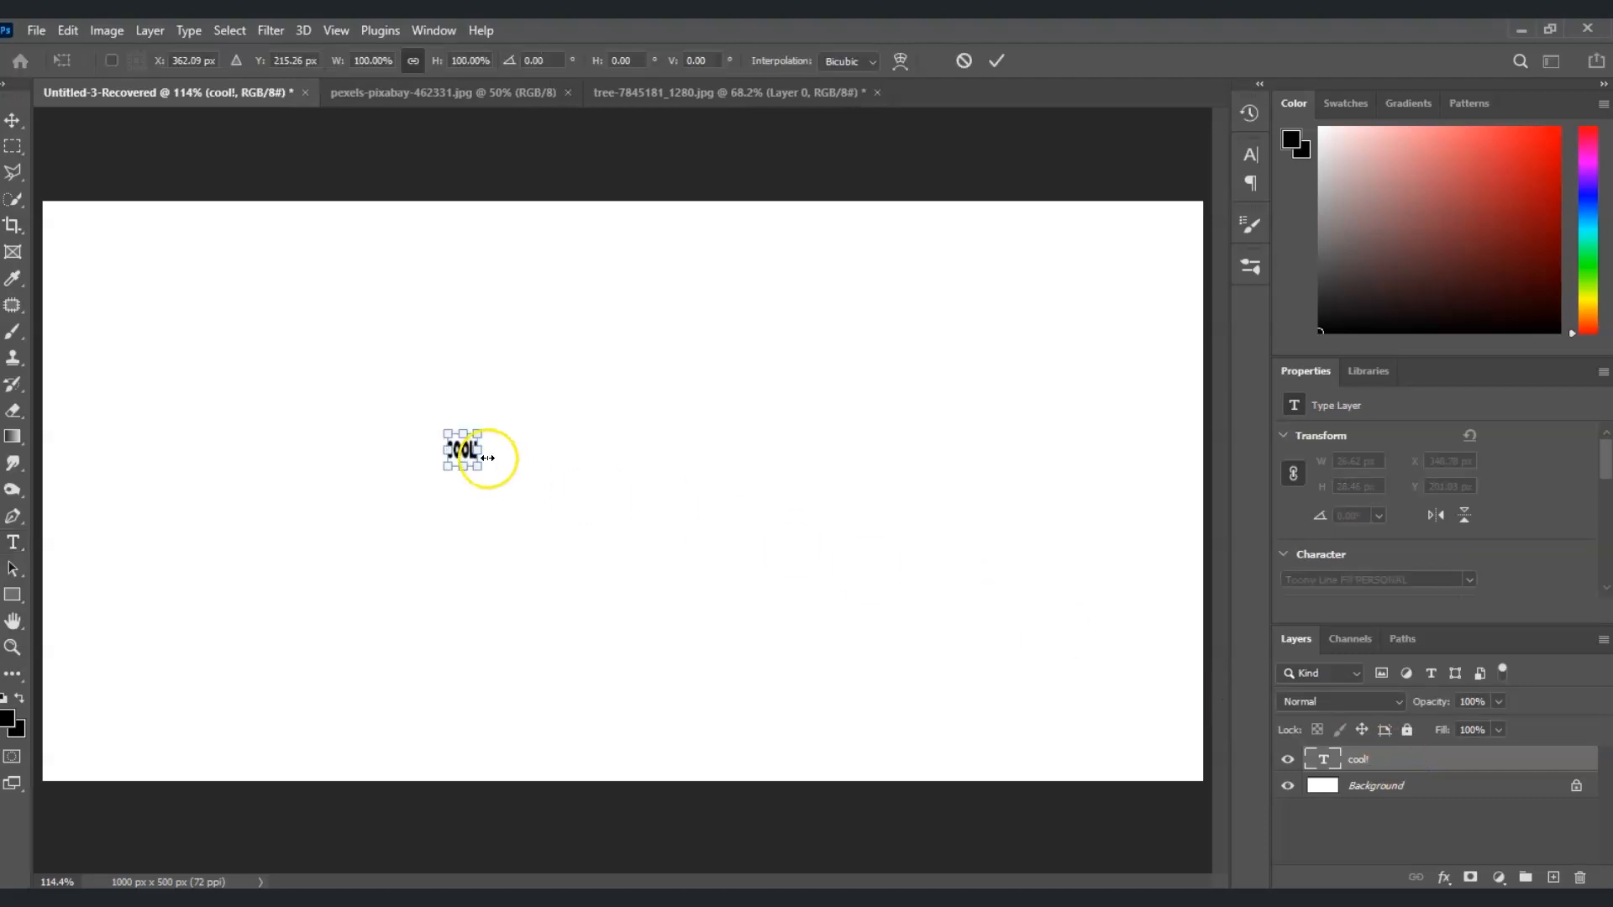
pyautogui.moveTo(477, 452); pyautogui.dragTo(1040, 451)
pyautogui.moveTo(792, 537); pyautogui.dragTo(729, 559)
pyautogui.moveTo(948, 493); pyautogui.dragTo(956, 493)
pyautogui.moveTo(768, 557); pyautogui.dragTo(767, 567)
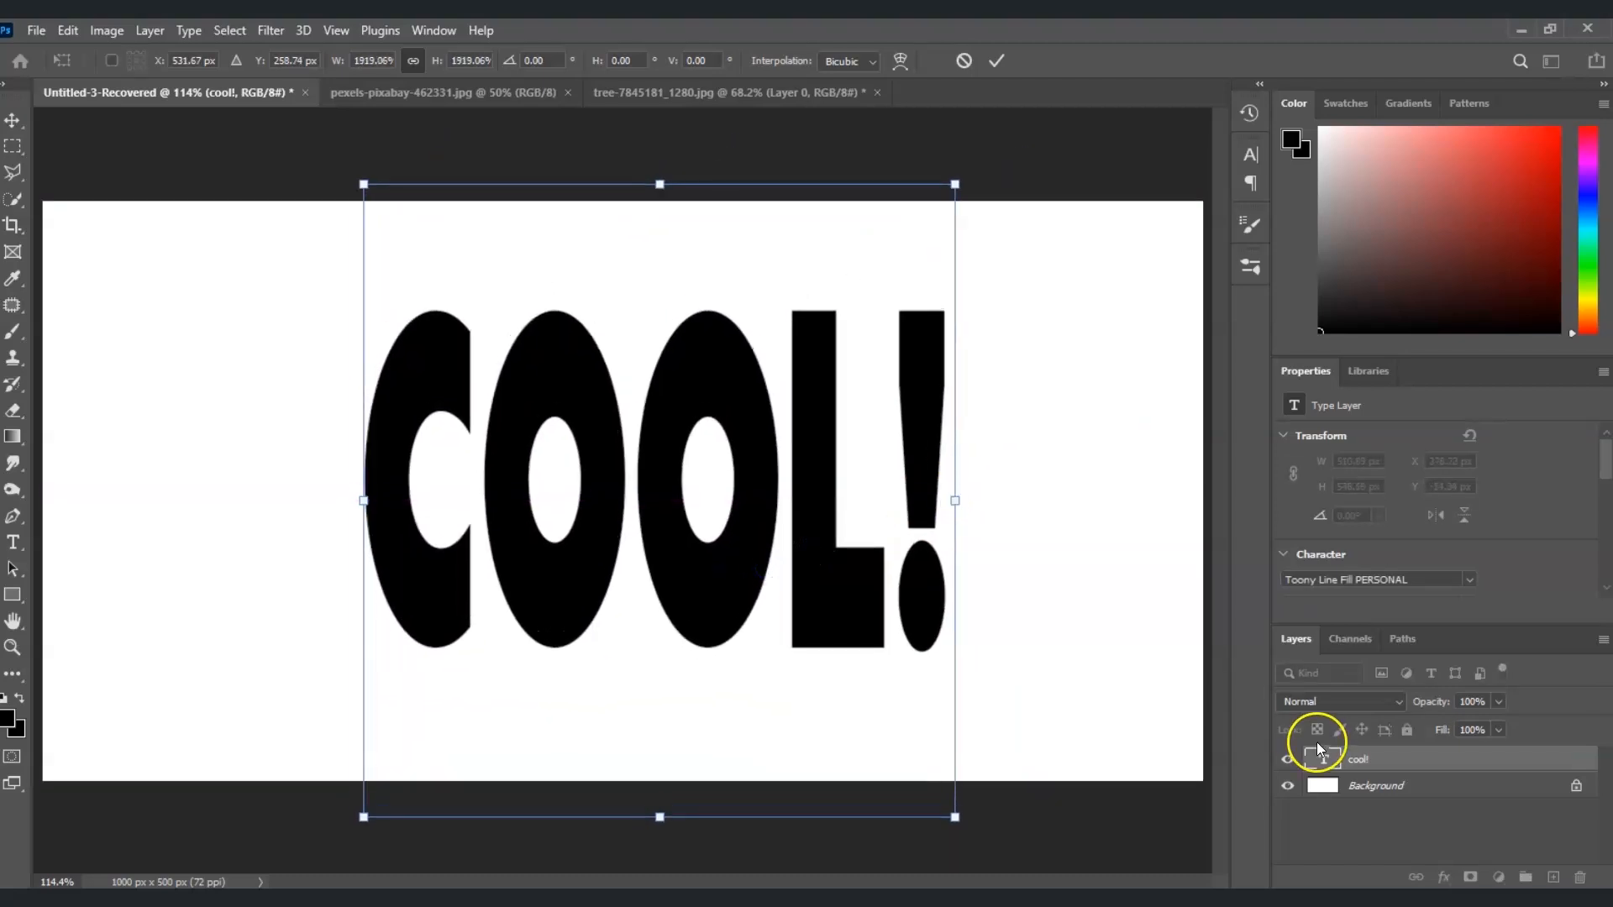
pyautogui.press('Return')
pyautogui.press('z')
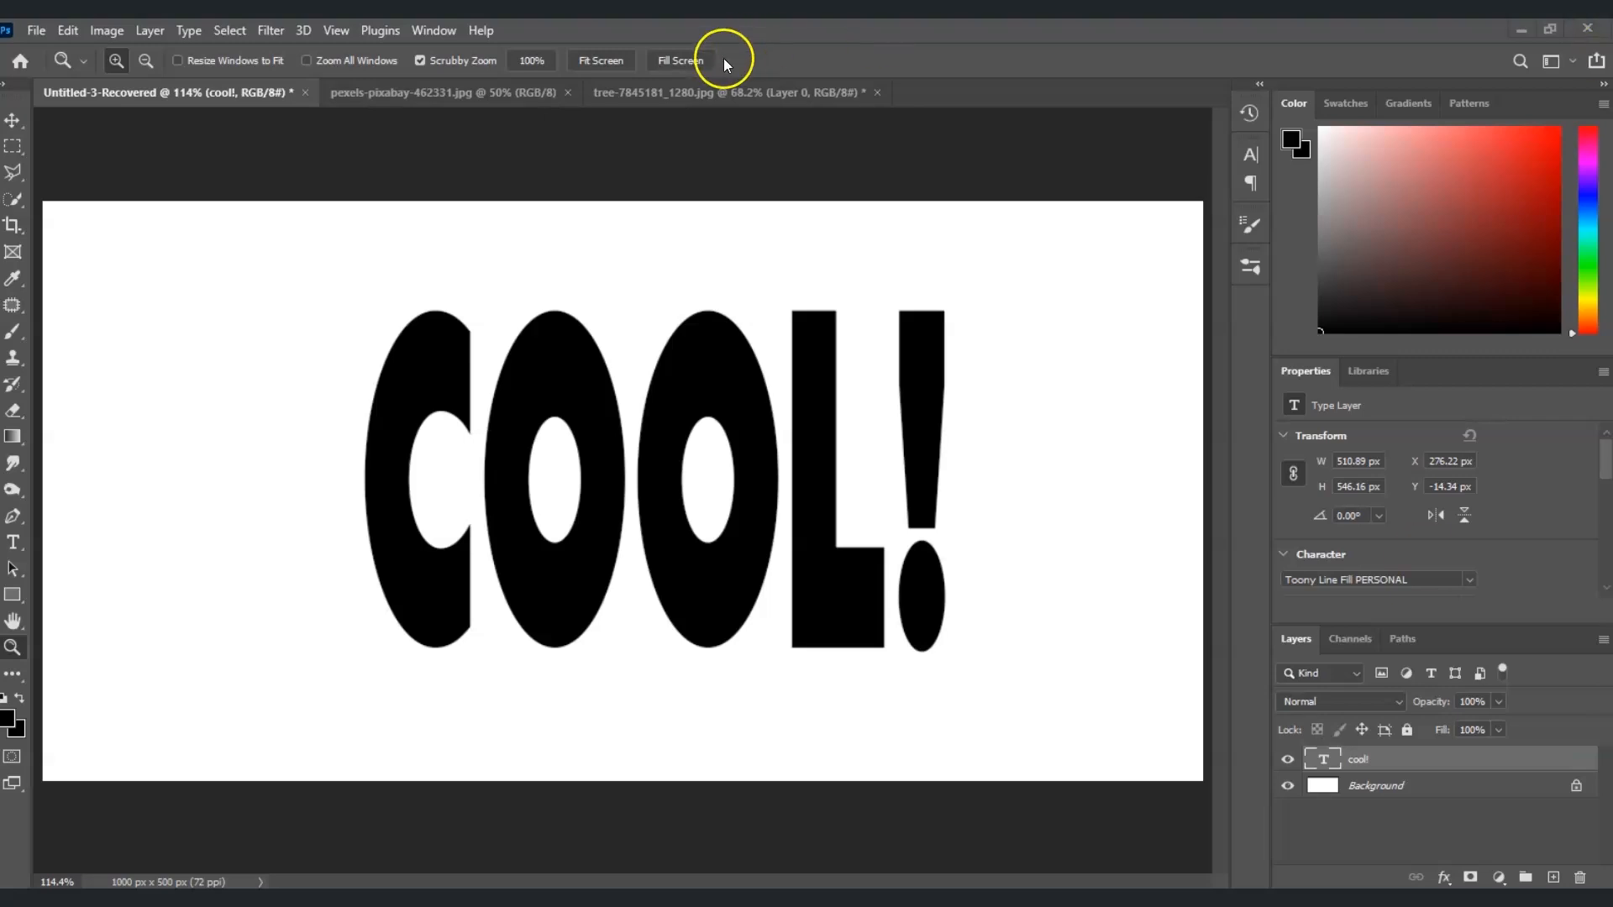
# In the tree photo, isolate the Blue channel and duplicate it
pyautogui.click(714, 85)
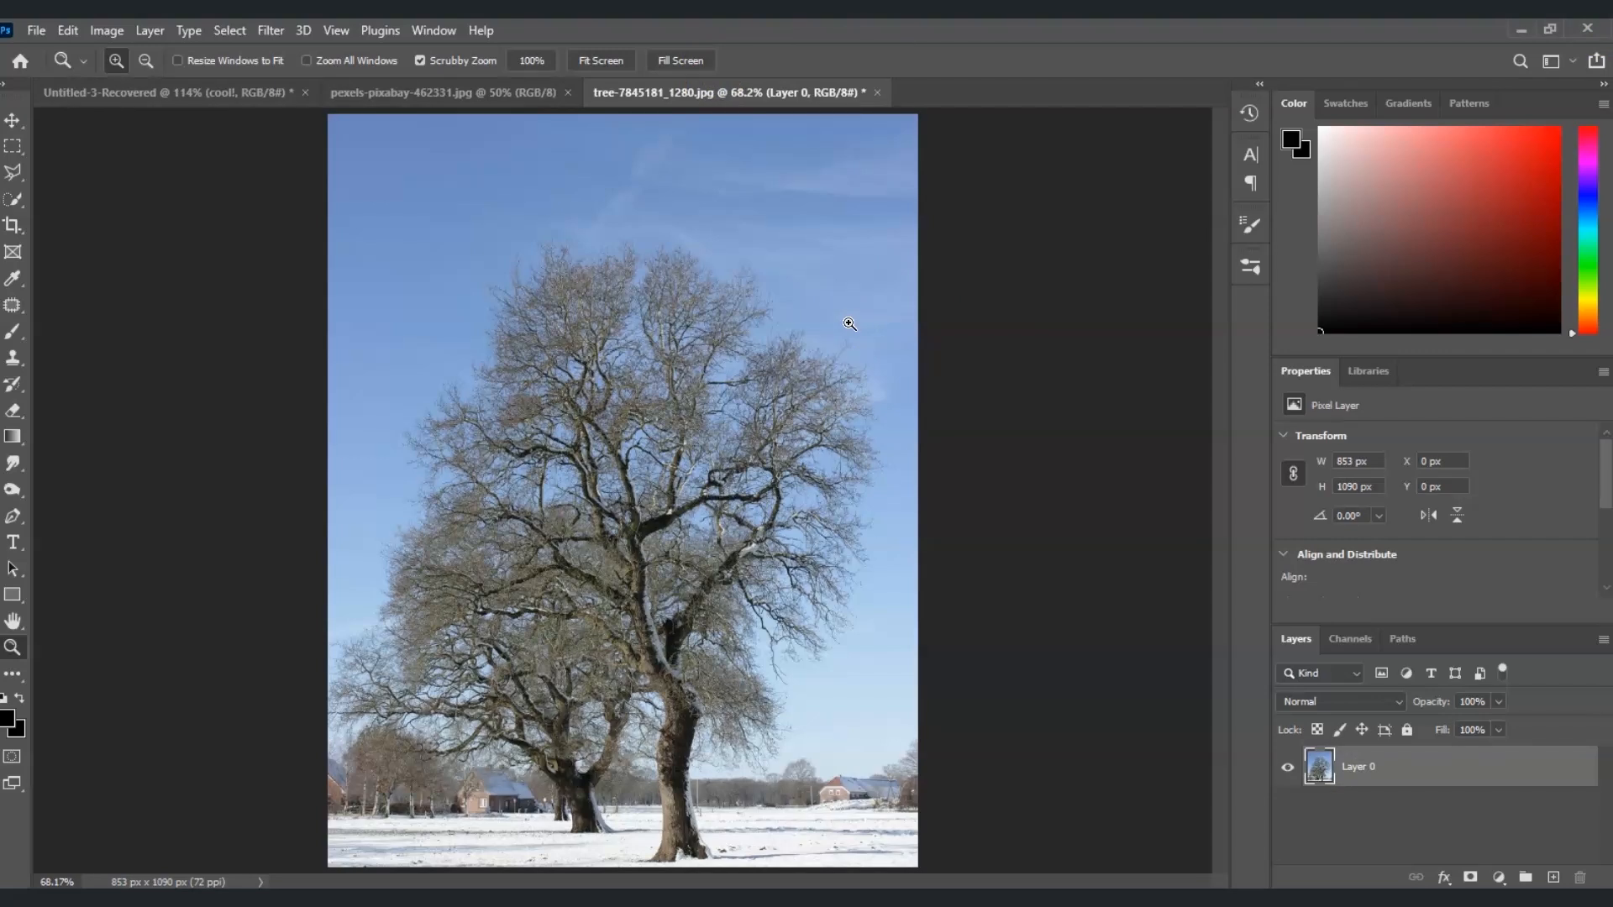
pyautogui.click(1359, 639)
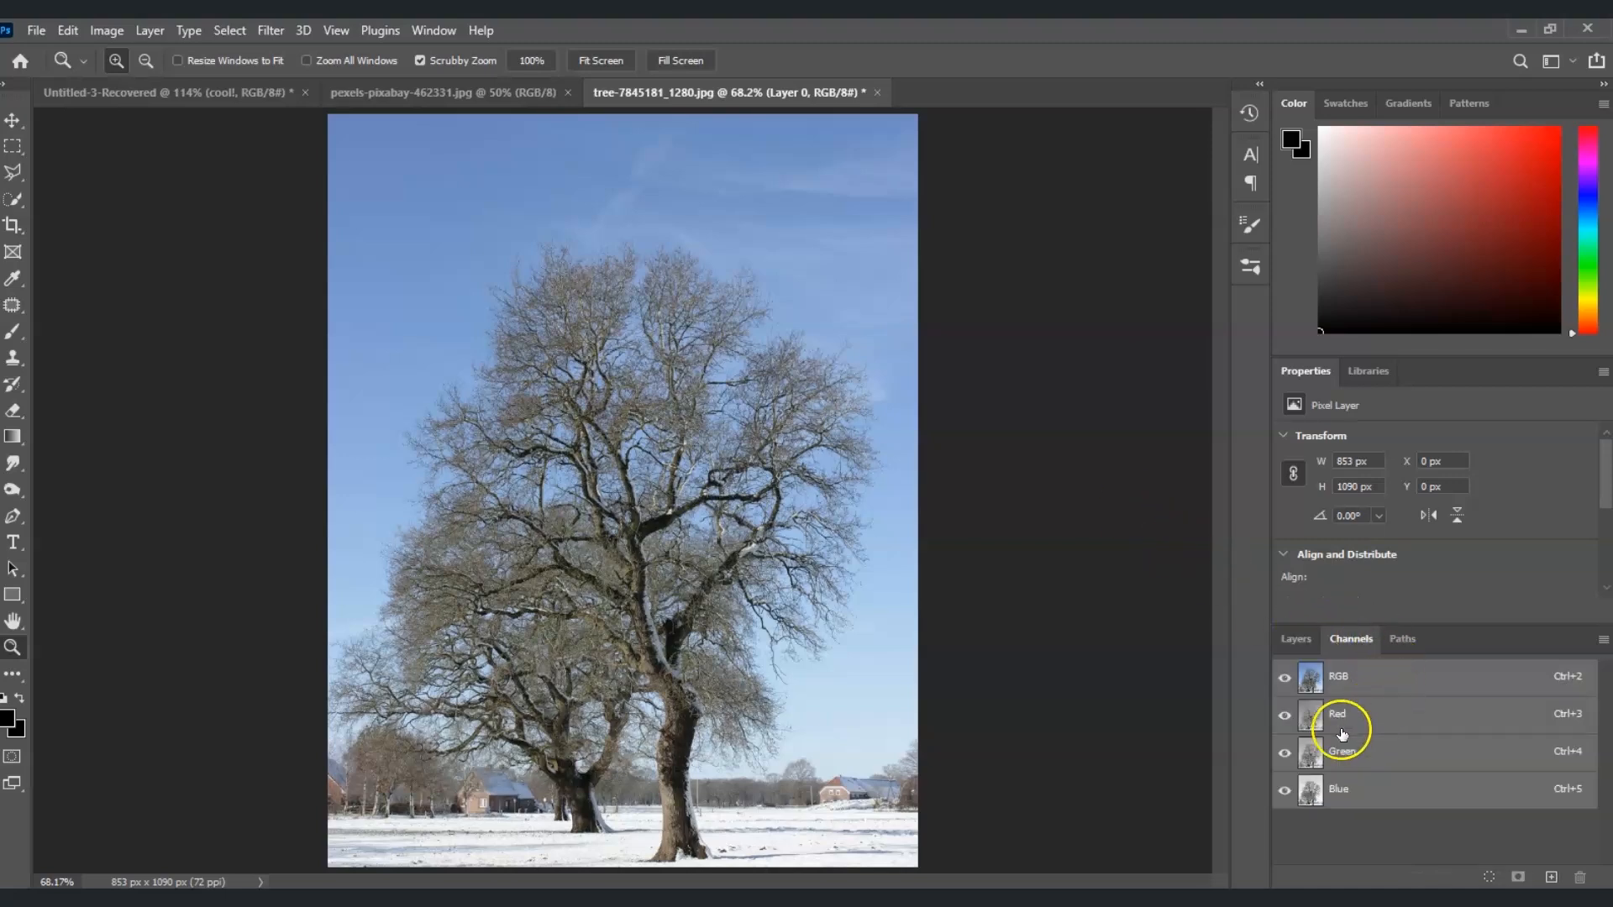
pyautogui.click(1285, 717)
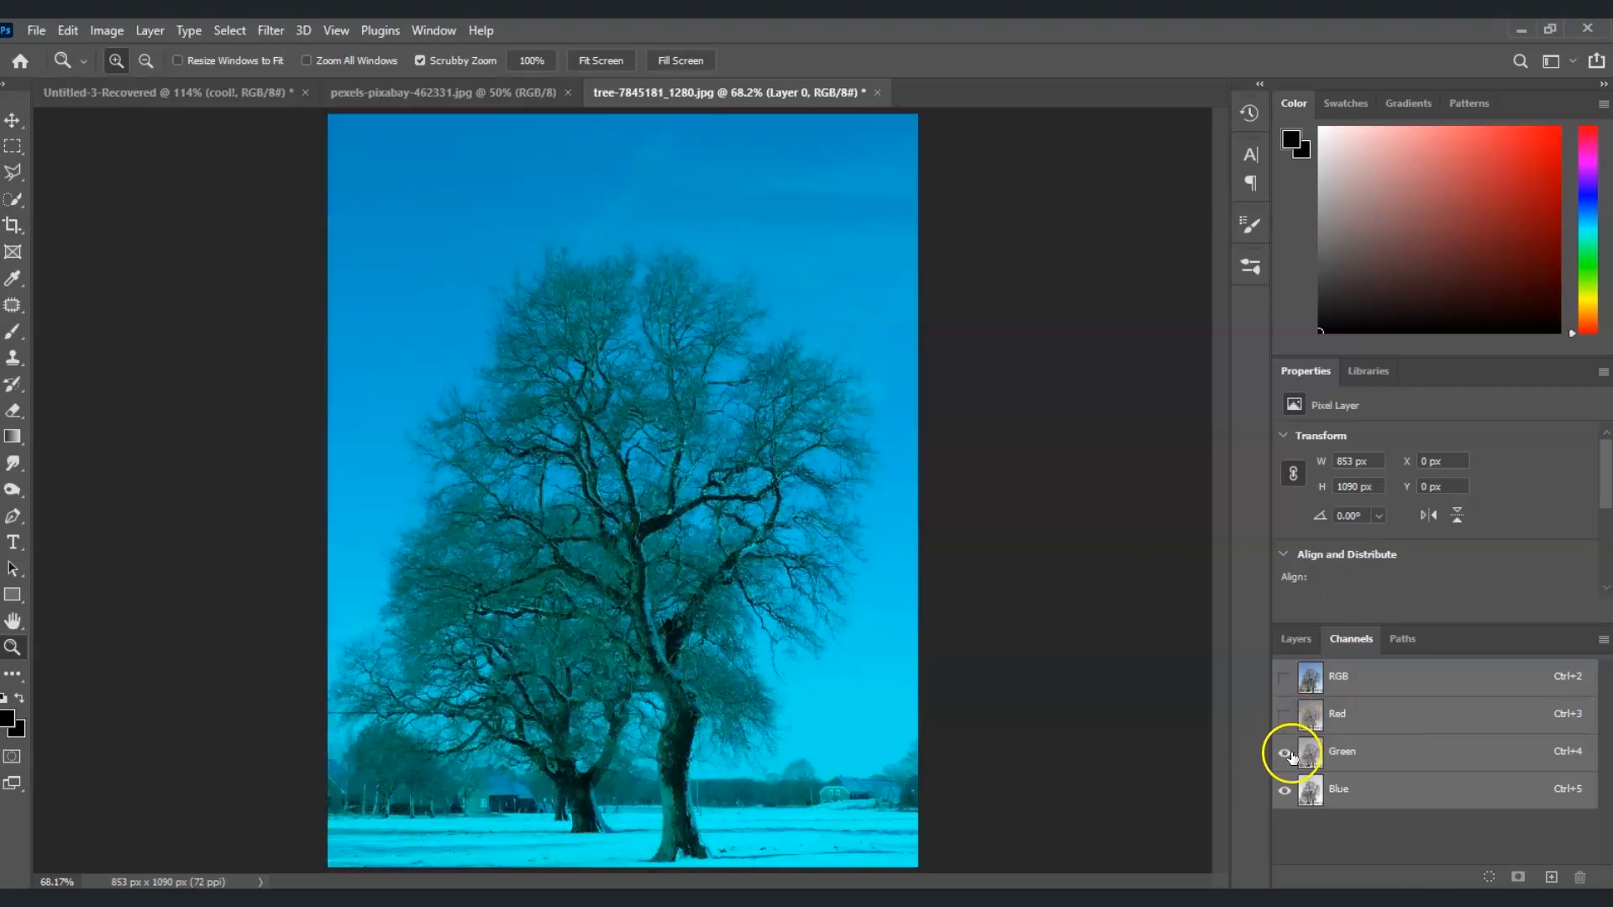
pyautogui.click(1285, 752)
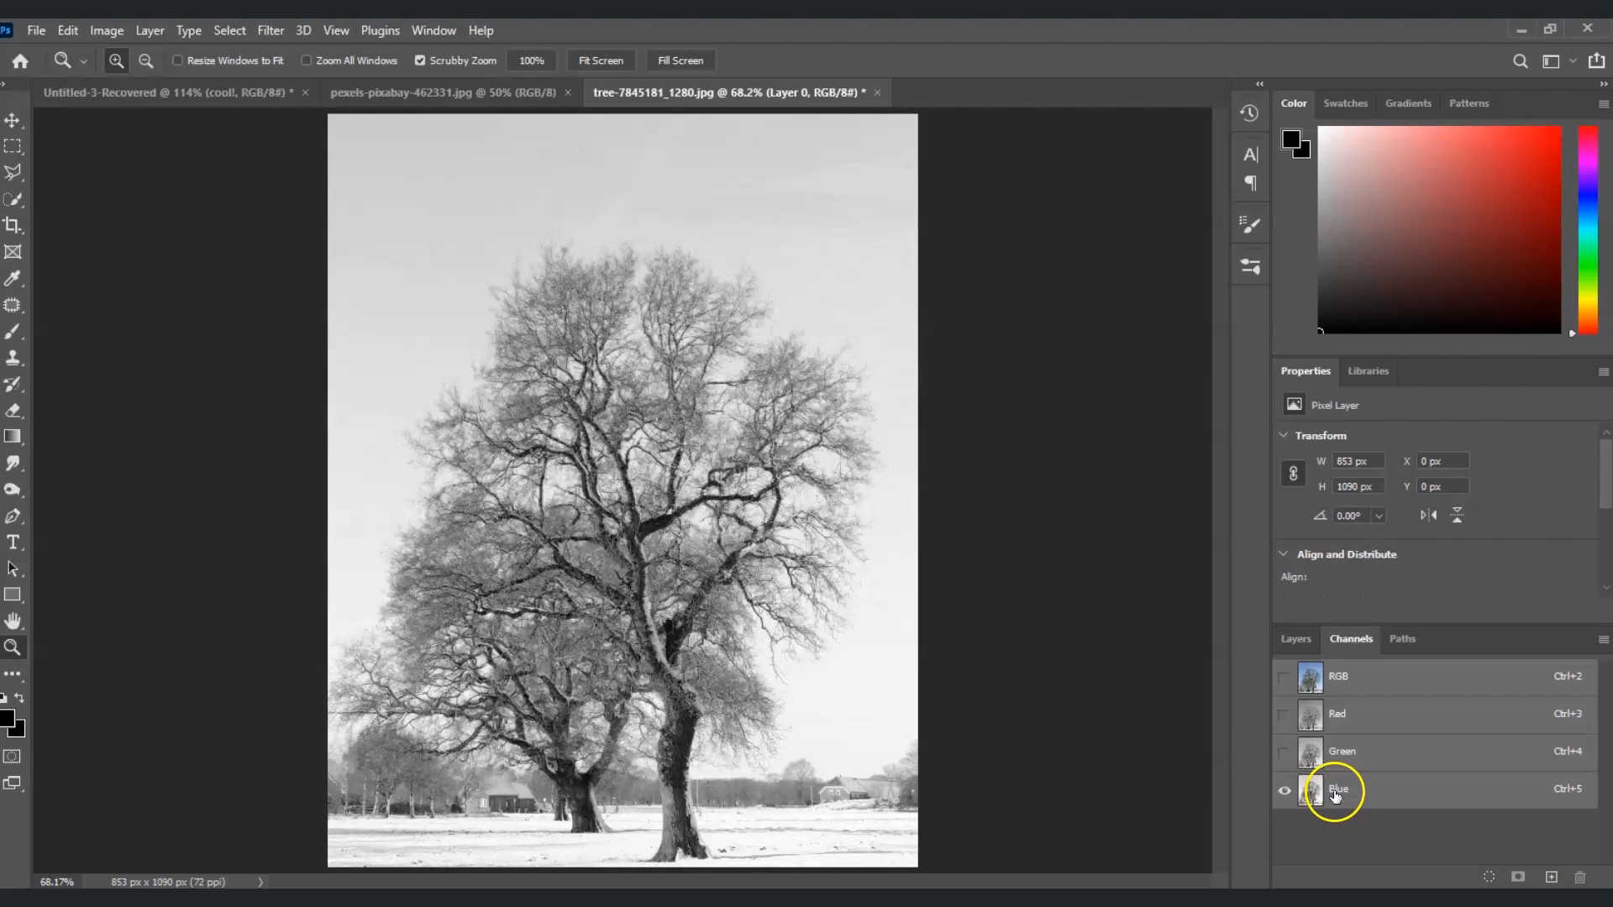
pyautogui.click(1374, 804)
pyautogui.click(1374, 796)
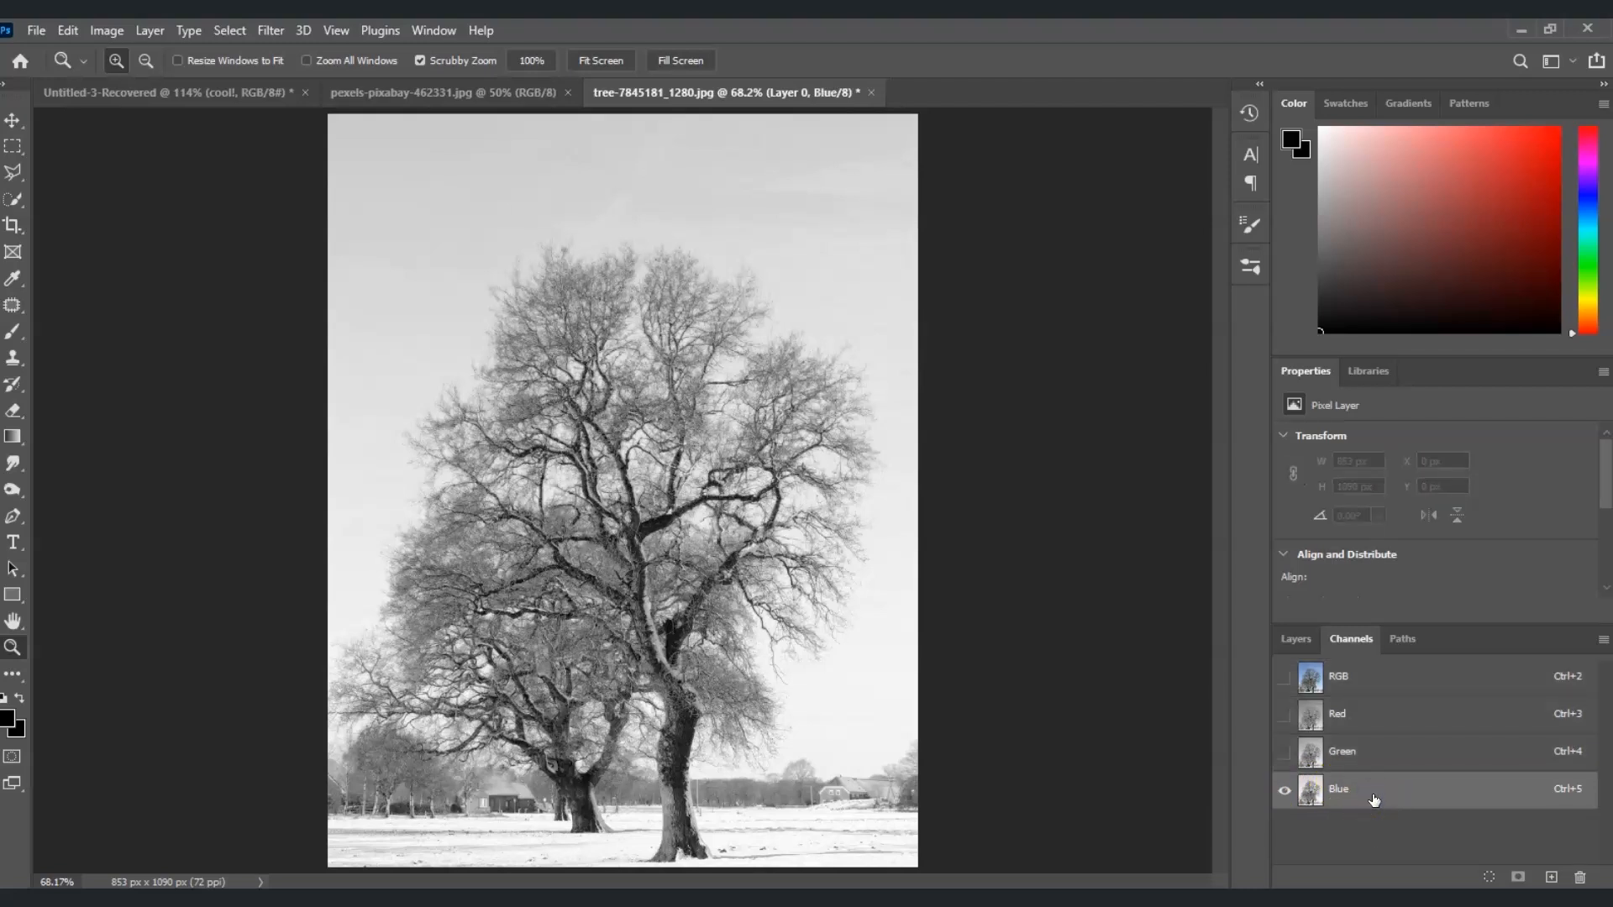
pyautogui.moveTo(1374, 791); pyautogui.dragTo(1558, 880)
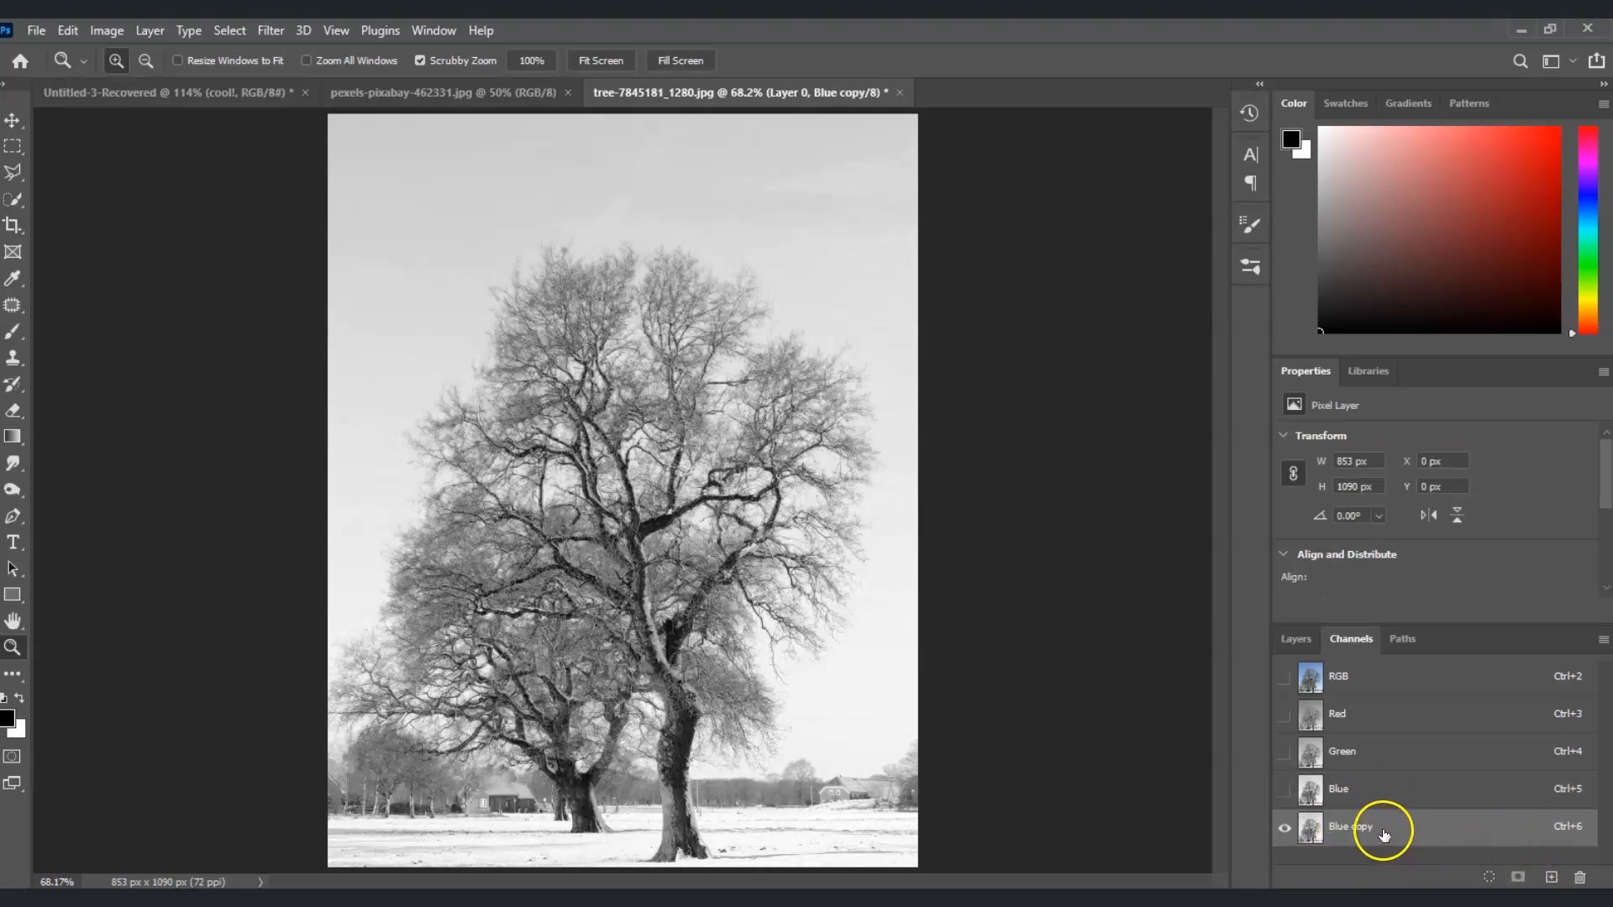
# Apply Levels to the Blue copy channel with input black point 119, midtone 1.00 and white point 165
pyautogui.click(105, 31)
pyautogui.moveTo(140, 81)
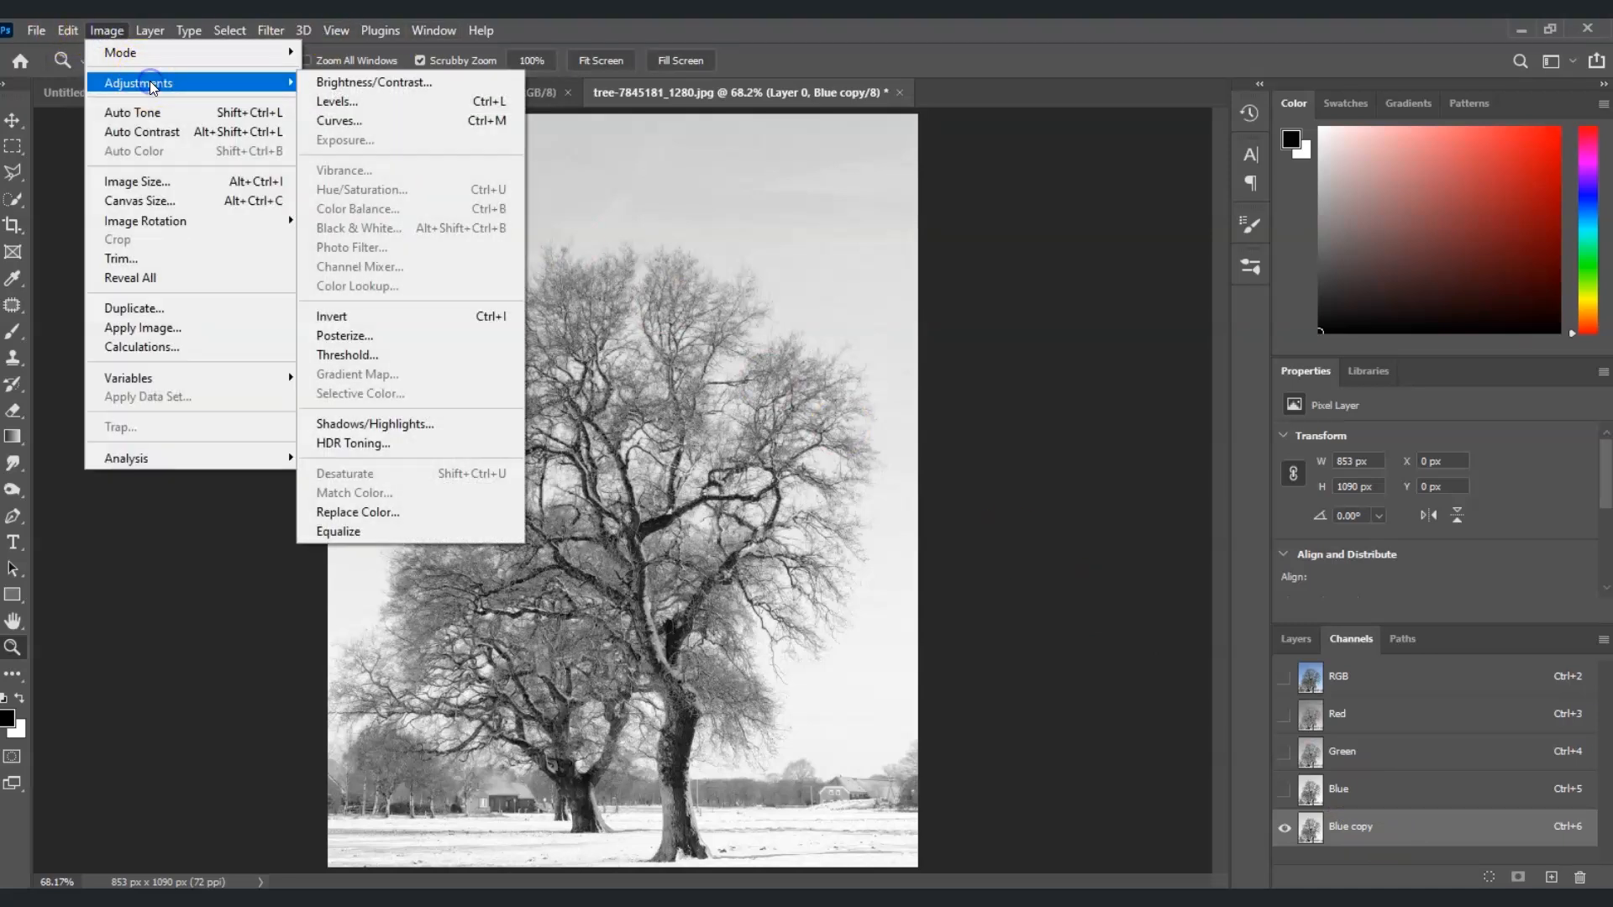
pyautogui.click(374, 109)
pyautogui.moveTo(1004, 211); pyautogui.dragTo(956, 304)
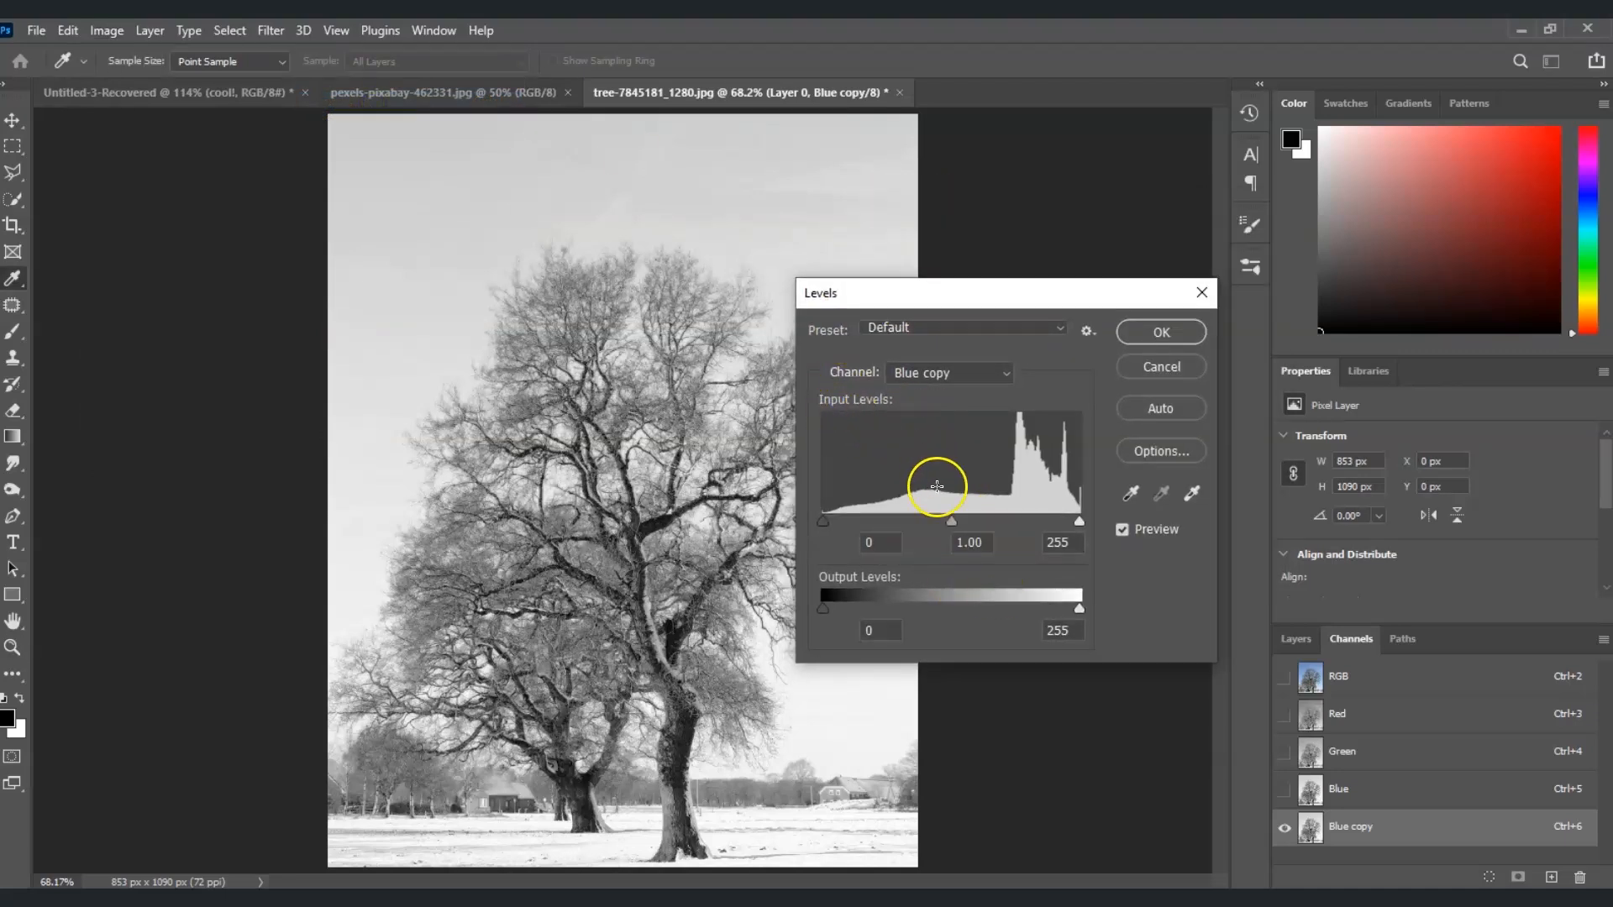
pyautogui.moveTo(825, 521); pyautogui.dragTo(941, 522)
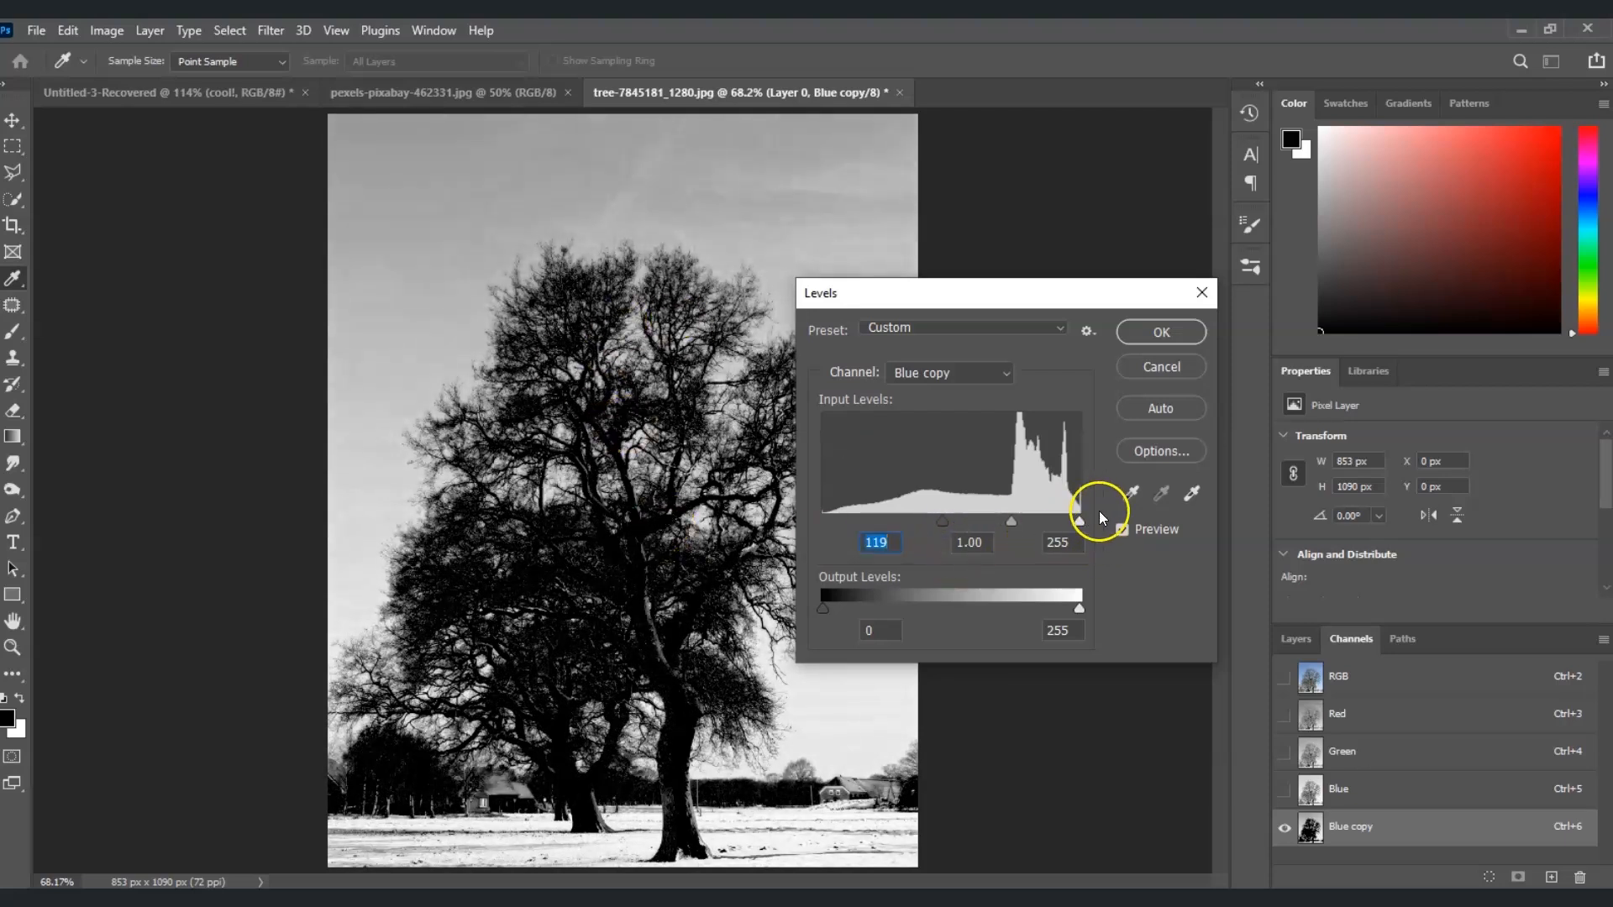
pyautogui.moveTo(1080, 522); pyautogui.dragTo(998, 537)
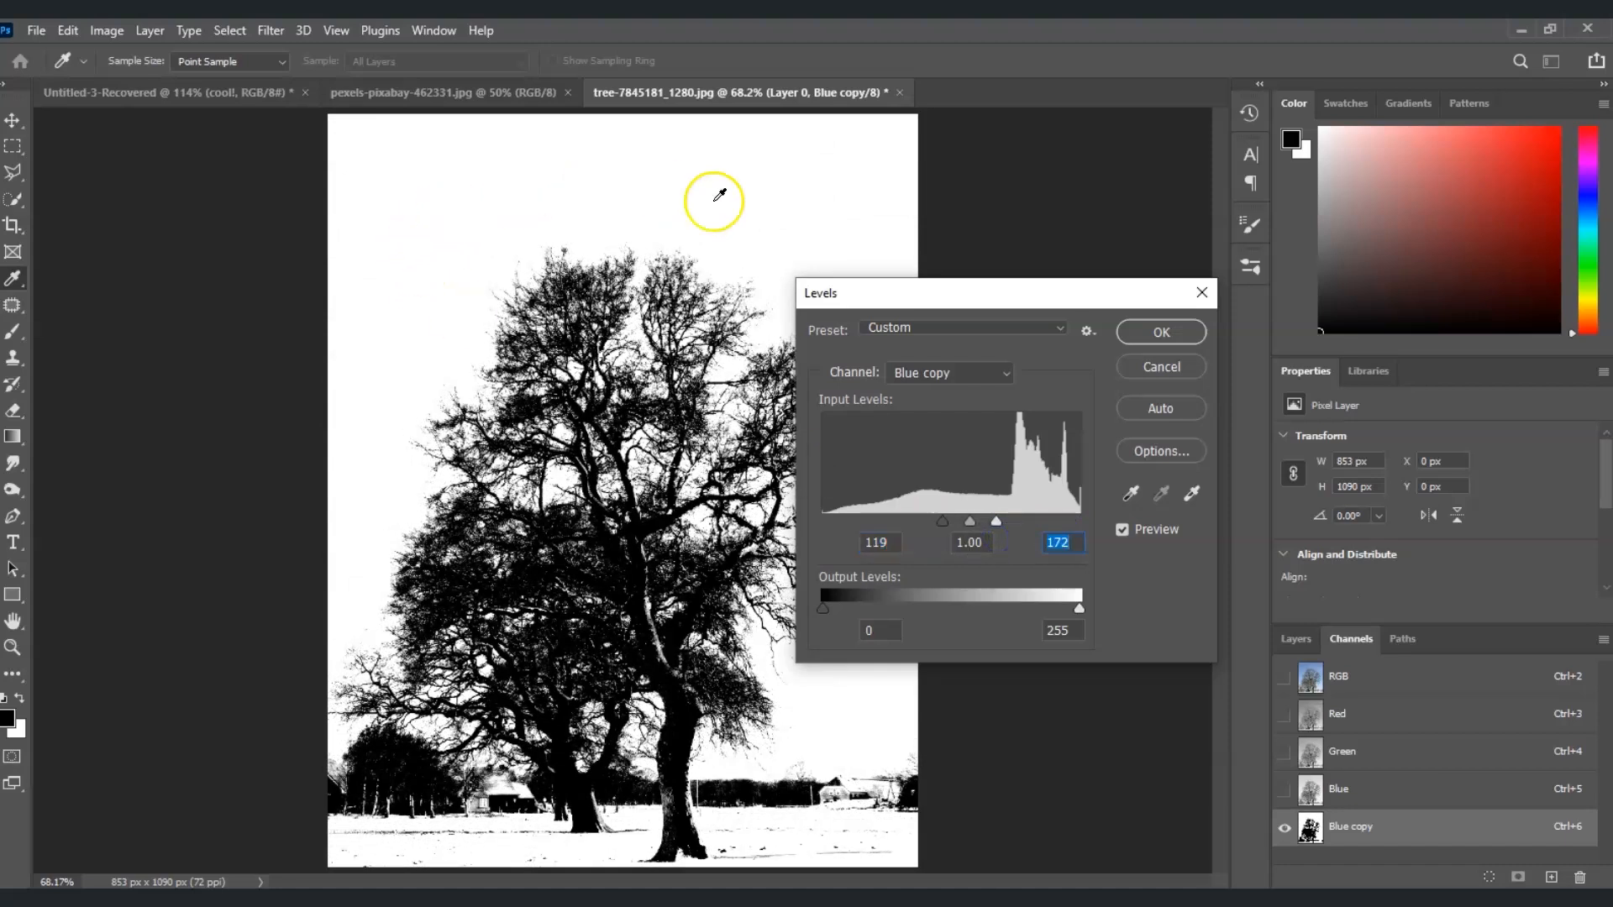
pyautogui.moveTo(970, 521); pyautogui.dragTo(961, 523)
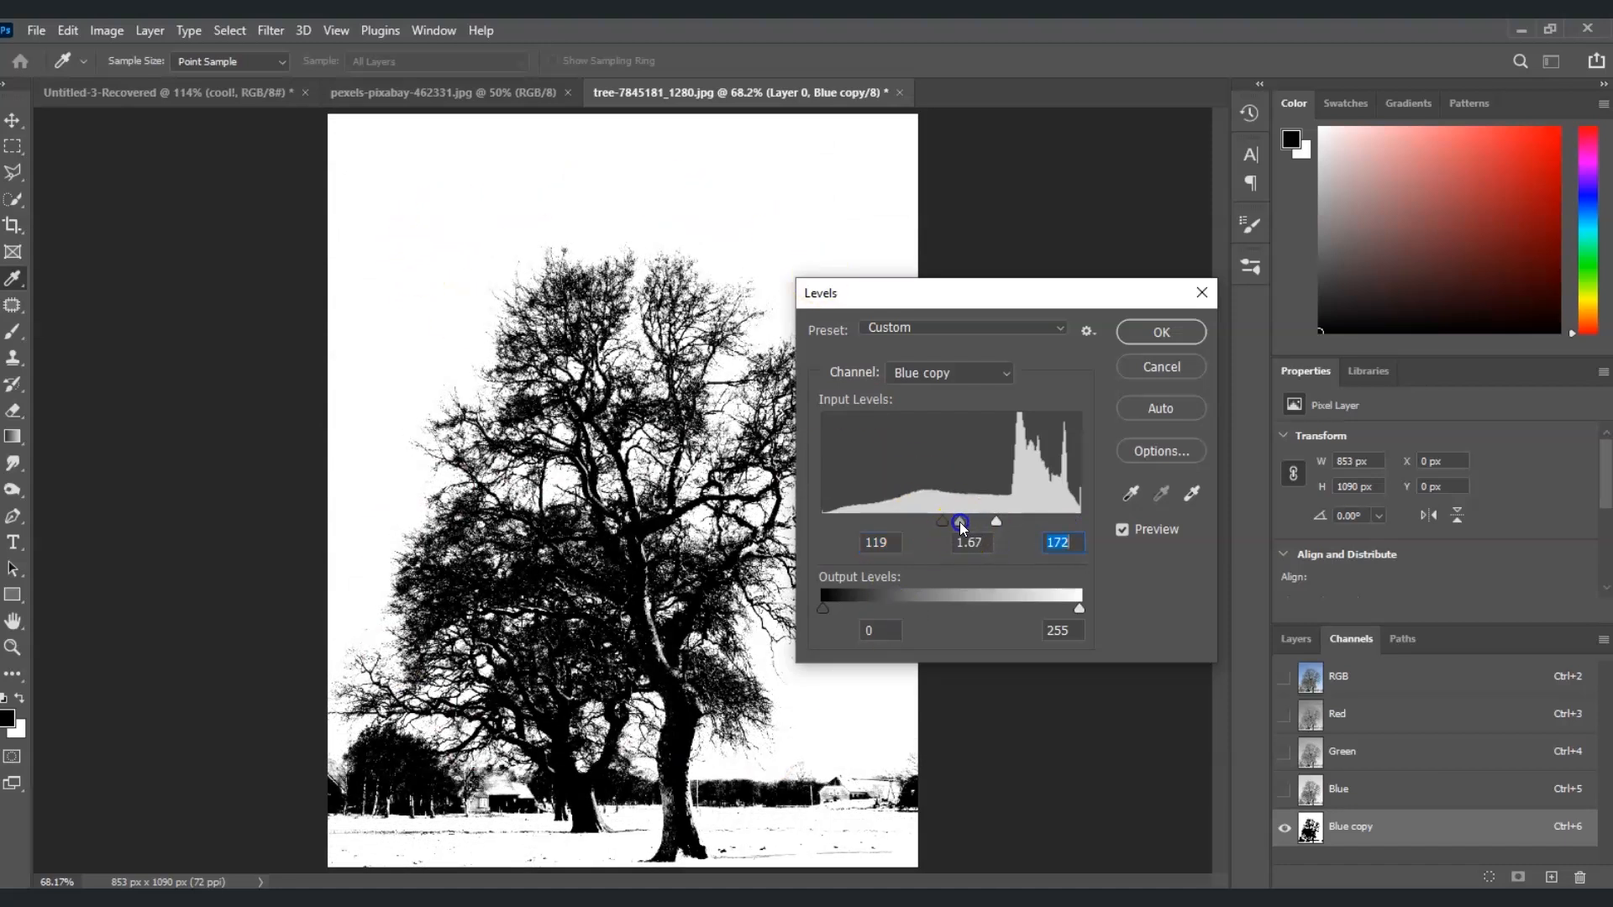
pyautogui.moveTo(997, 522); pyautogui.dragTo(990, 522)
pyautogui.moveTo(956, 523); pyautogui.dragTo(967, 524)
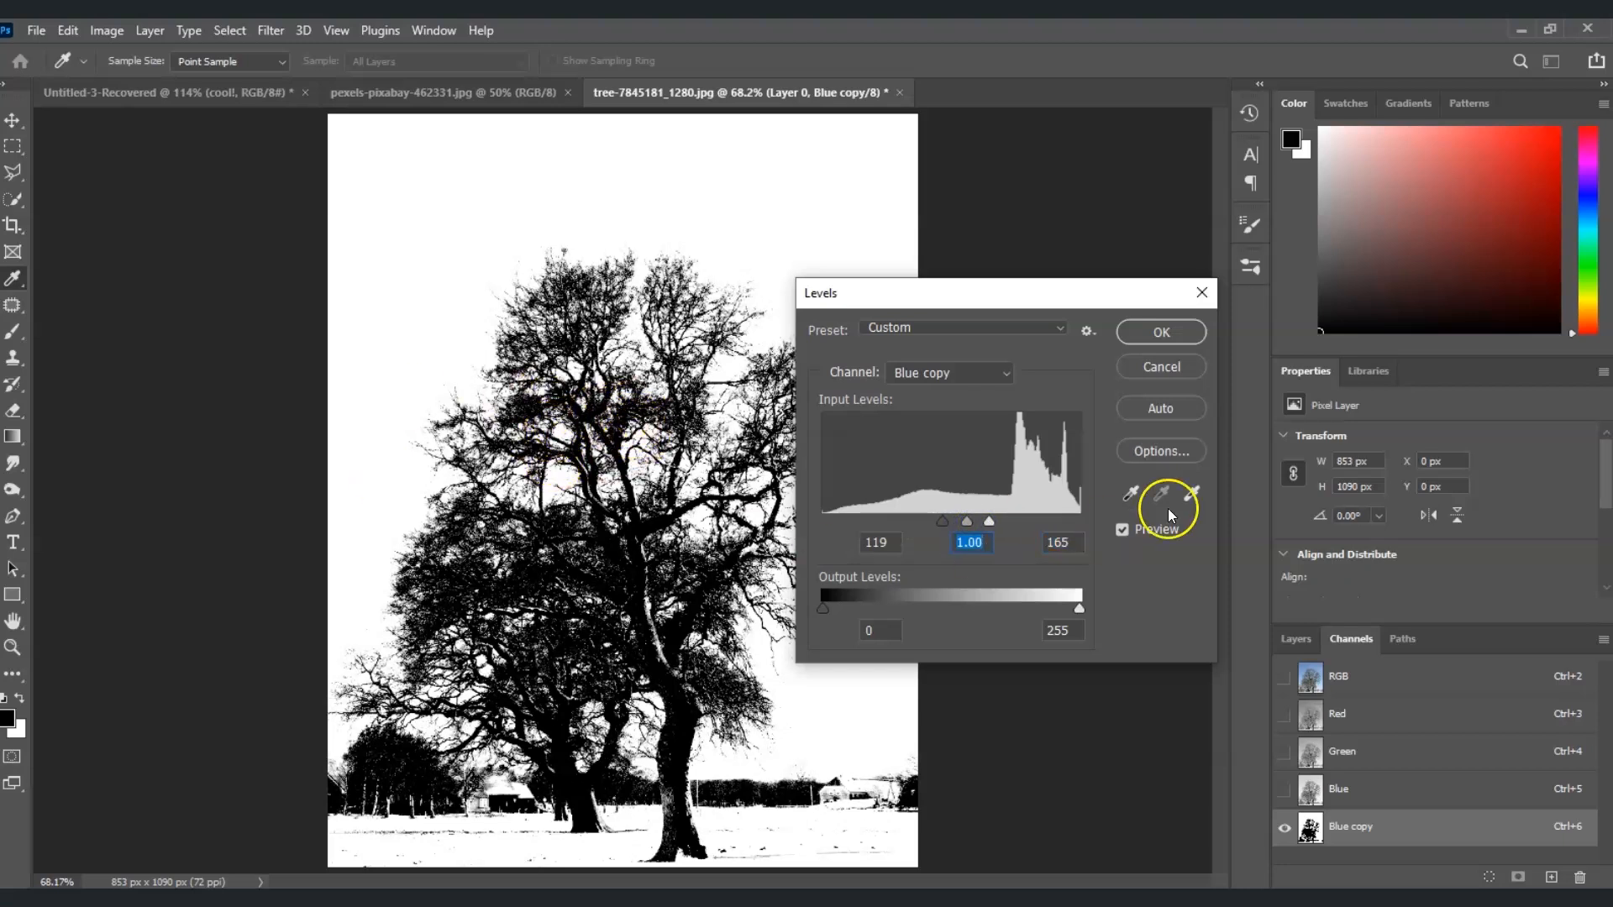
pyautogui.click(1181, 335)
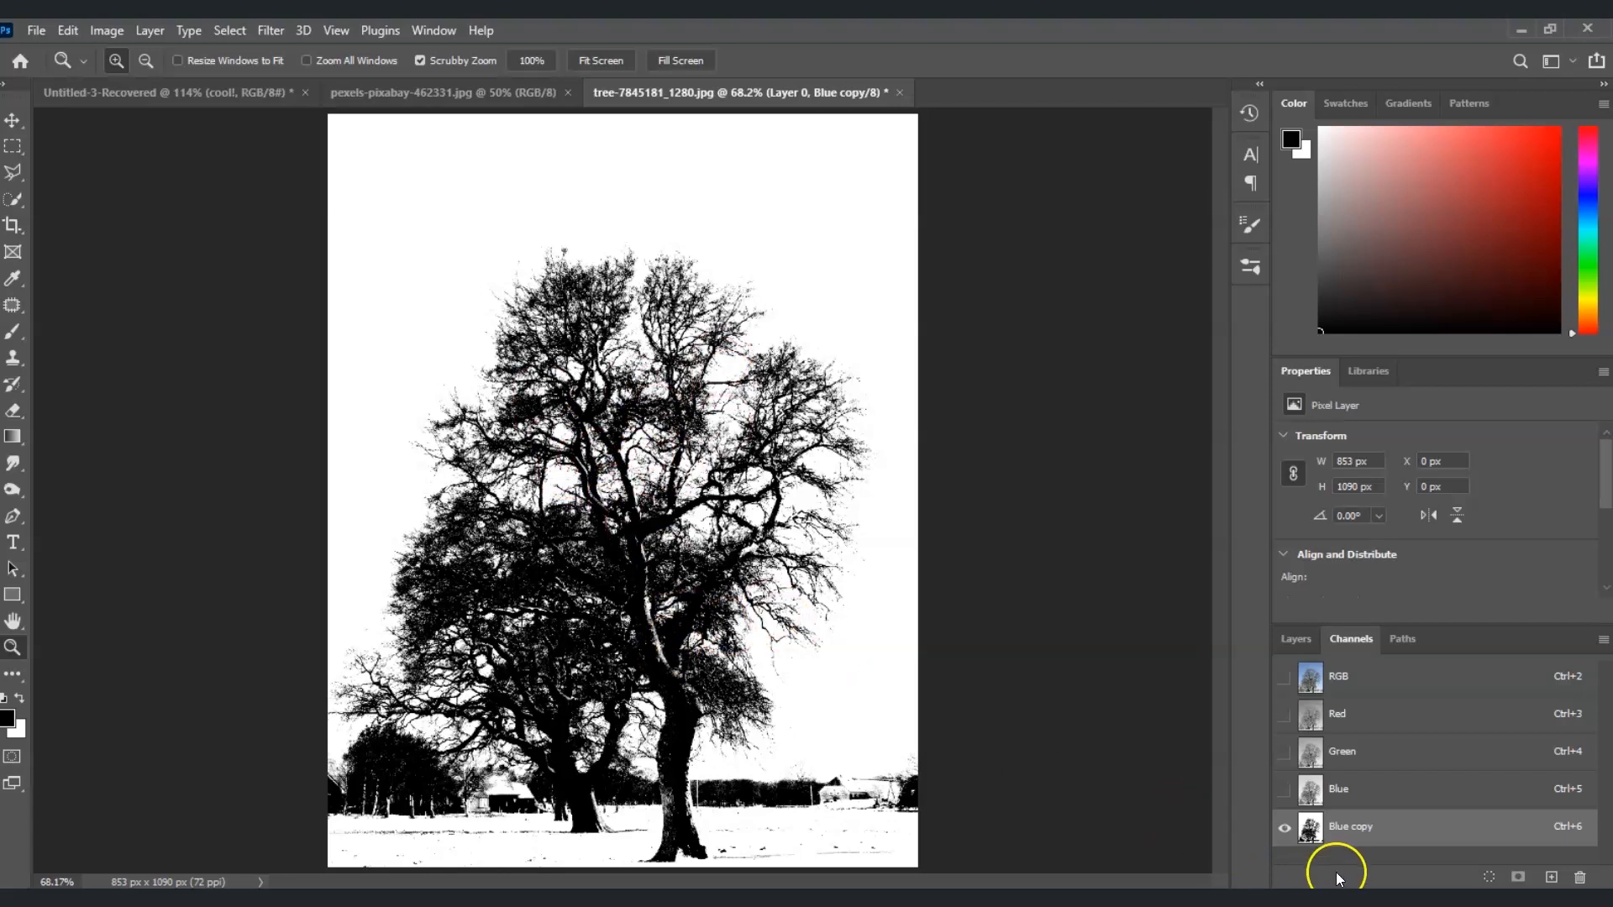
# Load the Blue copy channel as a selection, add it to Layer 0 as a layer mask, and invert the mask
pyautogui.keyDown('ctrl'); pyautogui.click(1312, 830); pyautogui.keyUp('ctrl')
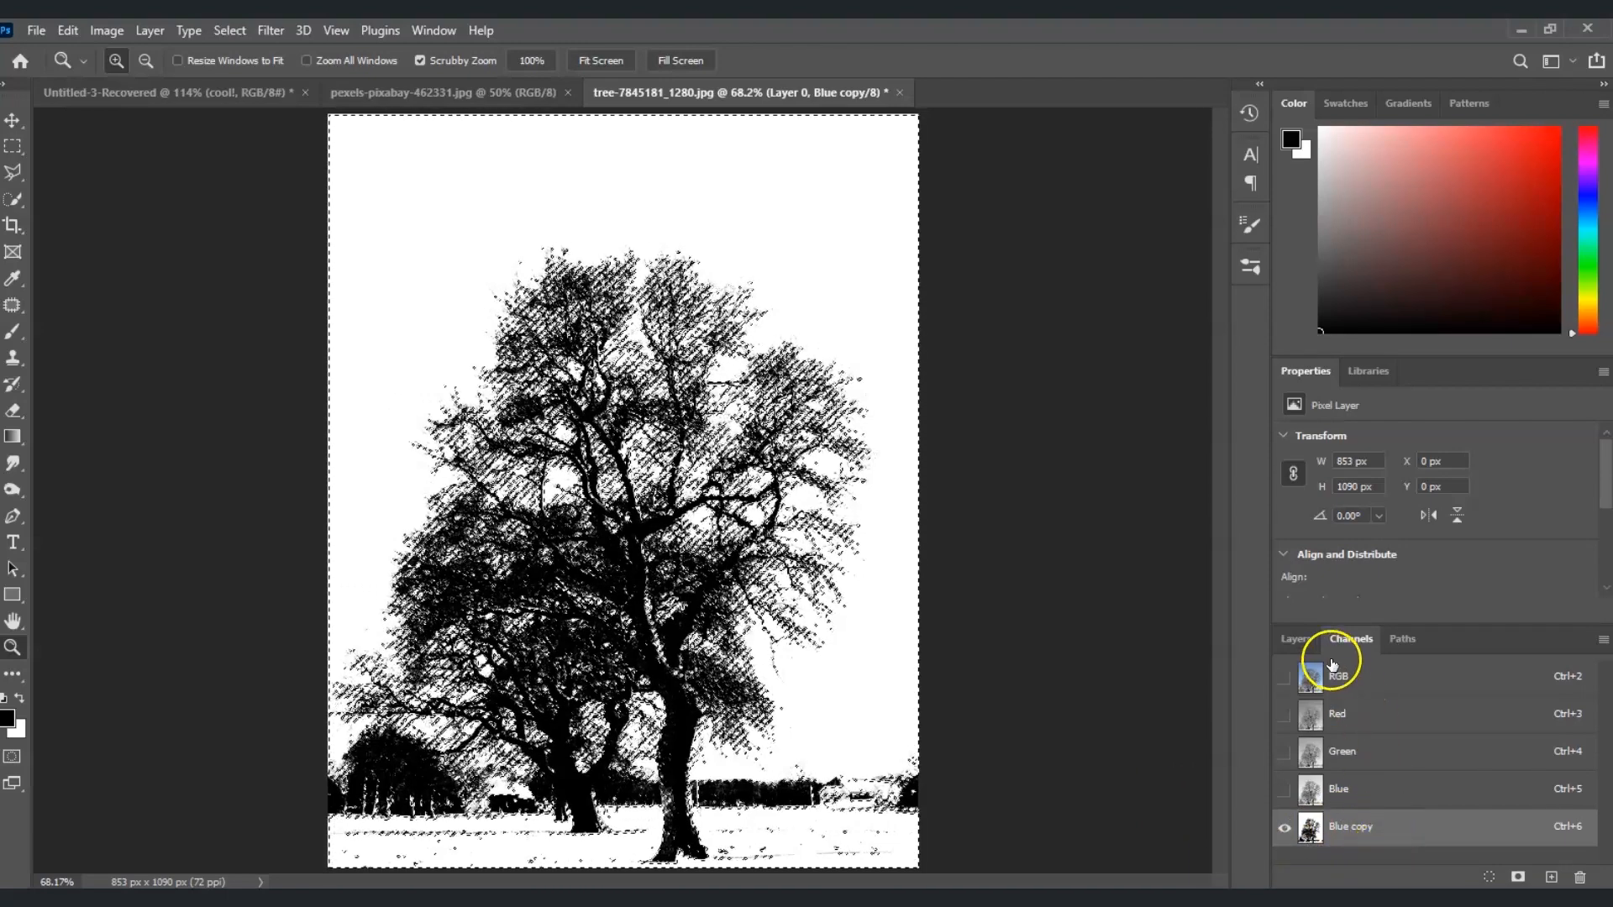
pyautogui.click(1302, 643)
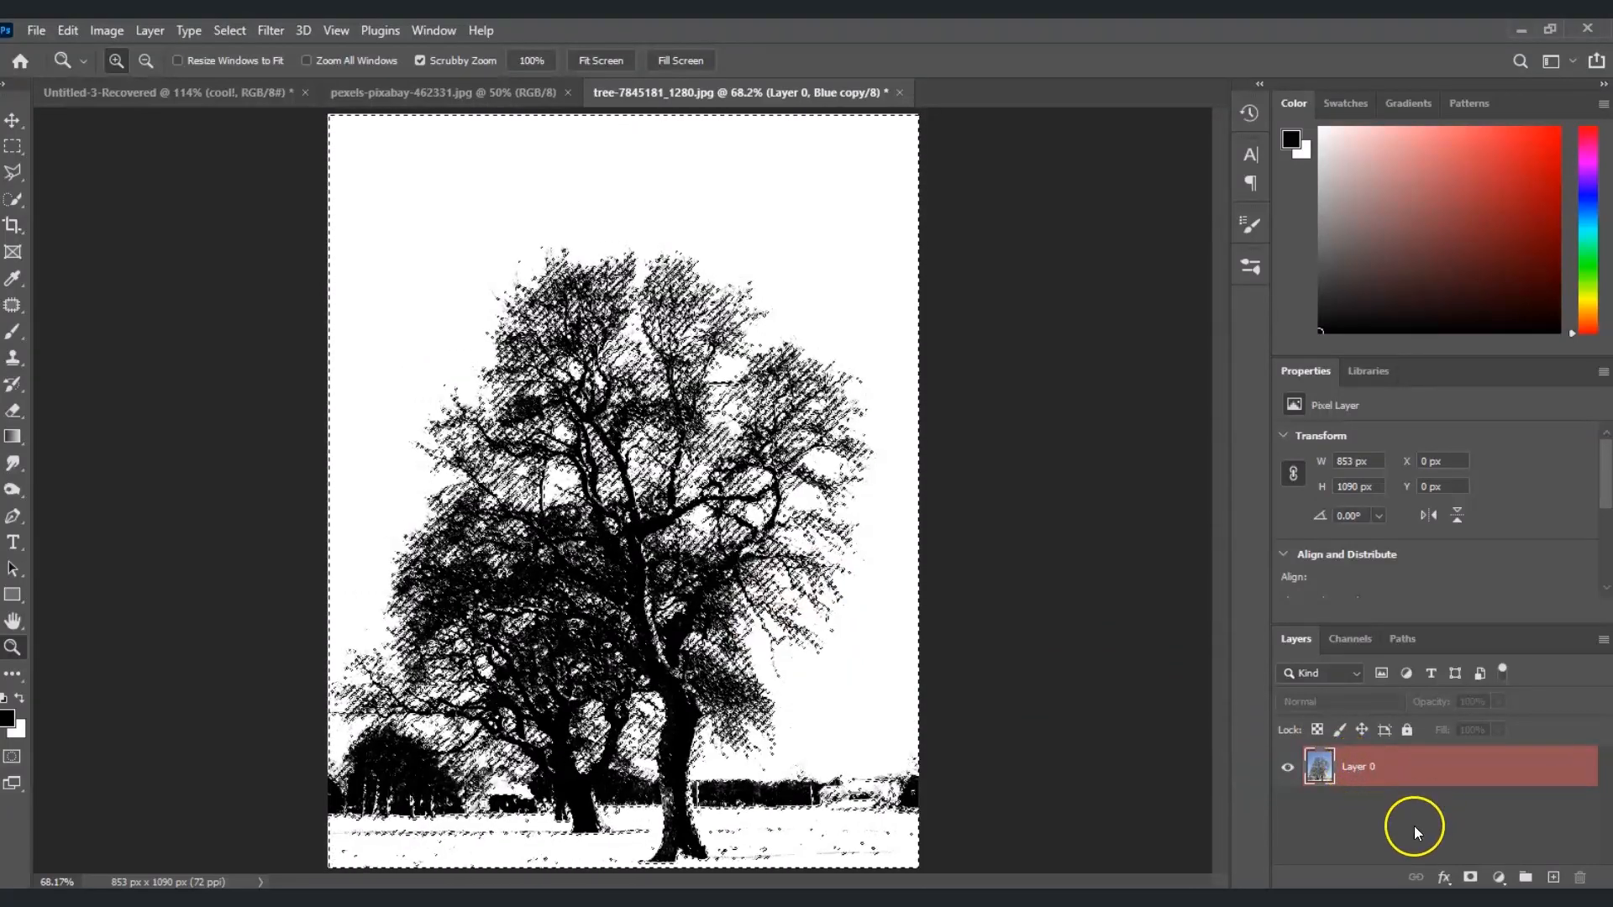
pyautogui.click(1471, 878)
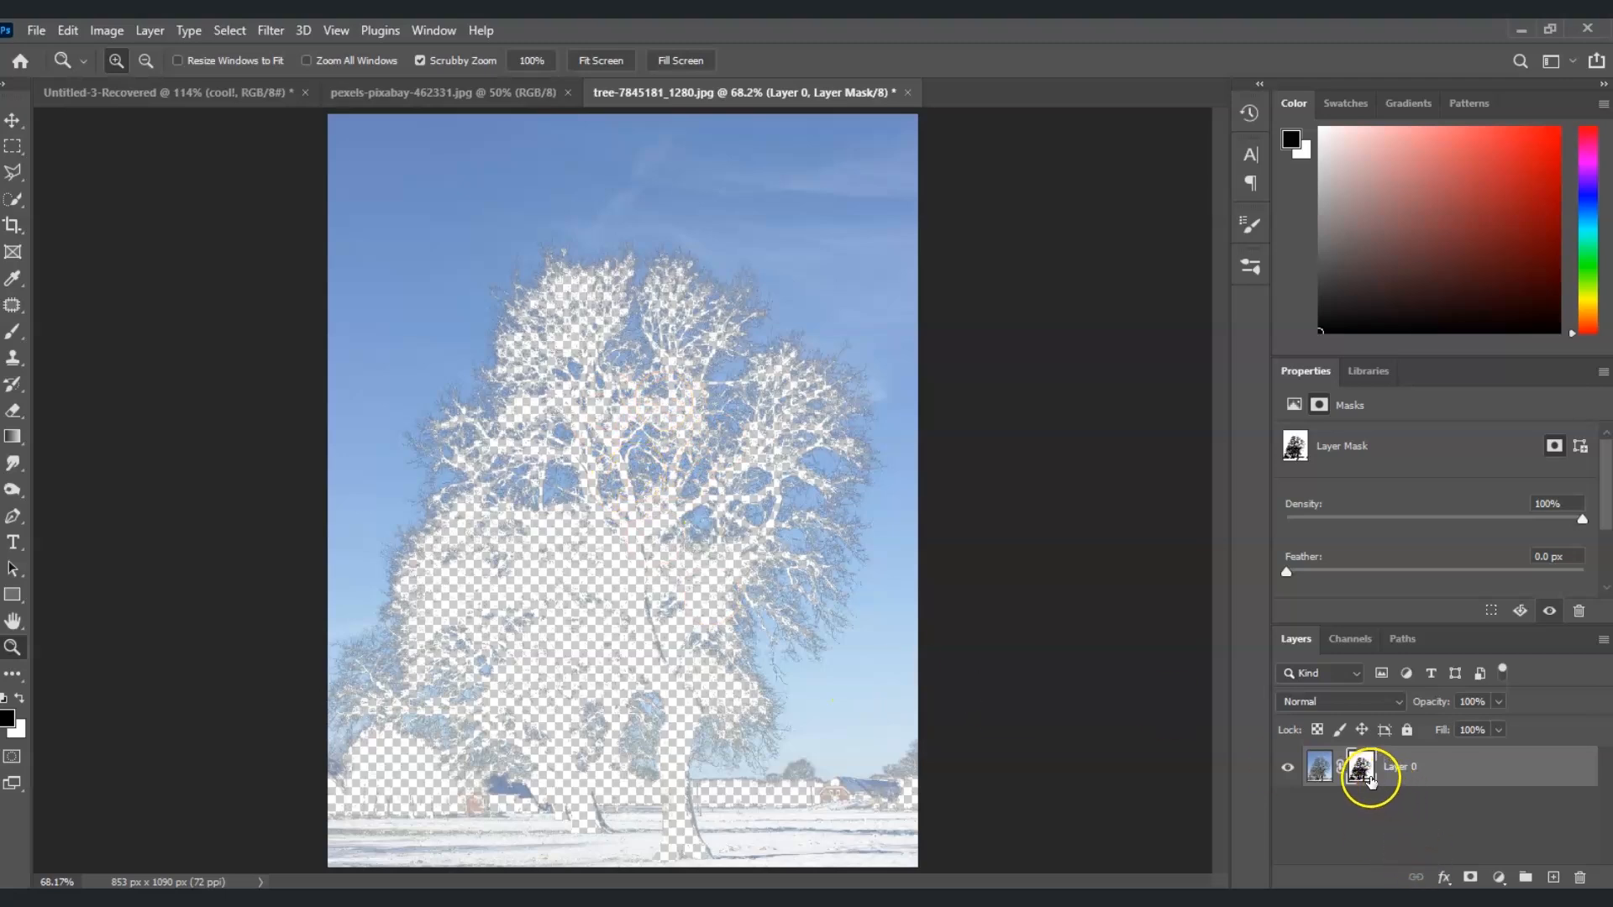
pyautogui.click(1369, 782)
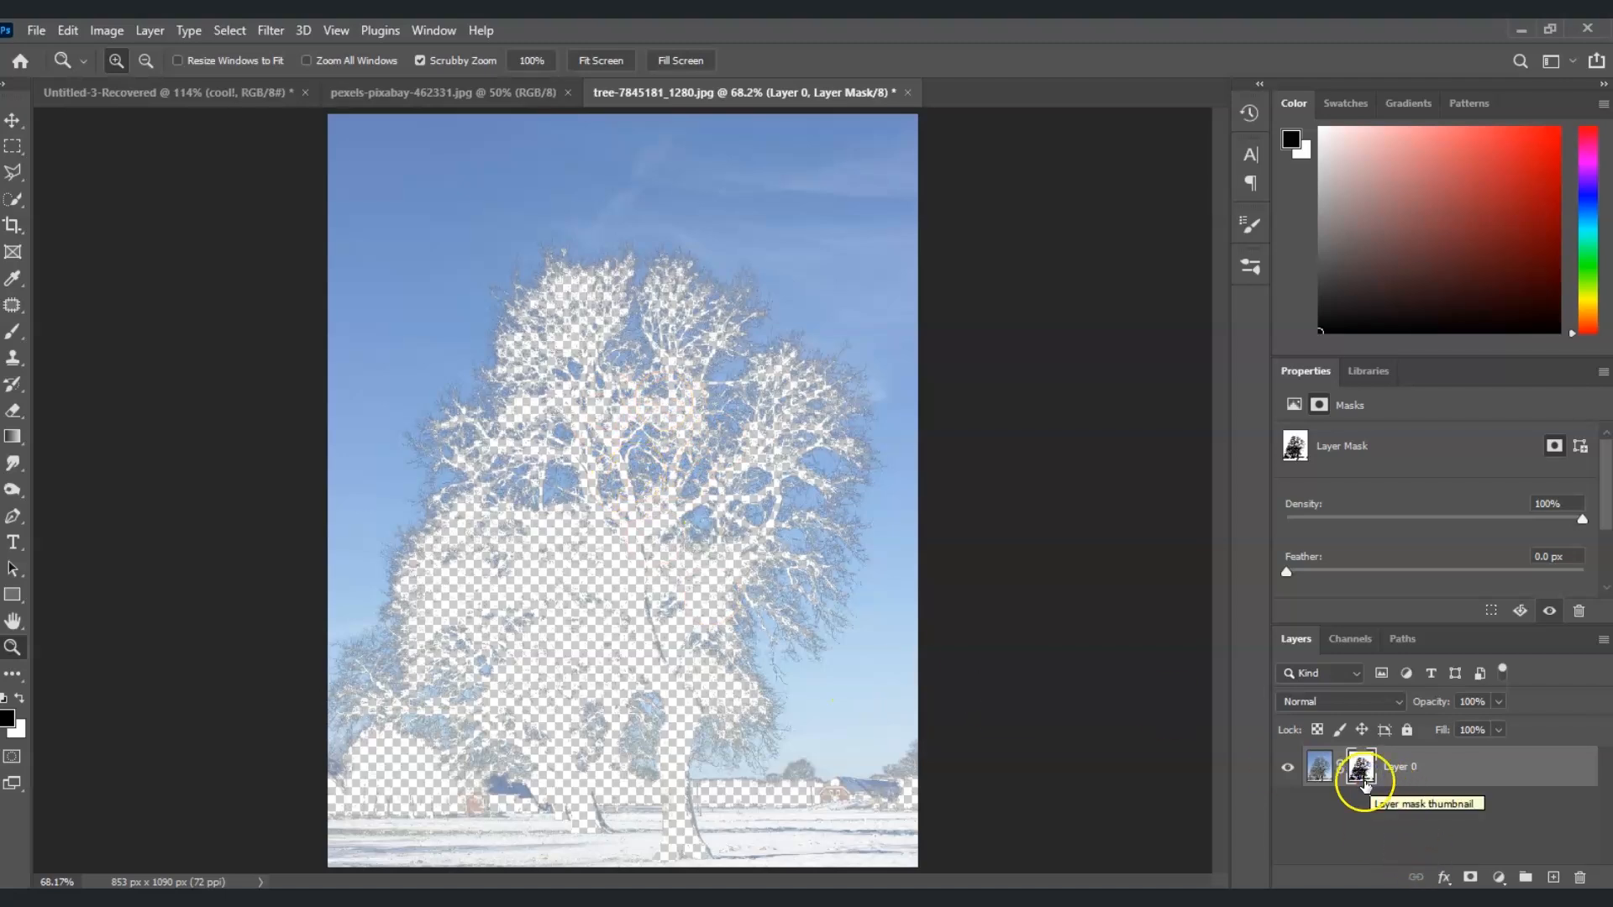
pyautogui.hotkey('ctrl', 'i')
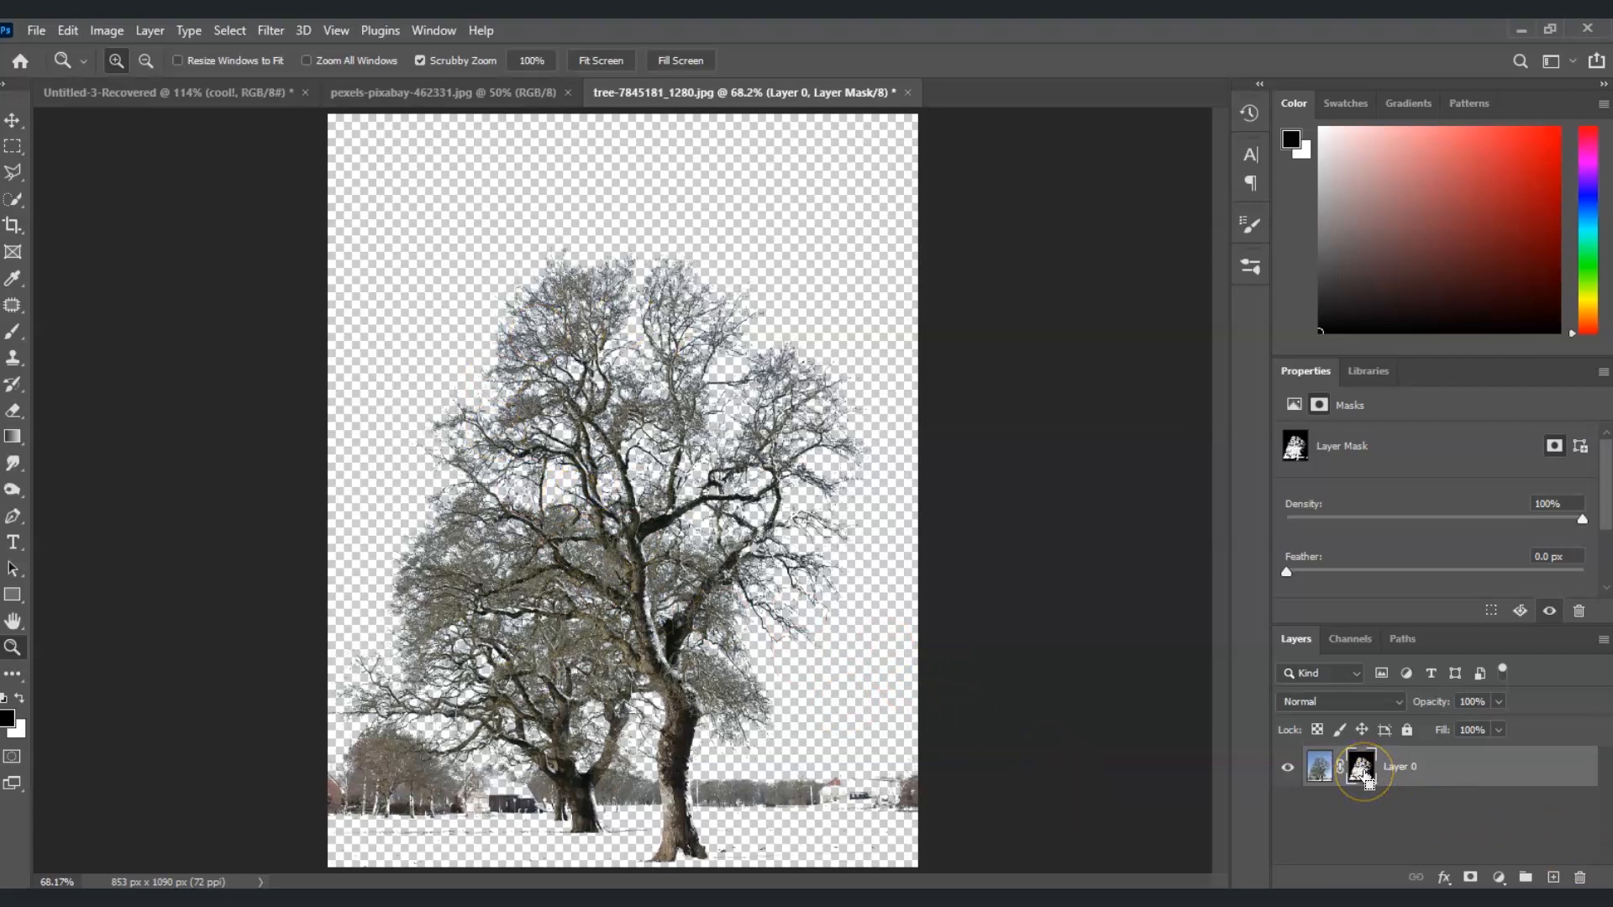
# Load the tree's layer mask as a selection, copy the tree pixels, and paste them into the Untitled-3 document
pyautogui.keyDown('ctrl'); pyautogui.click(1362, 772); pyautogui.keyUp('ctrl')
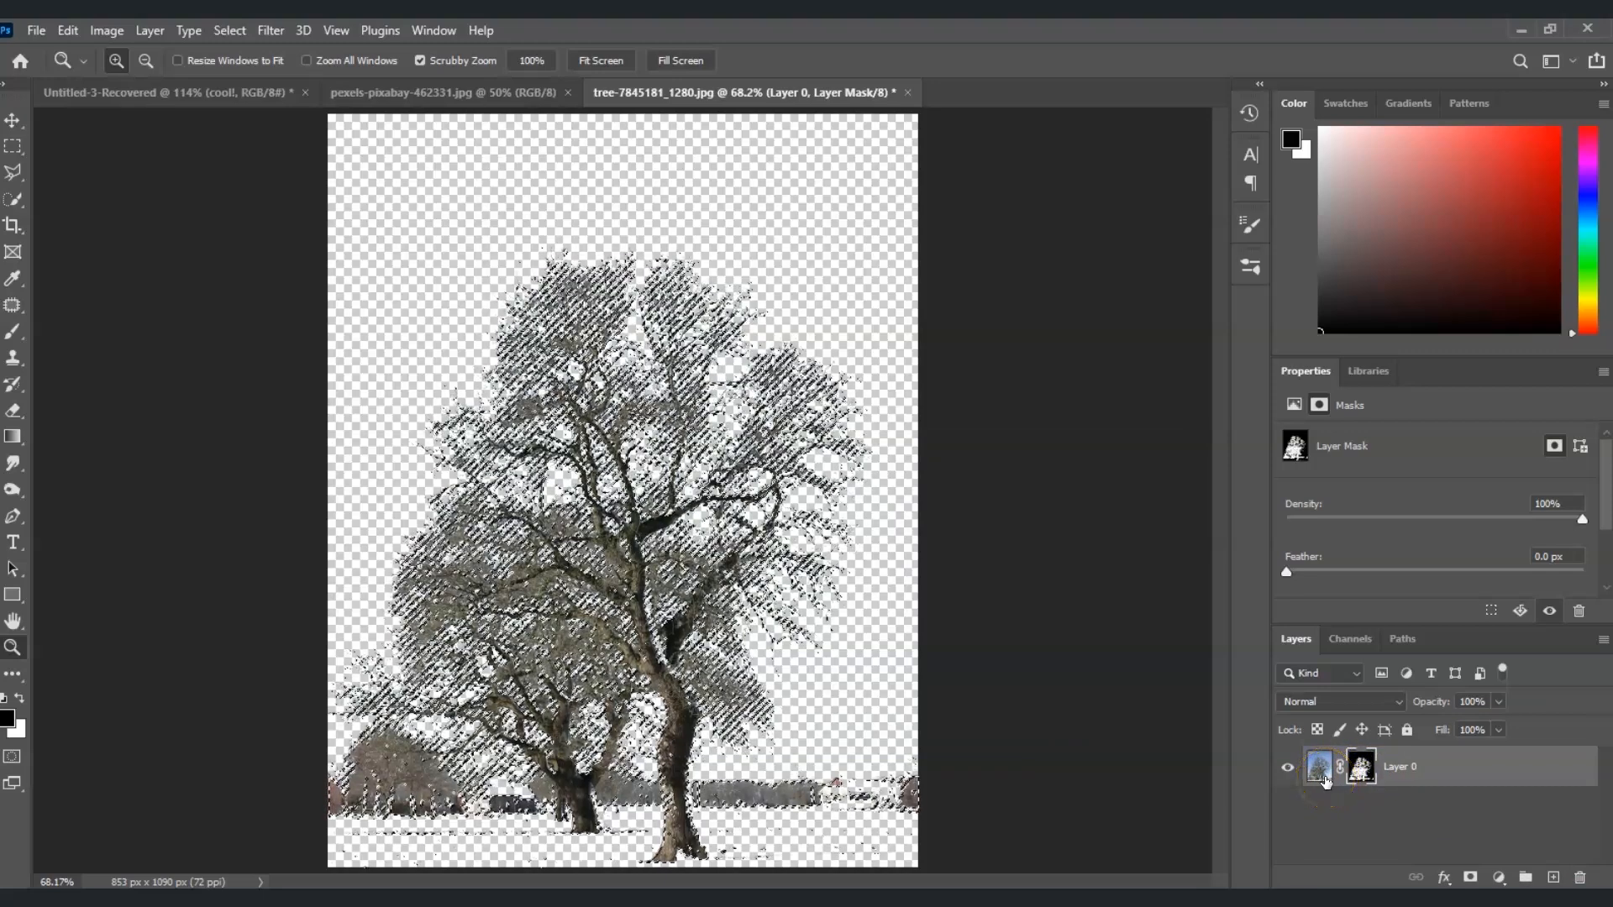
pyautogui.click(1325, 780)
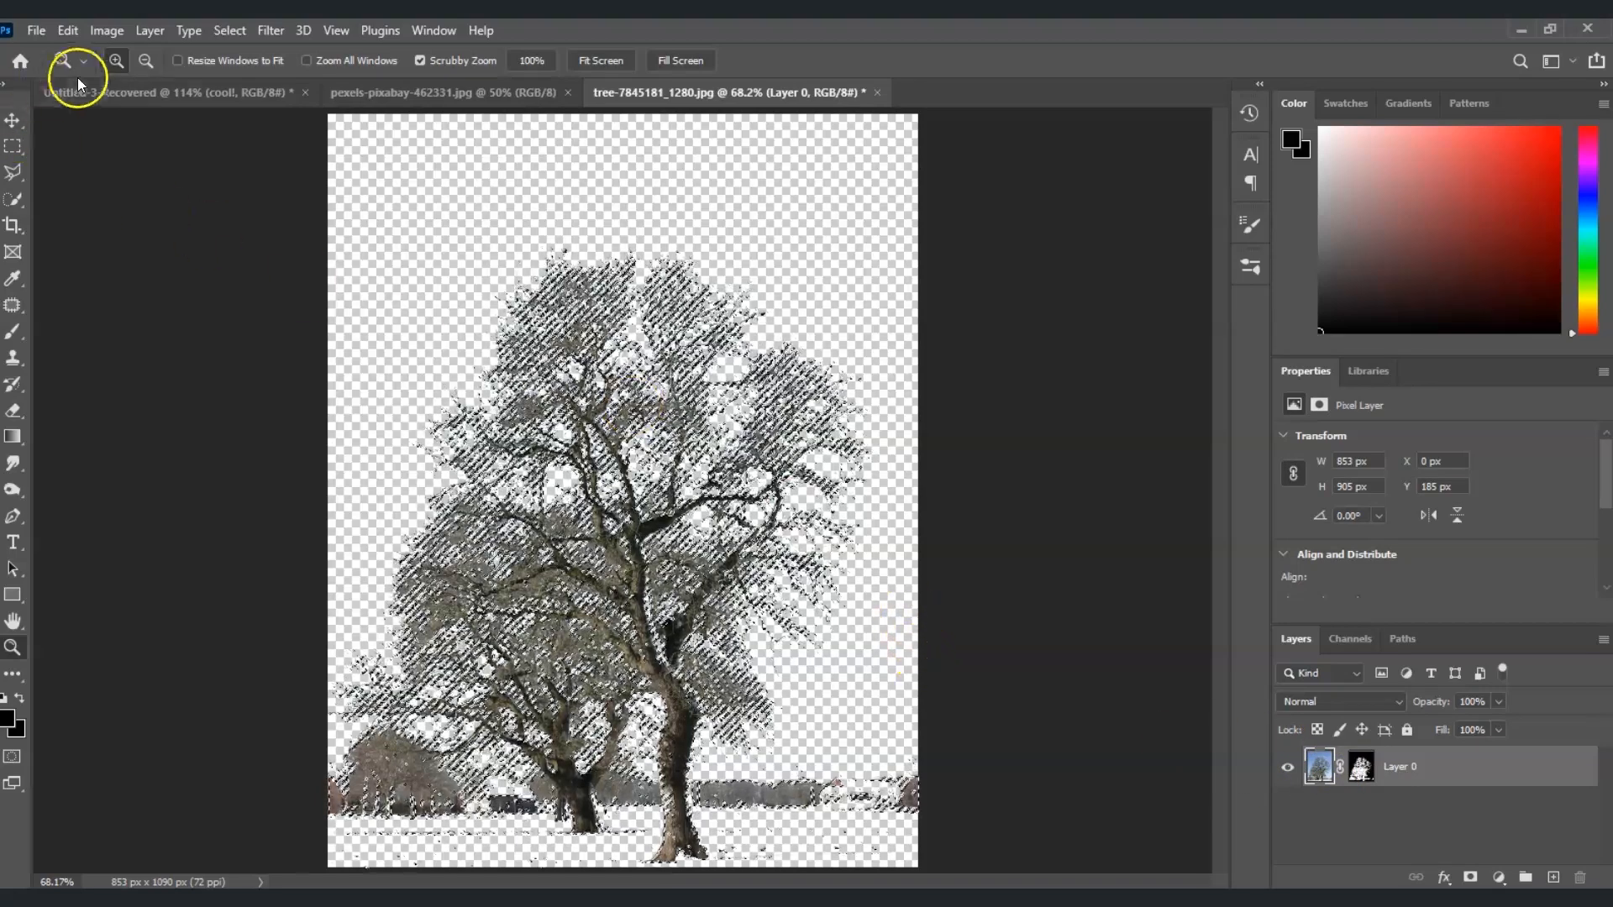
pyautogui.click(102, 92)
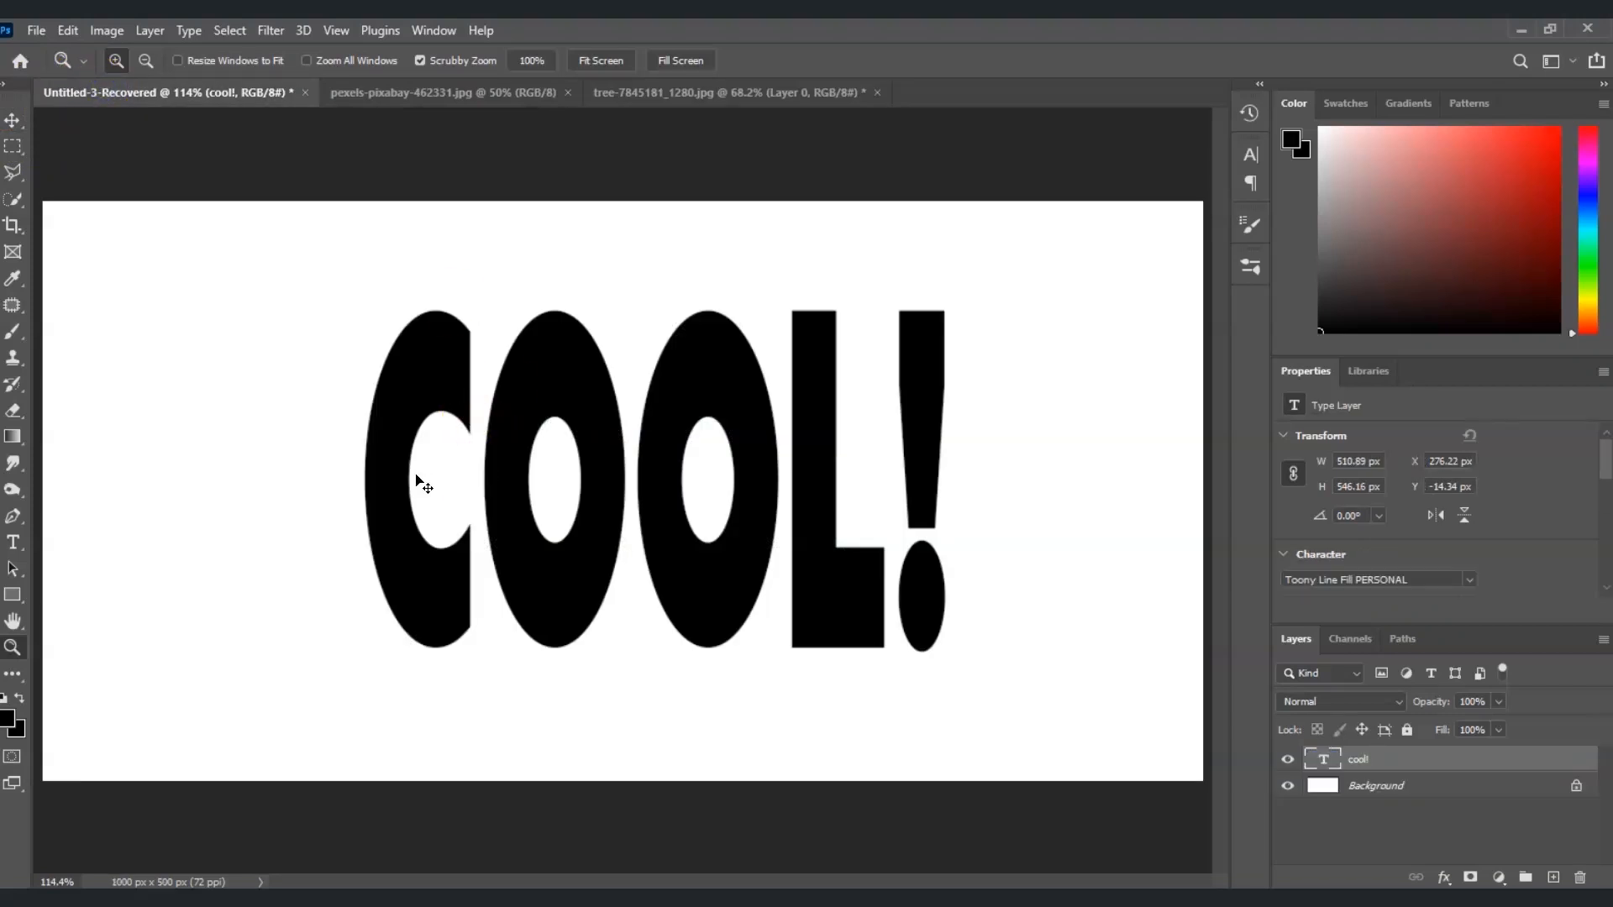
pyautogui.hotkey('ctrl', 'v')
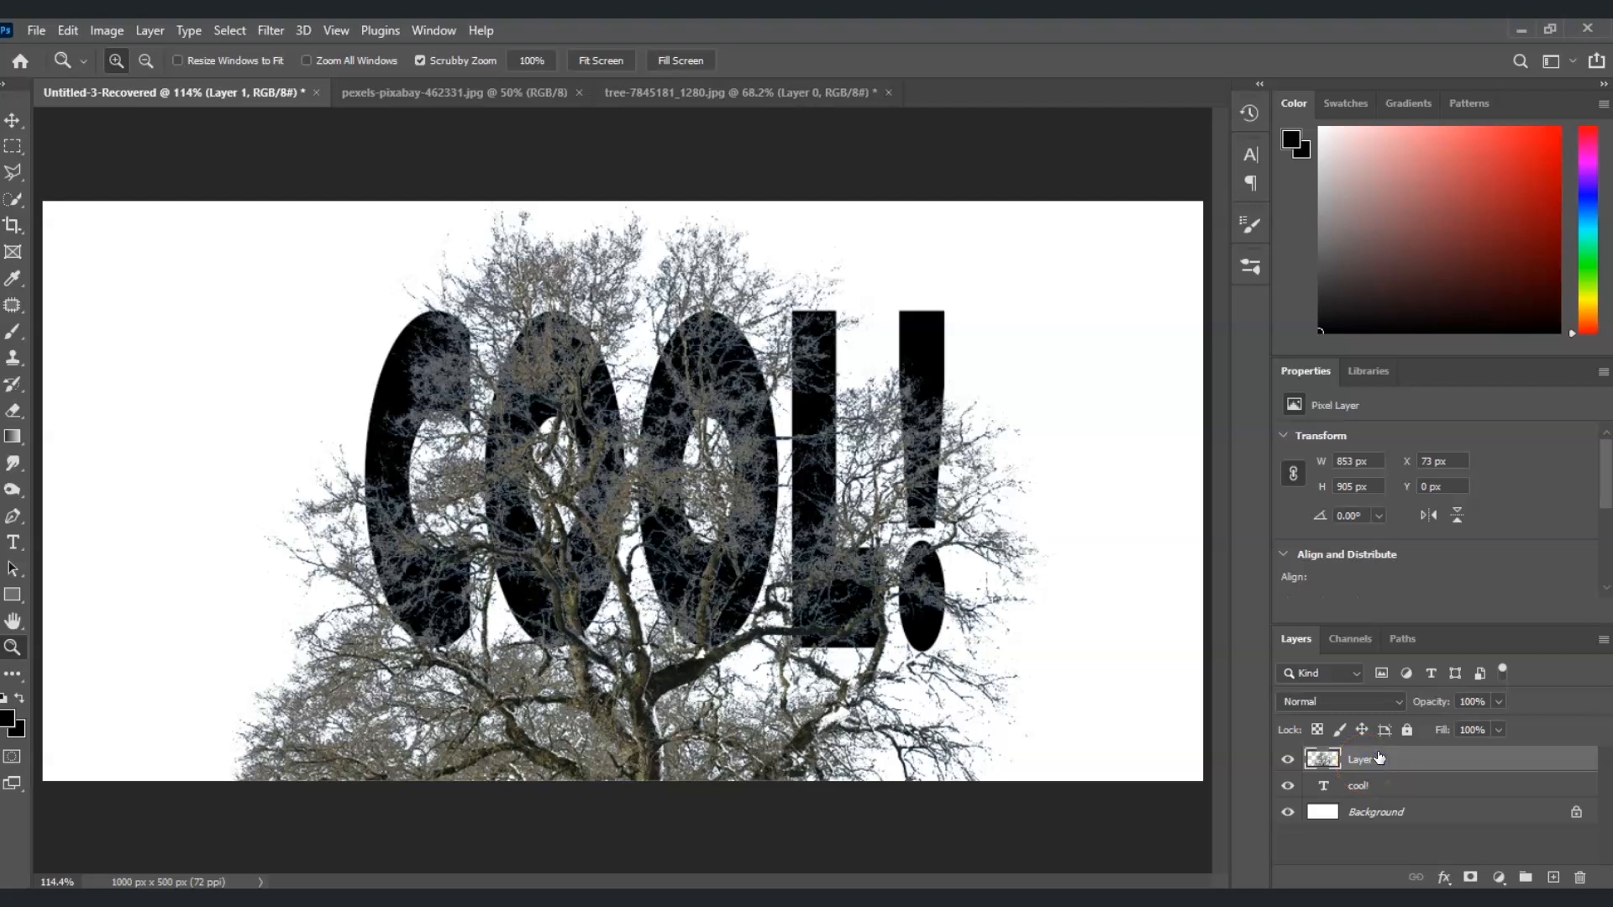
# Scale the pasted tree to about 60.55% and position it over the first letters of the "cool!" text
pyautogui.hotkey('ctrl', 't')
pyautogui.moveTo(1112, 716); pyautogui.dragTo(710, 709)
pyautogui.moveTo(655, 758); pyautogui.dragTo(709, 534)
pyautogui.moveTo(379, 625); pyautogui.dragTo(398, 651)
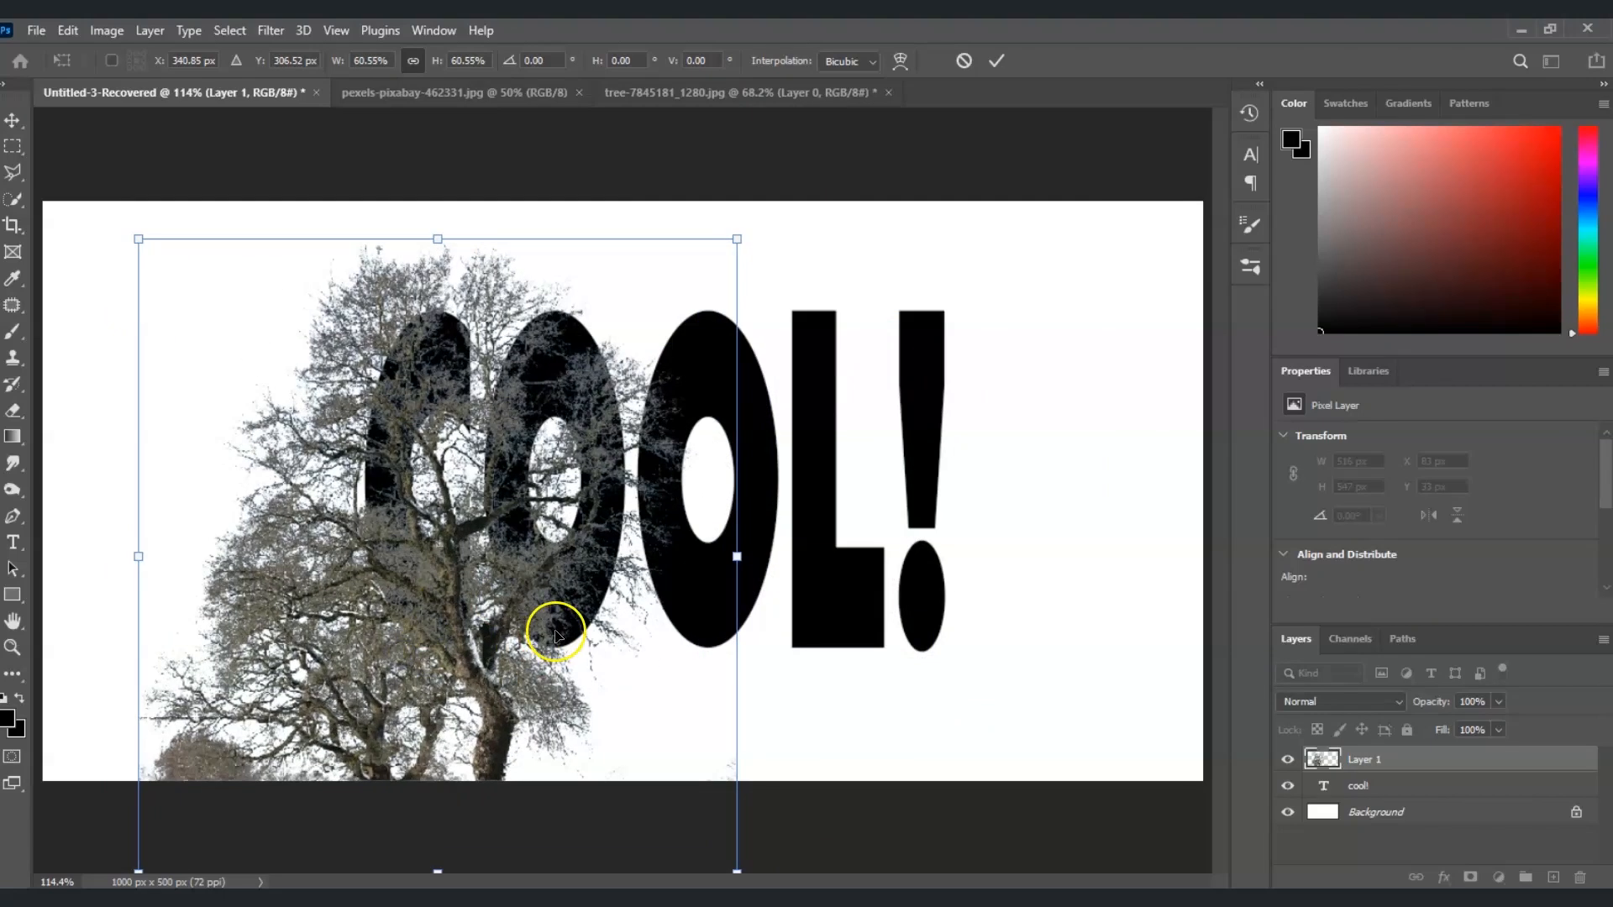
pyautogui.press('Return')
pyautogui.press('z')
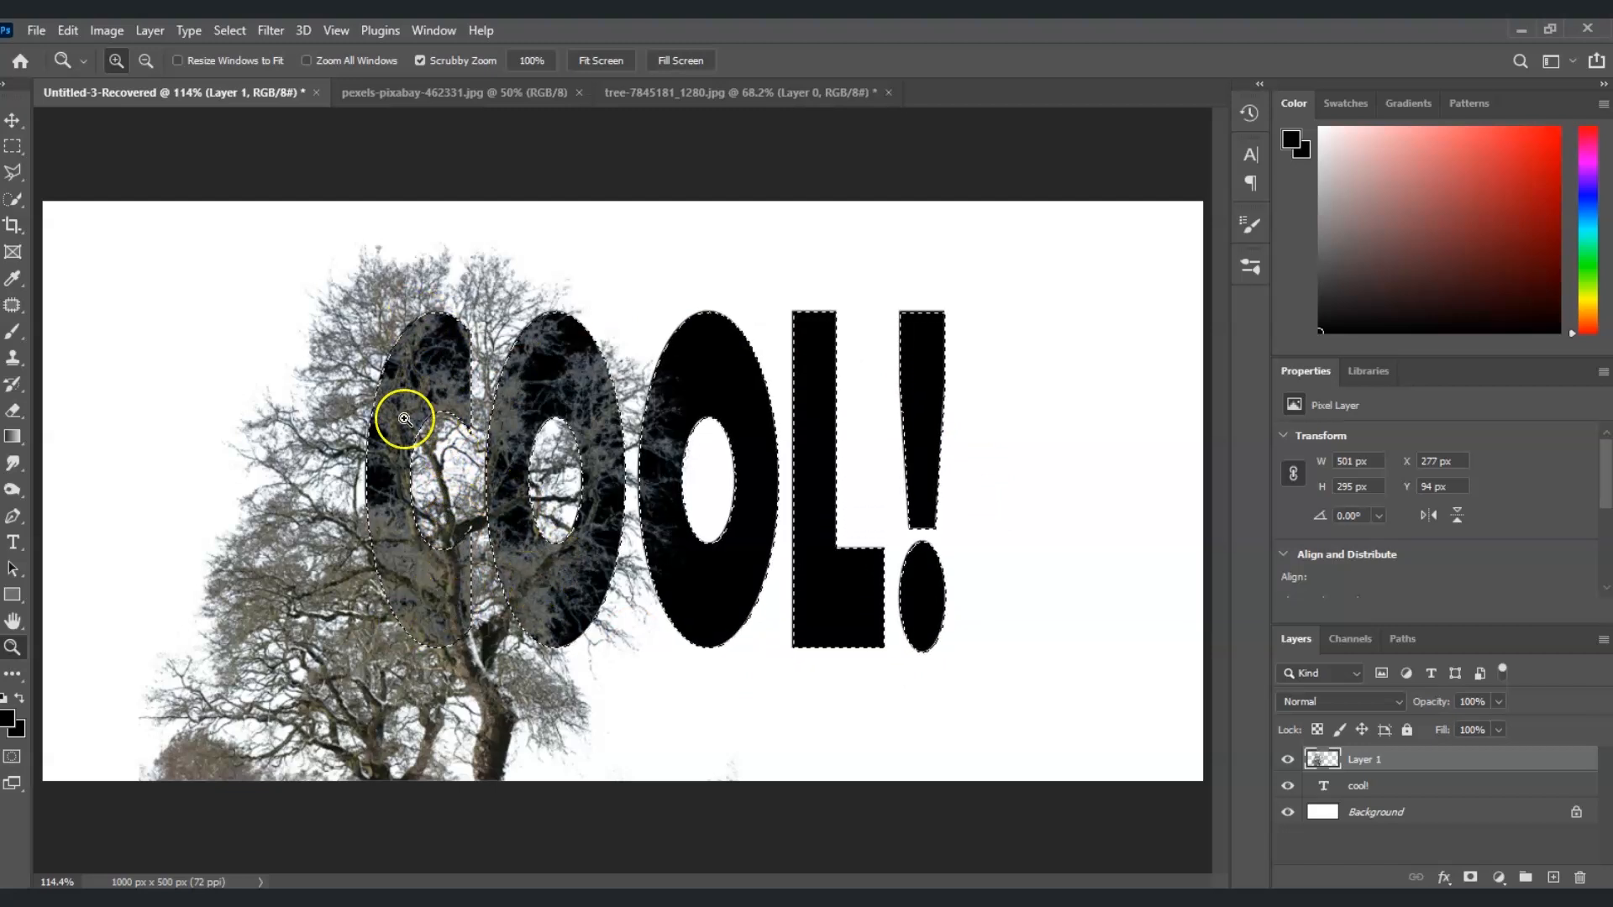
# Intersect the text selection with a rectangular marquee around the letter C and add it to Layer 1 as a layer mask
pyautogui.click(16, 147)
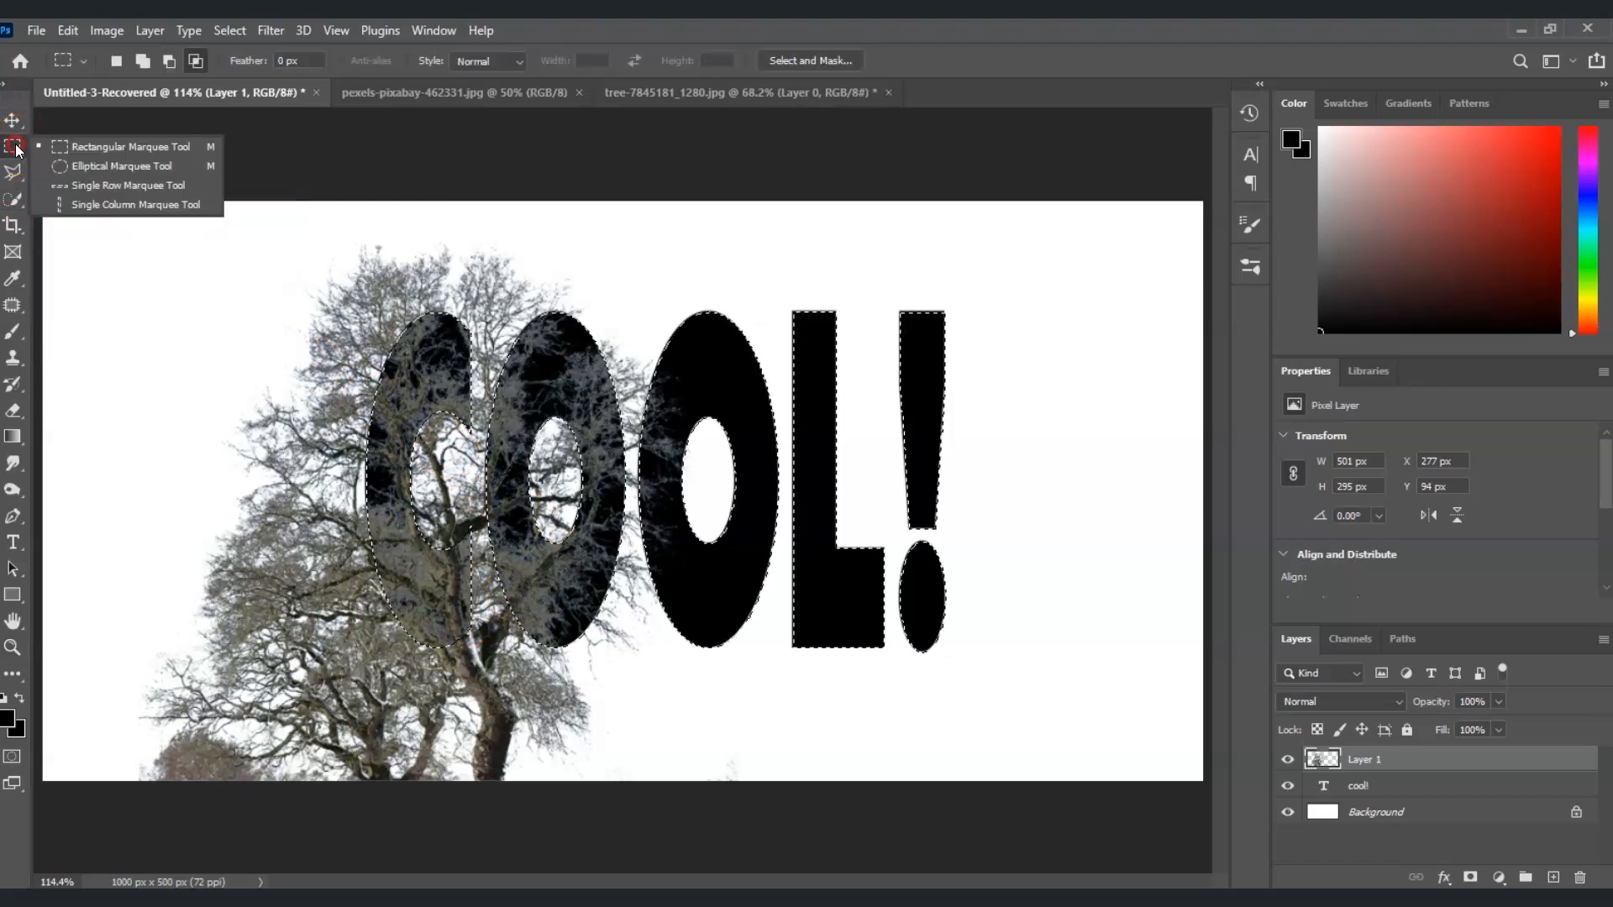
pyautogui.click(83, 146)
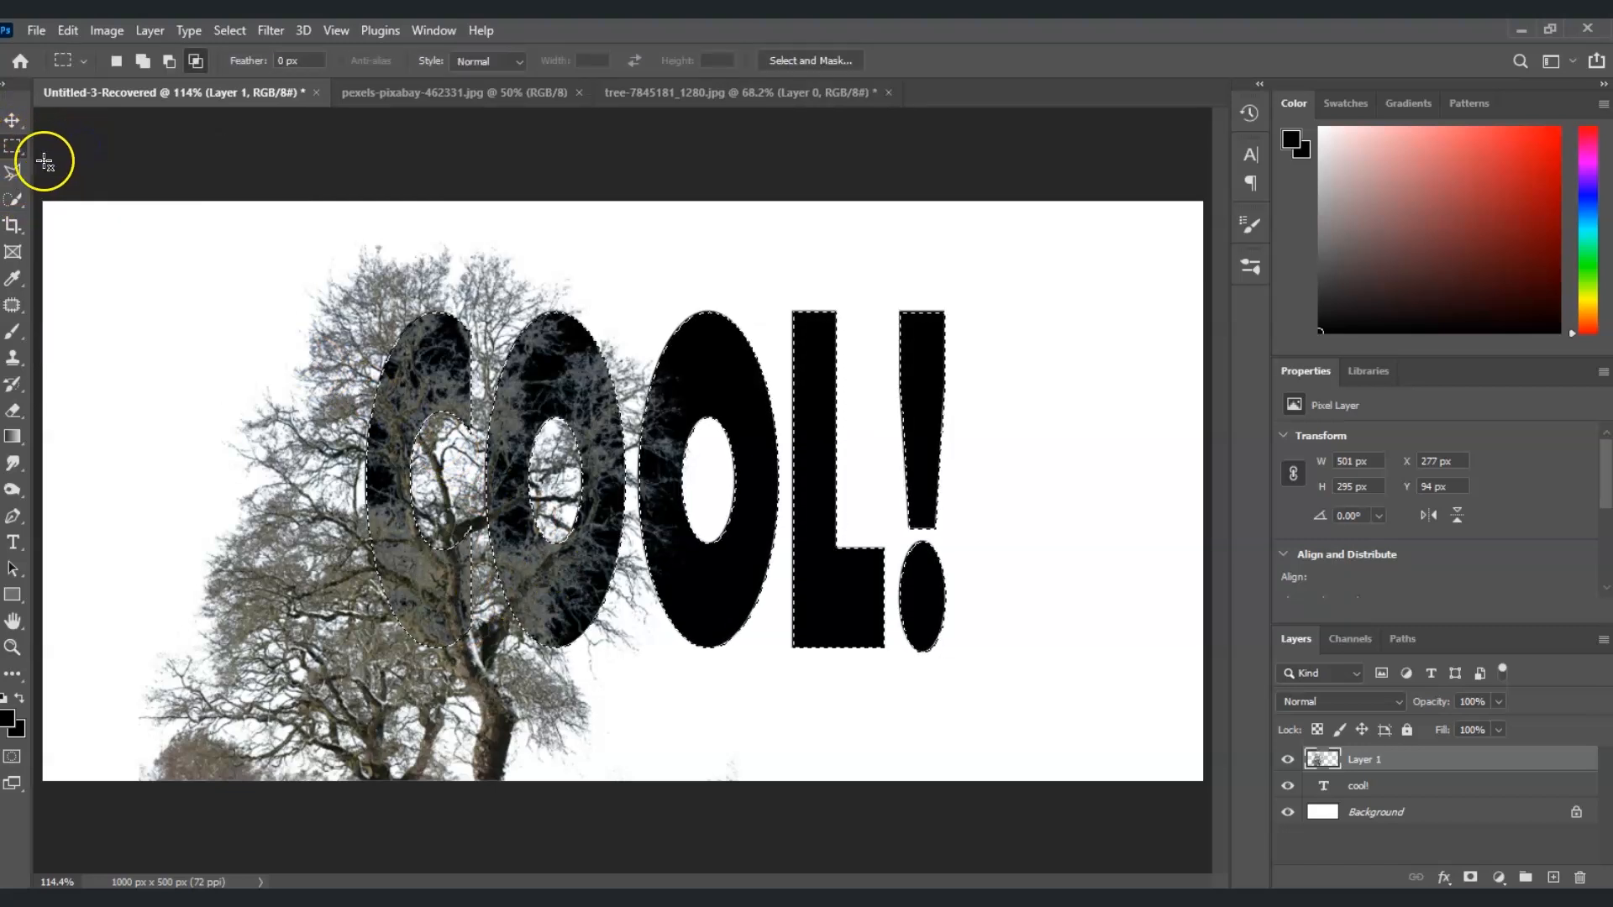
pyautogui.click(194, 63)
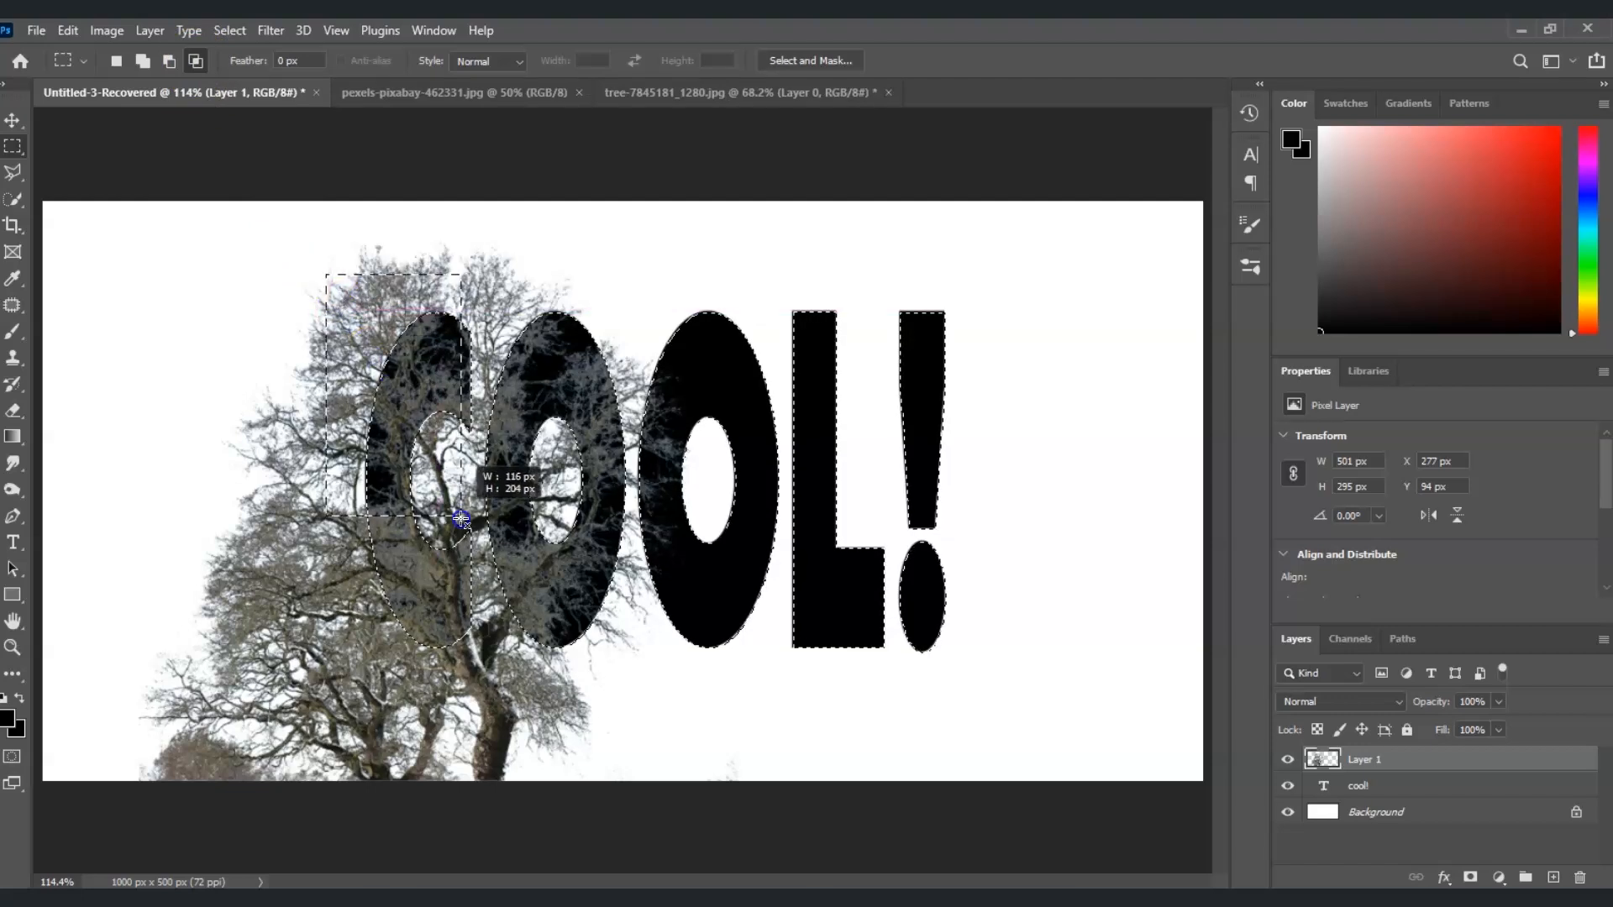
pyautogui.moveTo(483, 650); pyautogui.dragTo(483, 699)
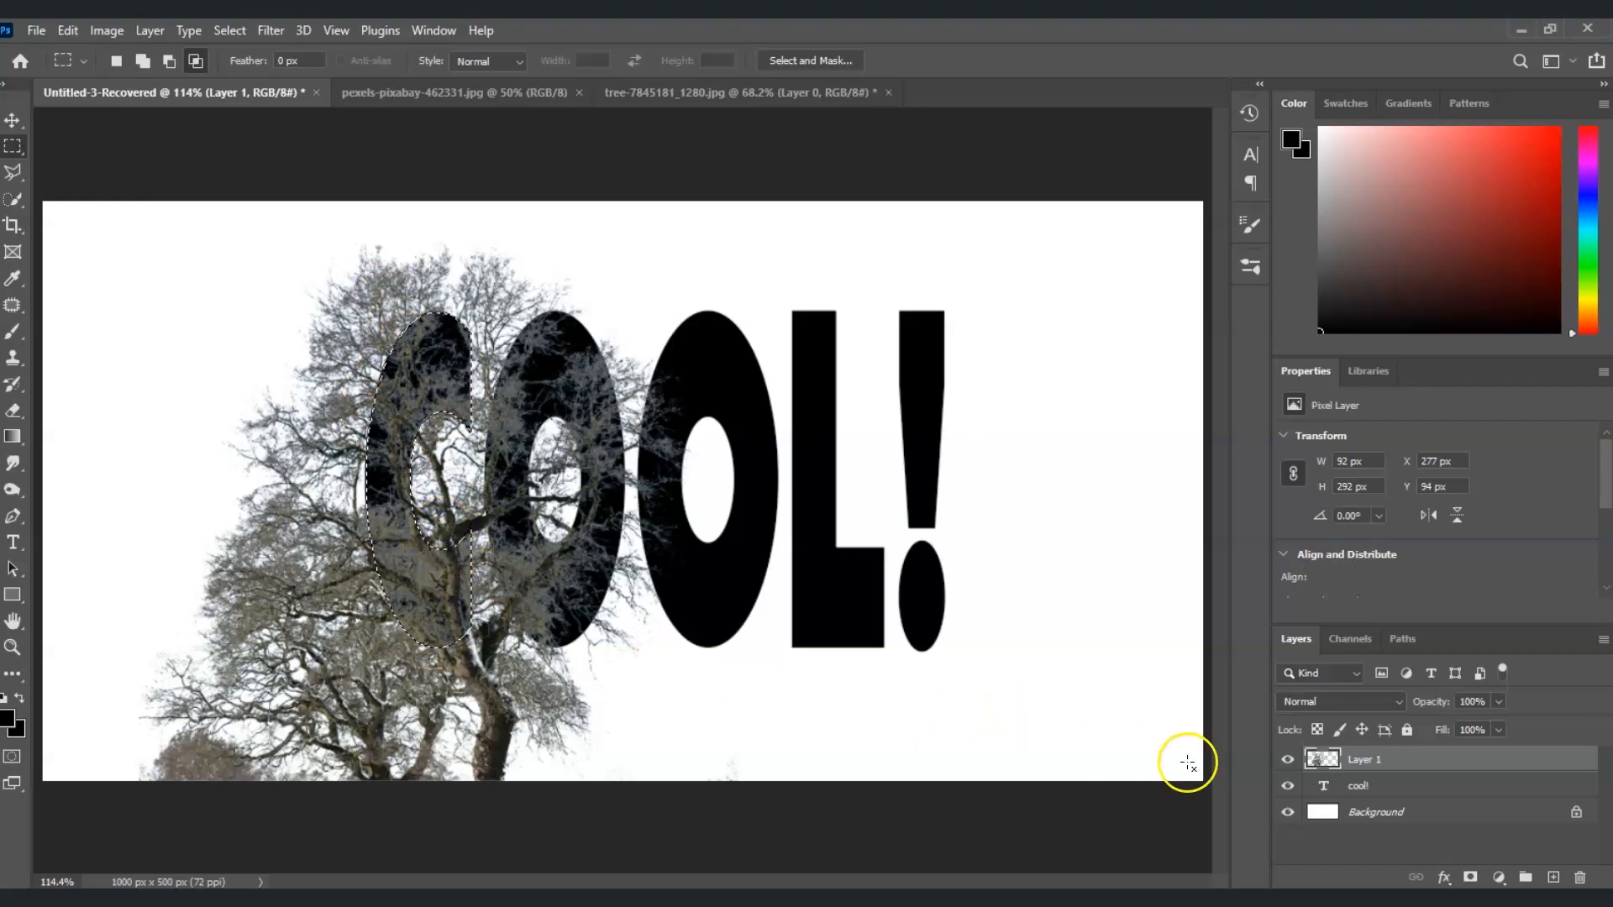
pyautogui.click(1378, 763)
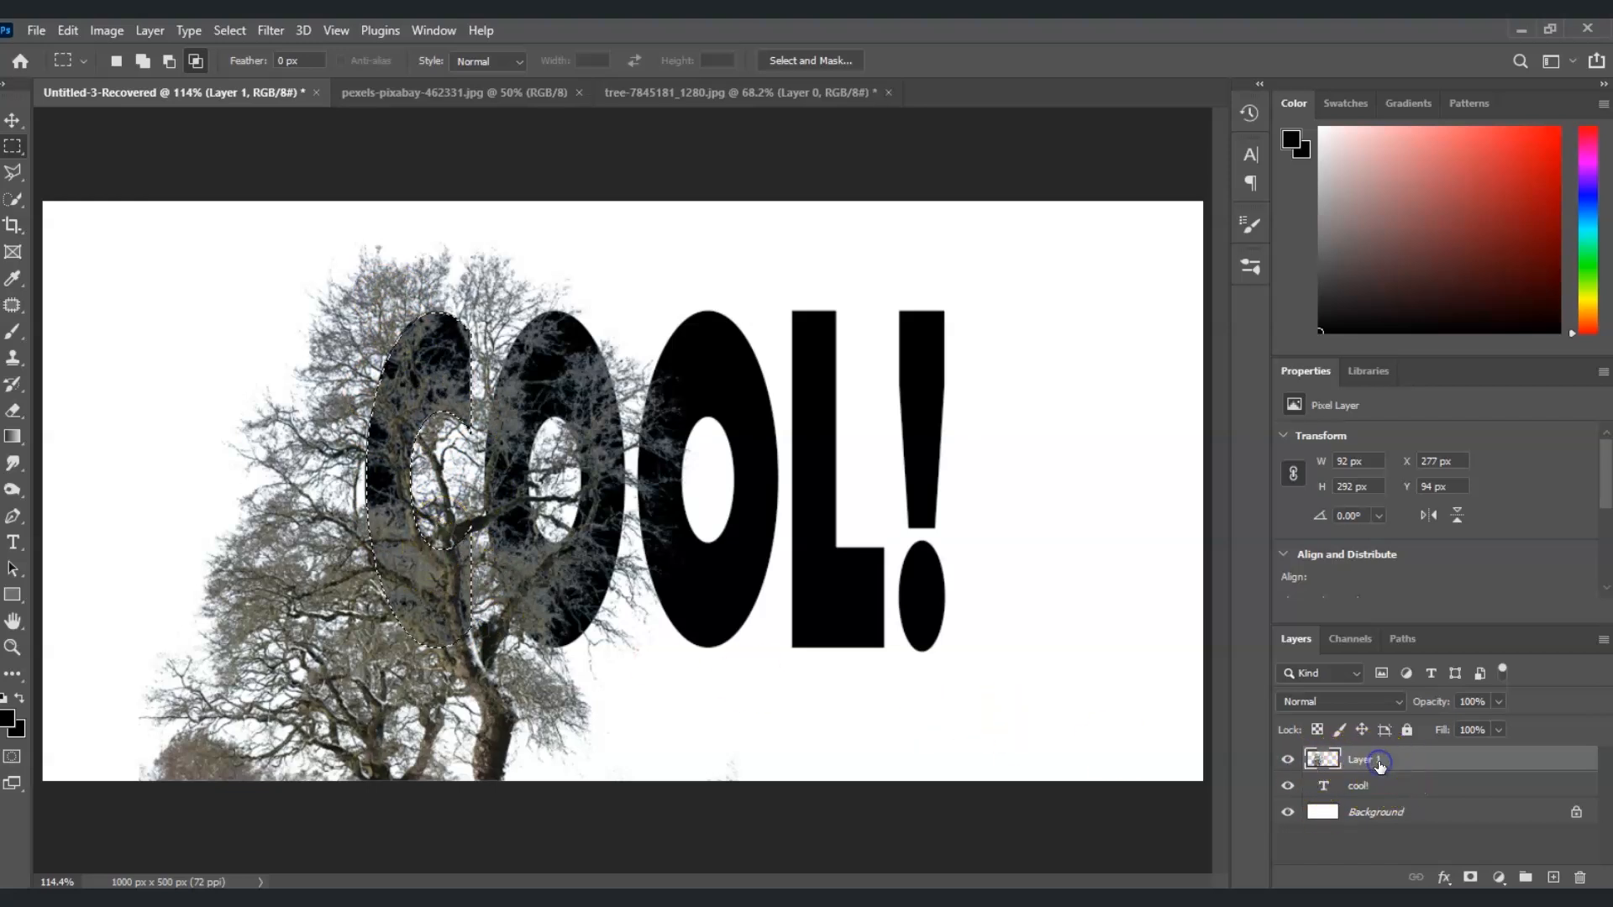
pyautogui.click(1471, 878)
# Duplicate the masked Layer 1, rename the original layer "C" and name the copy "O 1"
pyautogui.hotkey('alt', '[')
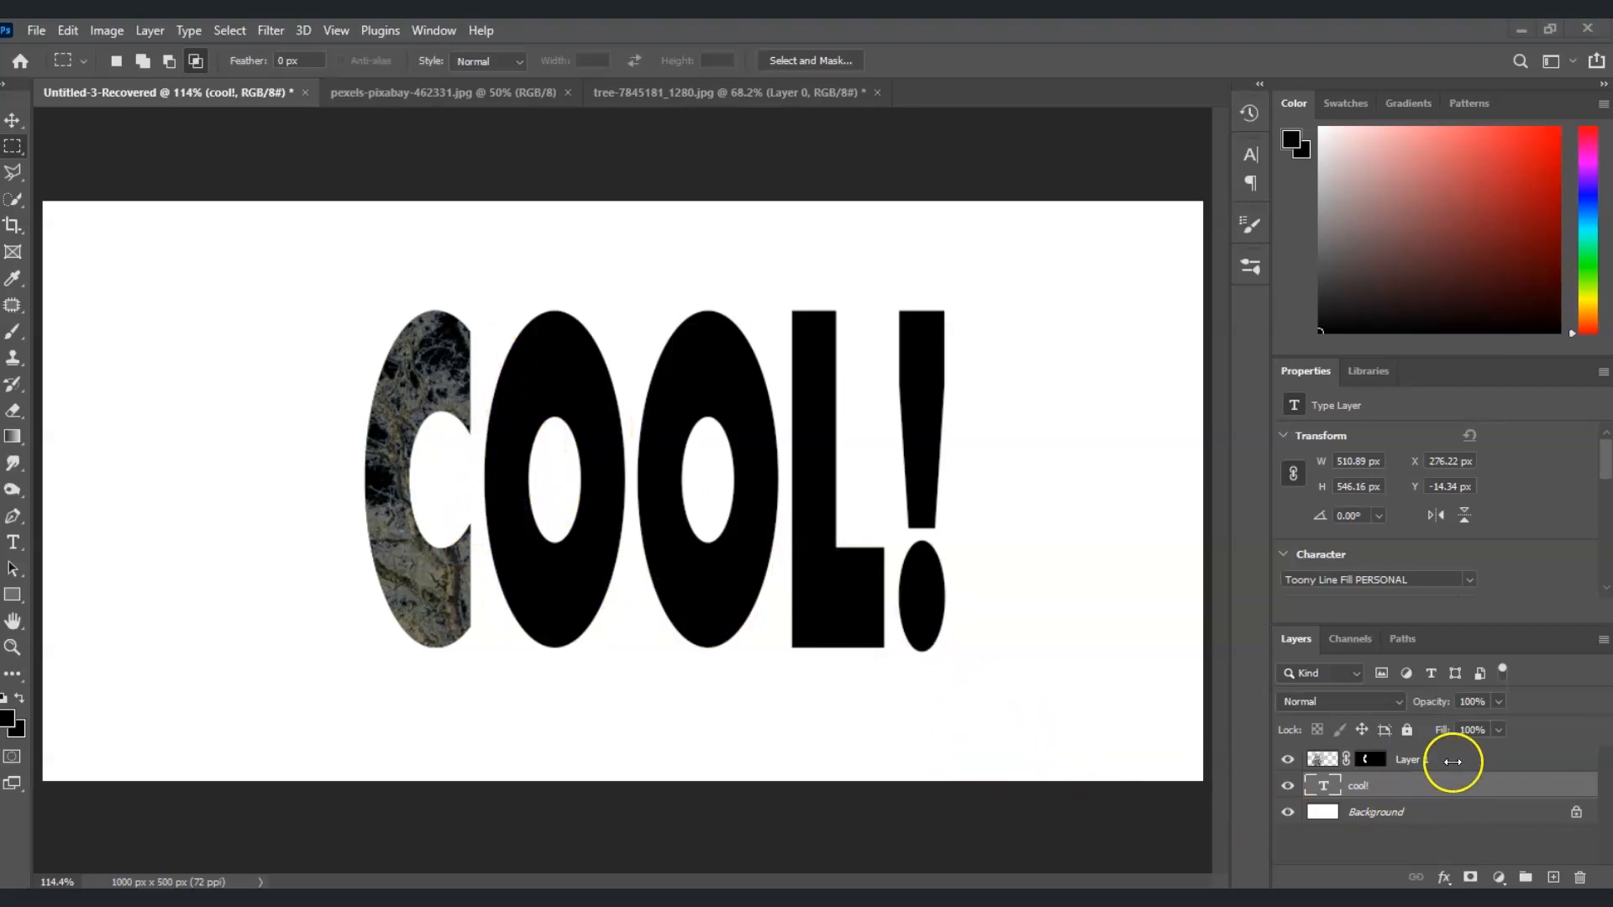
pyautogui.click(1417, 767)
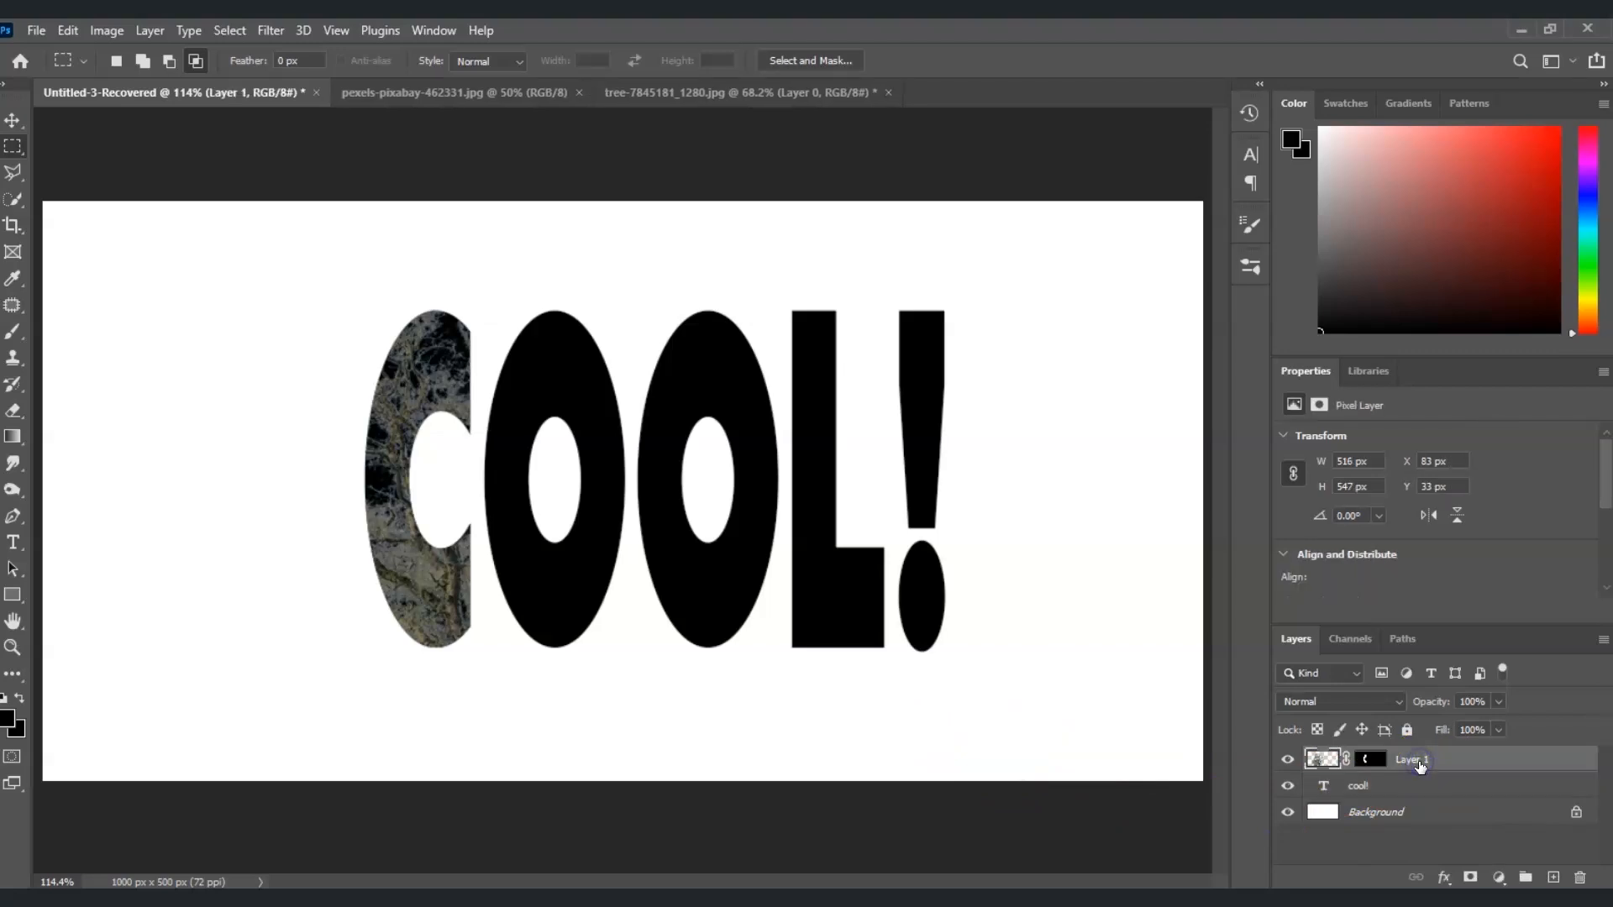
pyautogui.hotkey('ctrl', 'j')
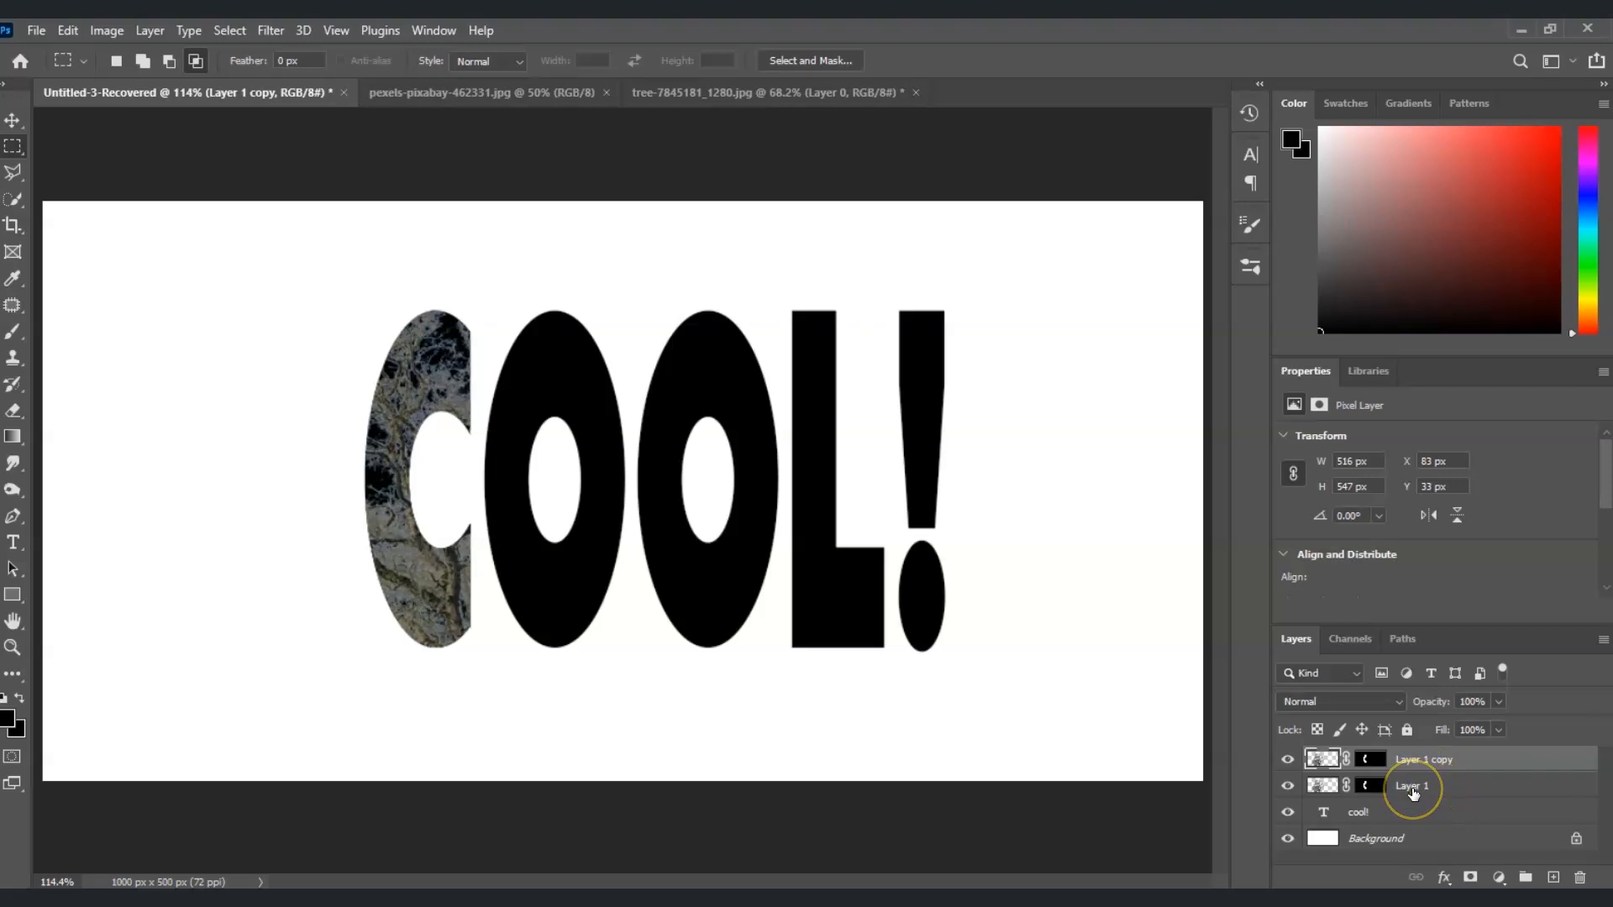
pyautogui.doubleClick(1412, 787)
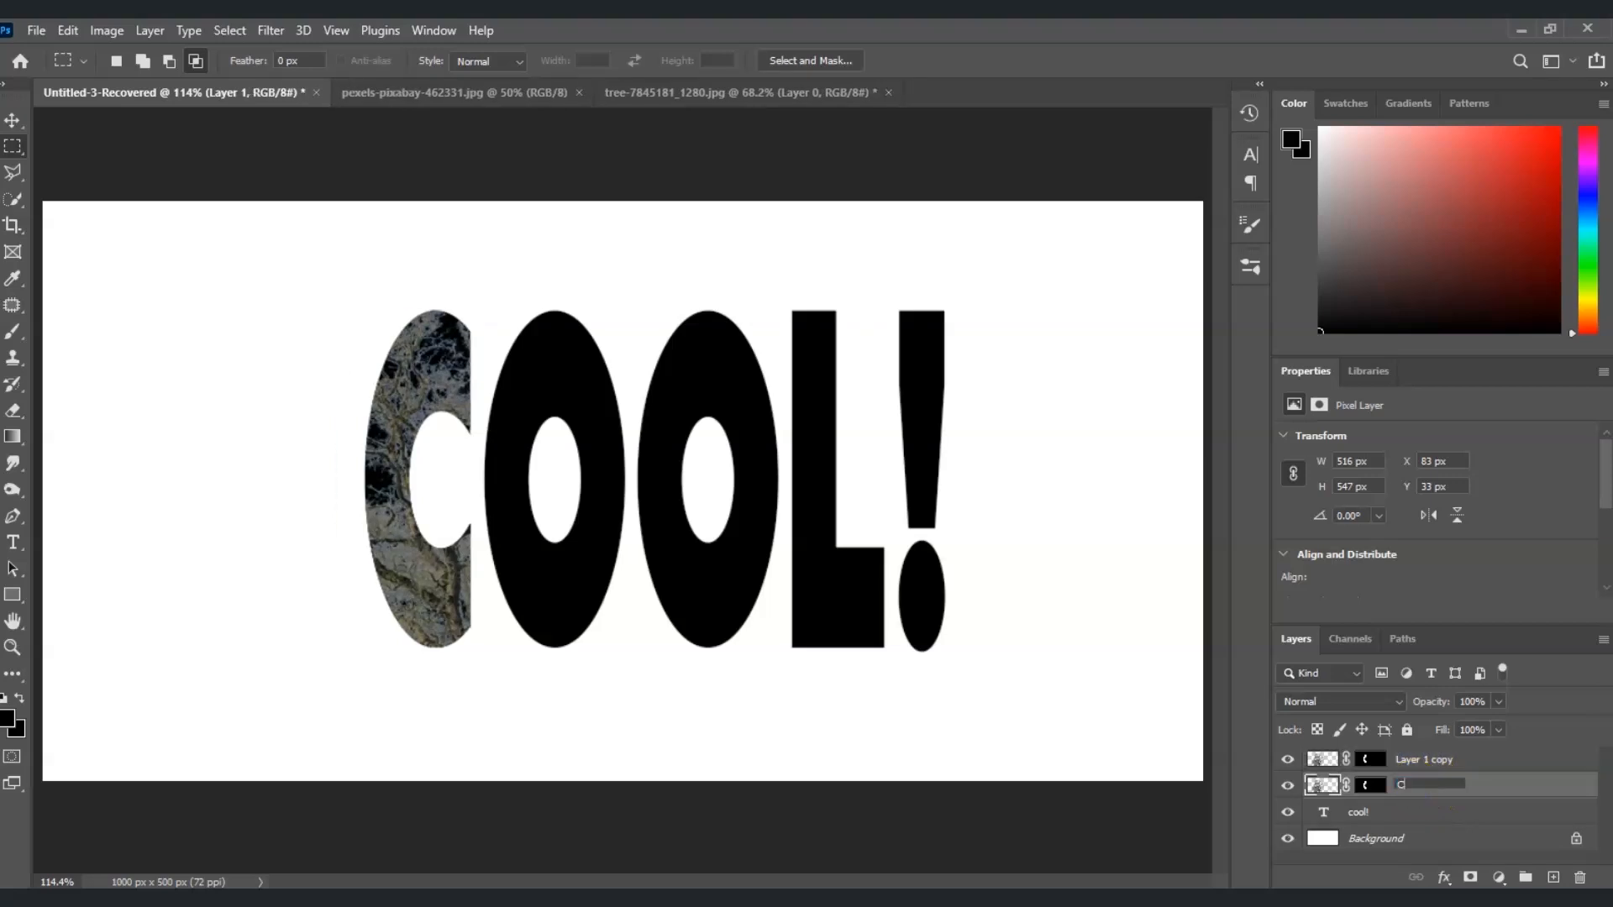
pyautogui.doubleClick(1422, 760)
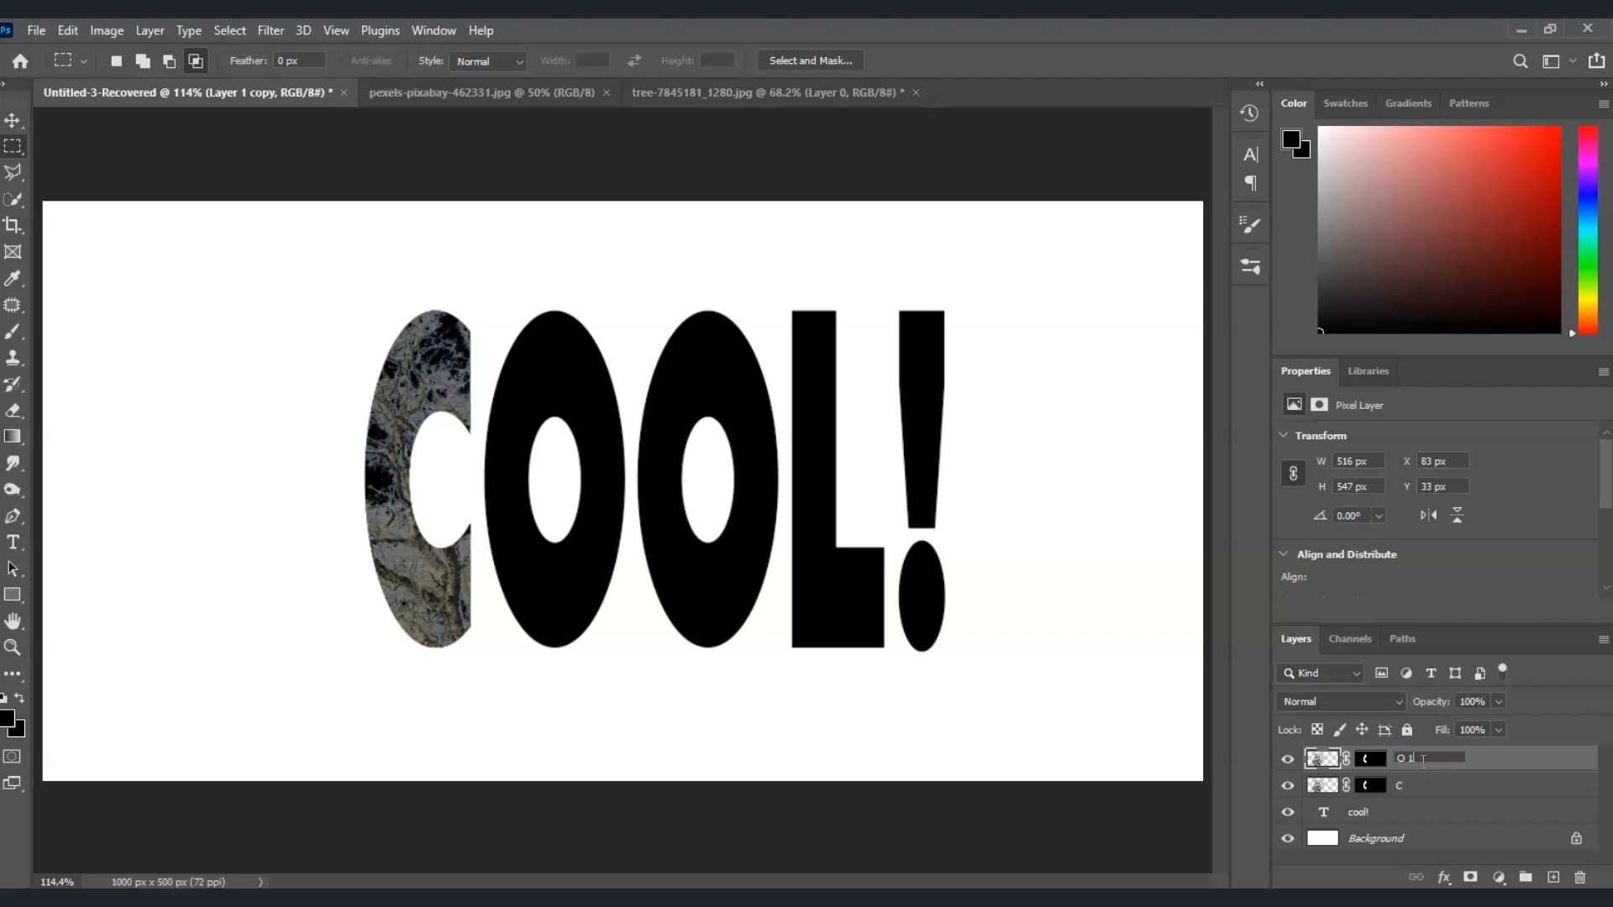
pyautogui.write('O 1')
pyautogui.click(1432, 777)
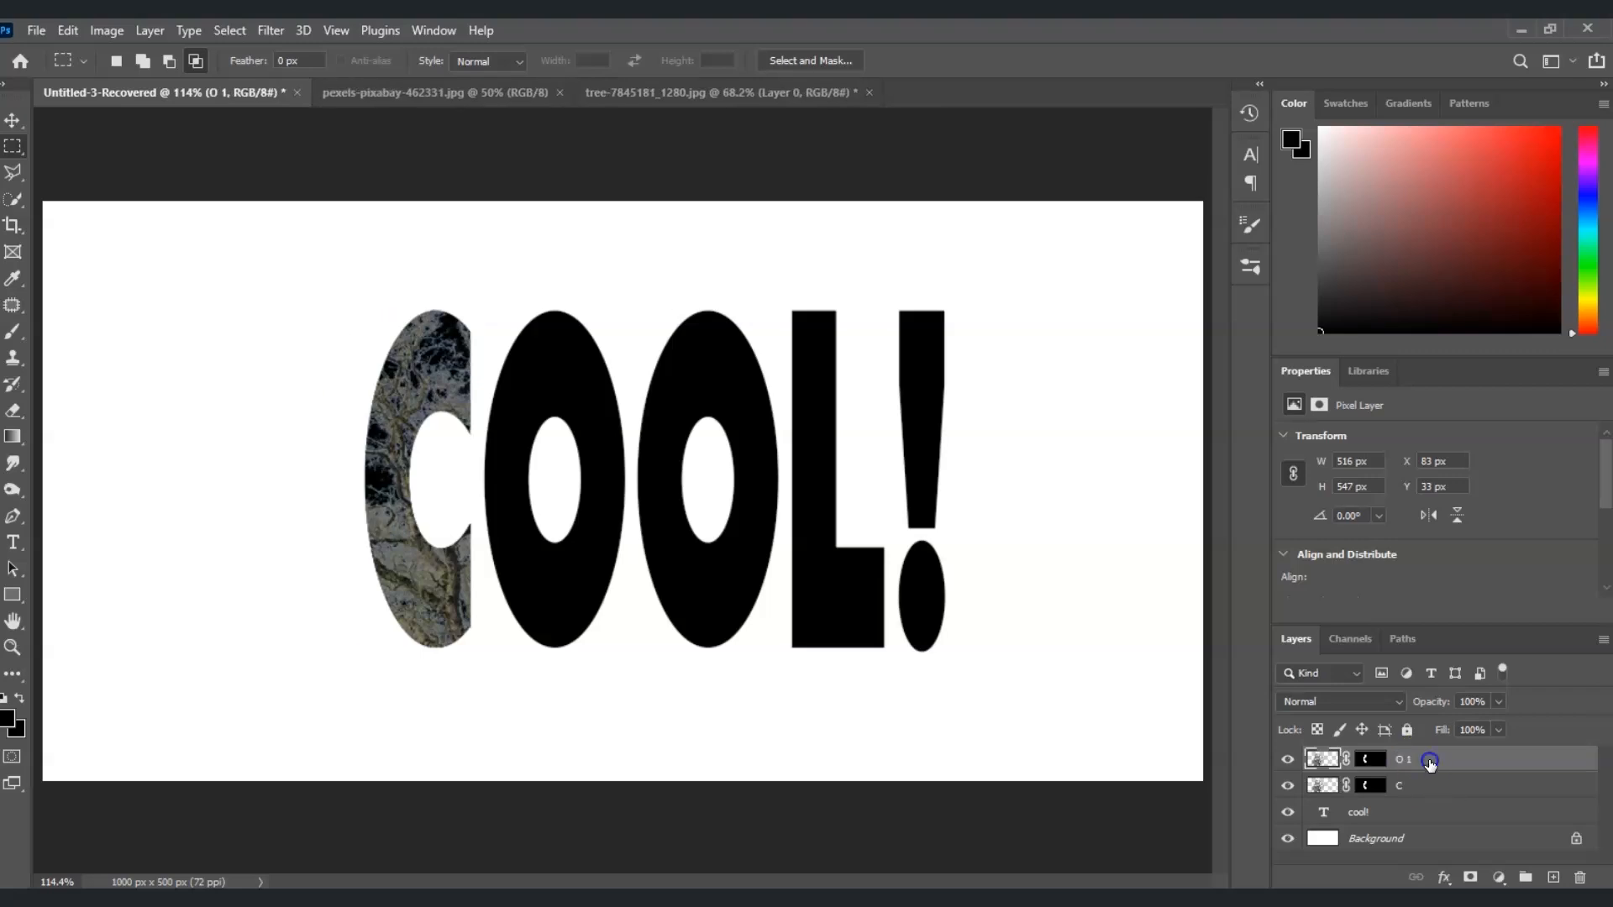
# Delete the layer mask of O 1 and move its tree over the first O, to about X 214 px, Y 45 px
pyautogui.click(1375, 764)
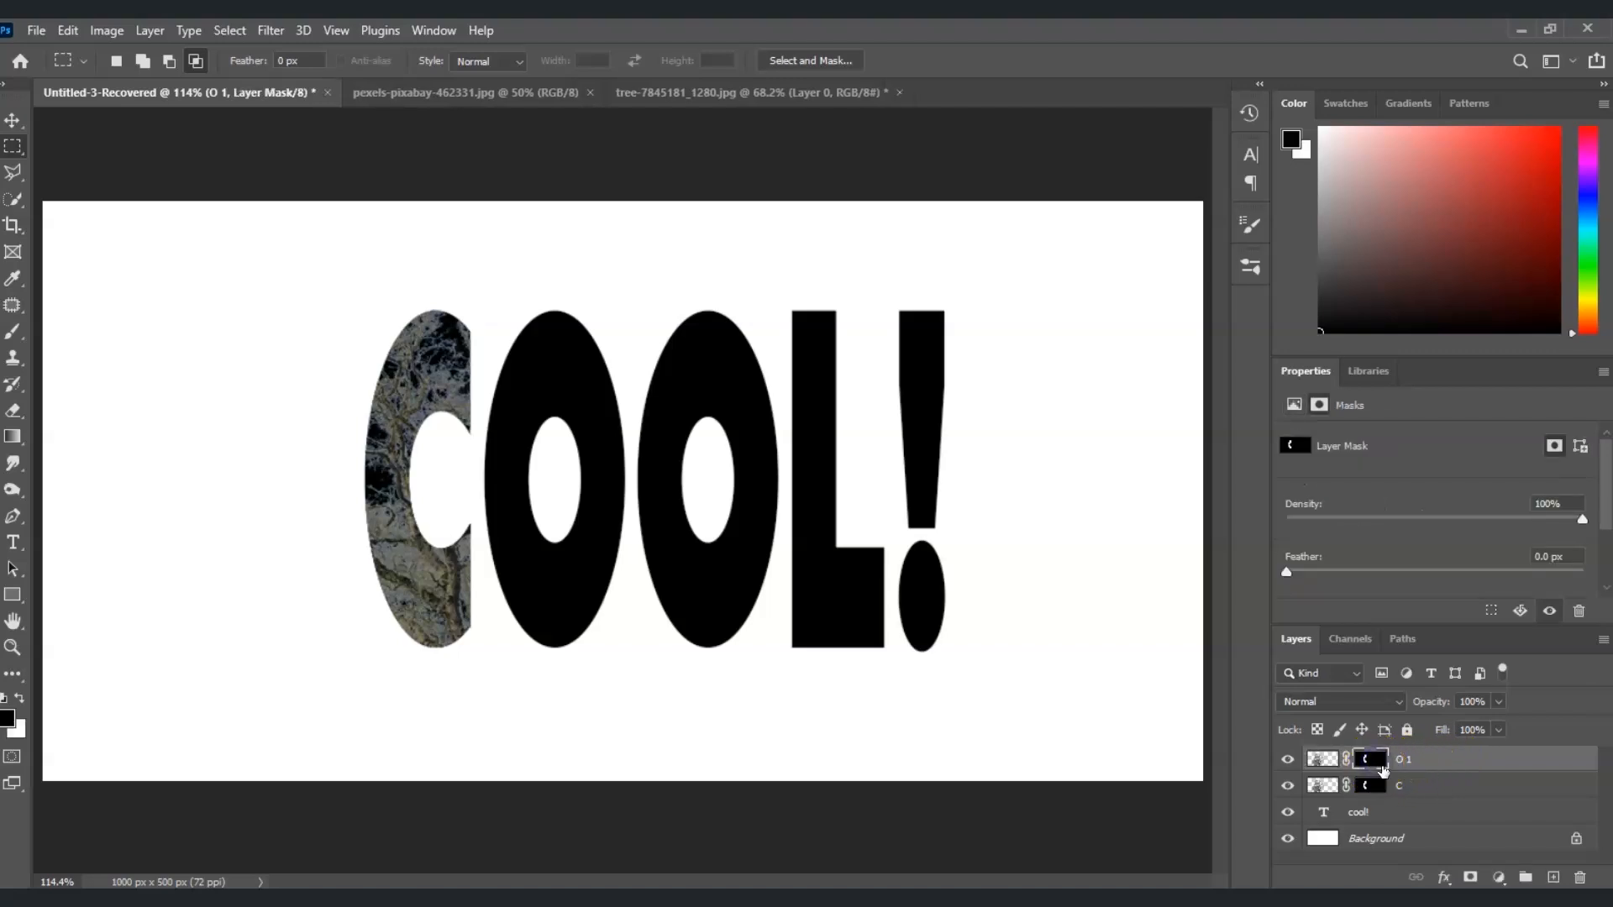
pyautogui.click(1376, 761)
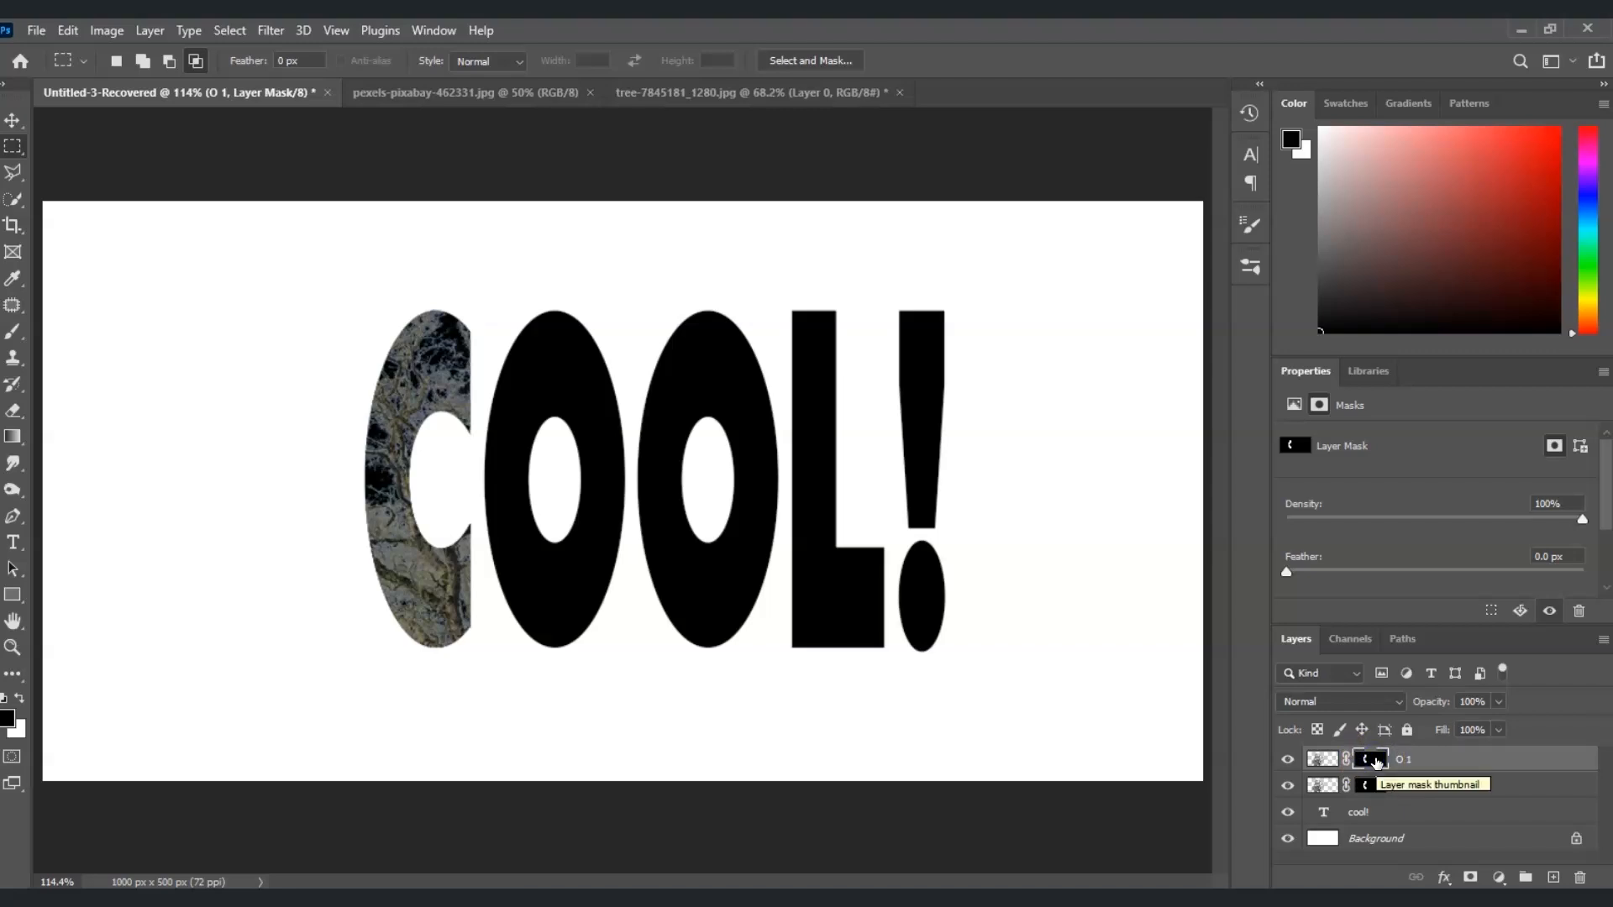
pyautogui.press('Delete')
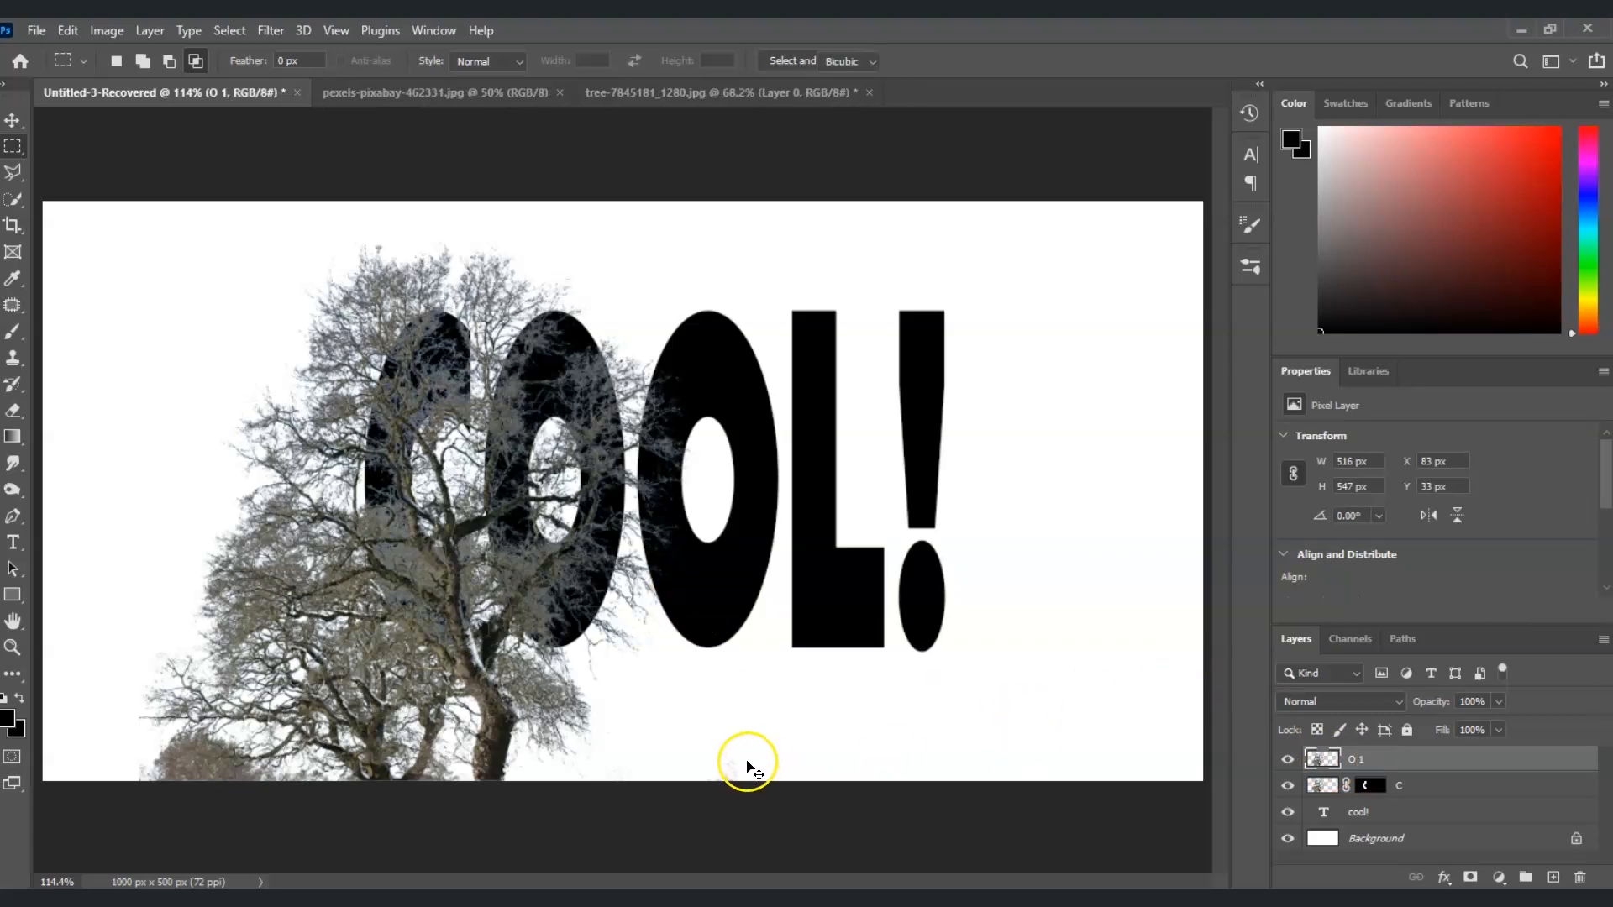
pyautogui.hotkey('ctrl', 't')
pyautogui.moveTo(370, 565); pyautogui.dragTo(530, 551)
pyautogui.press('Return')
# Load the text as a selection, intersect it with a rectangular marquee around the first O, and add it to layer O 1 as a mask
pyautogui.press('m')
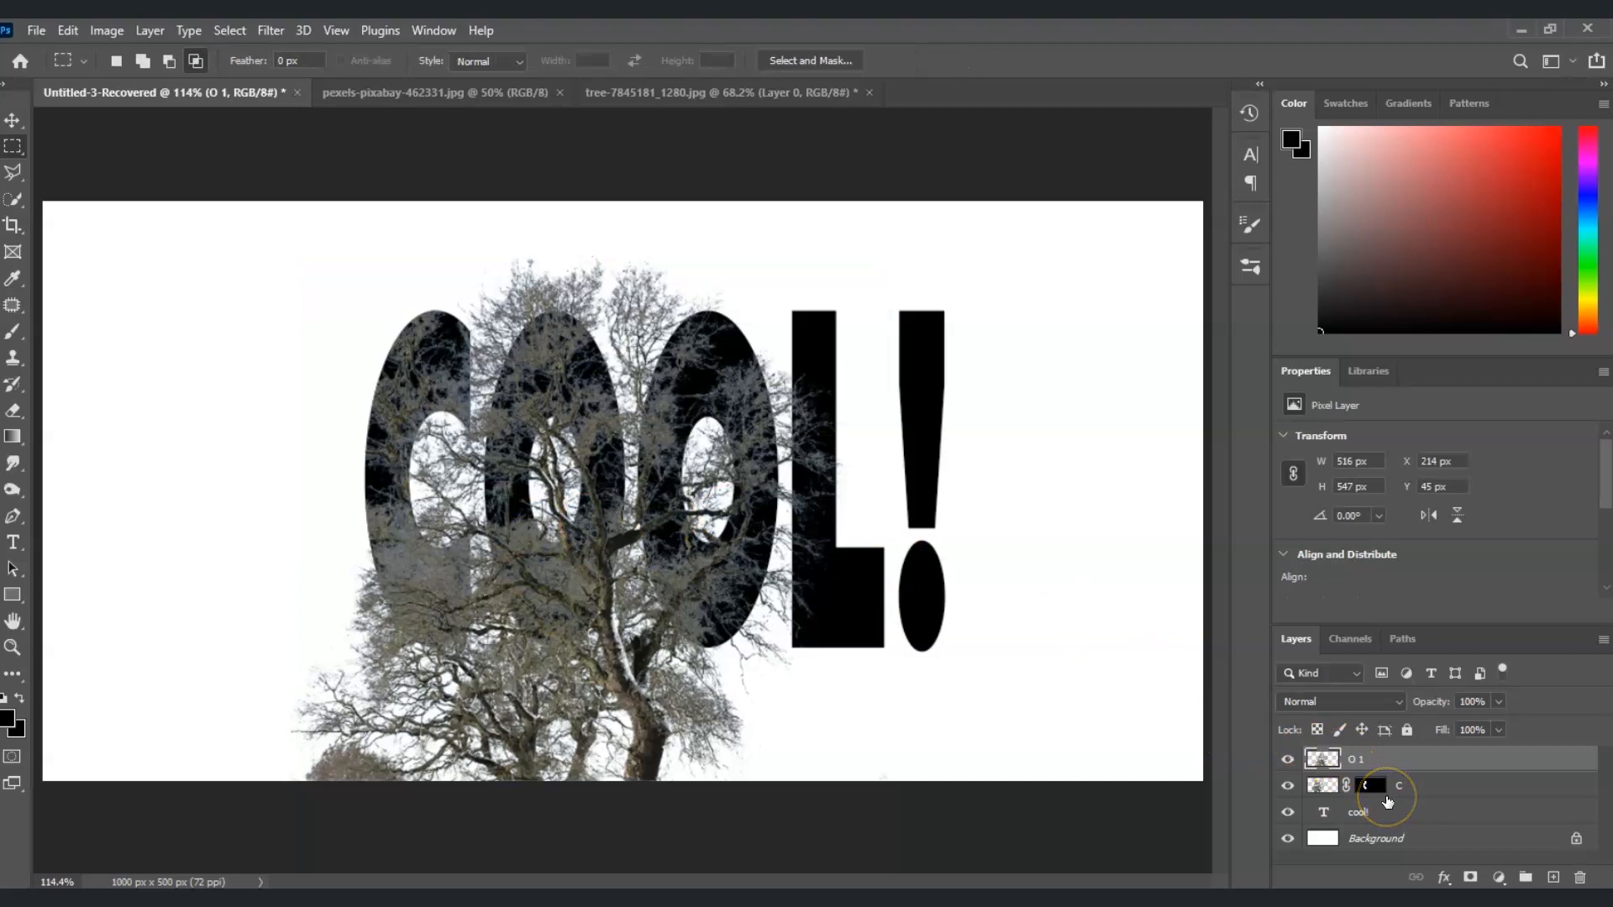
pyautogui.moveTo(1387, 802); pyautogui.dragTo(1325, 821)
pyautogui.keyDown('ctrl'); pyautogui.click(1325, 822); pyautogui.keyUp('ctrl')
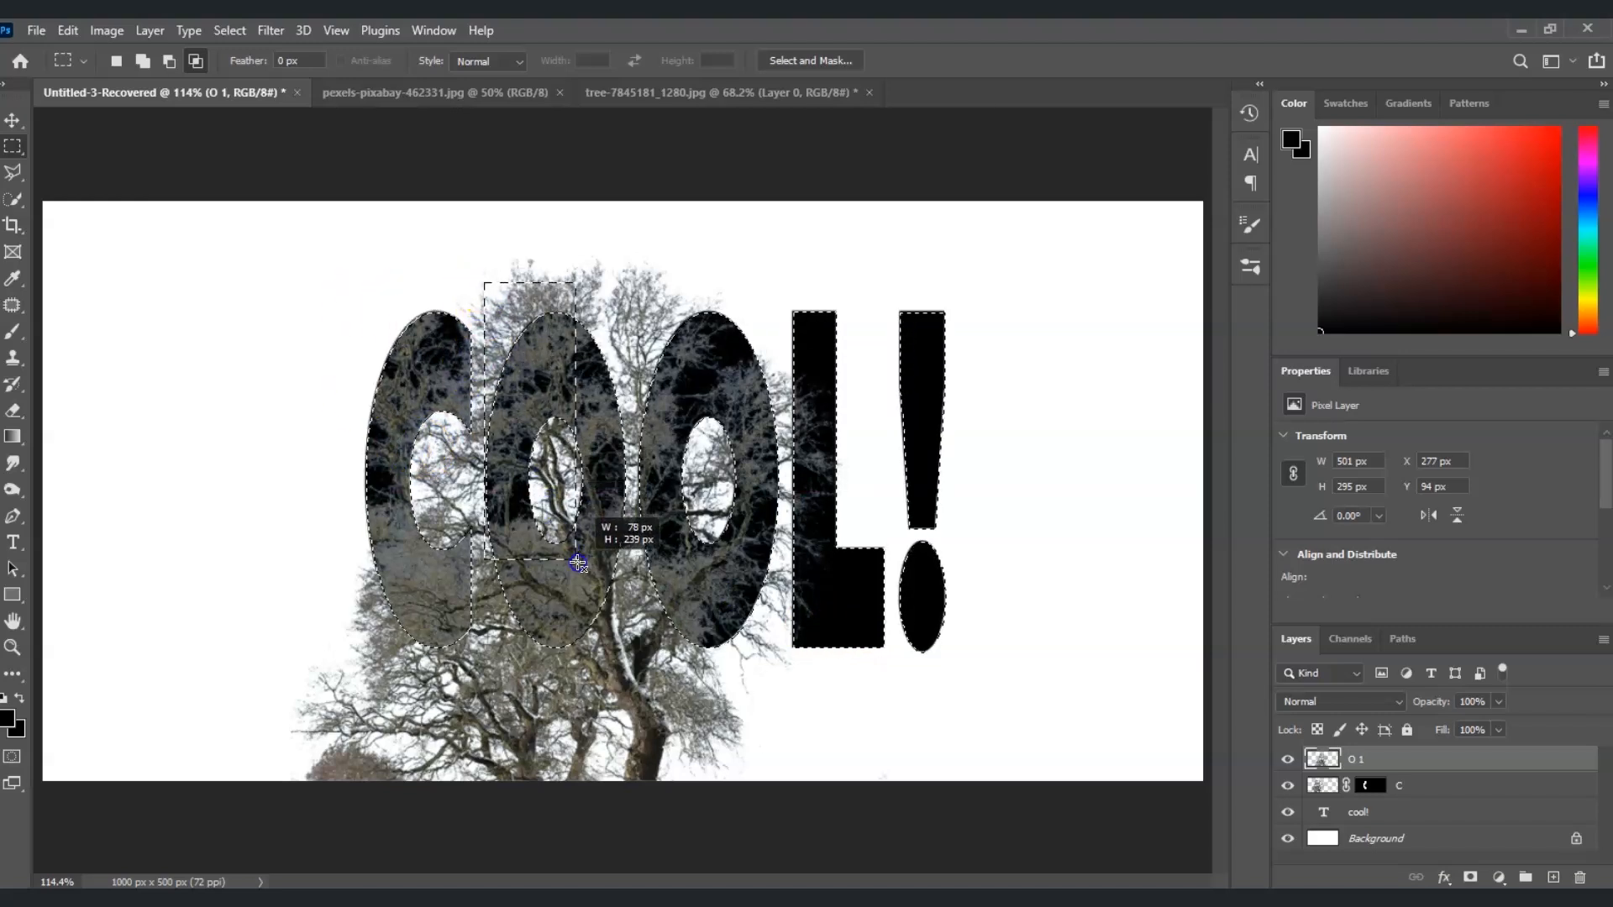
pyautogui.moveTo(621, 622); pyautogui.dragTo(632, 682)
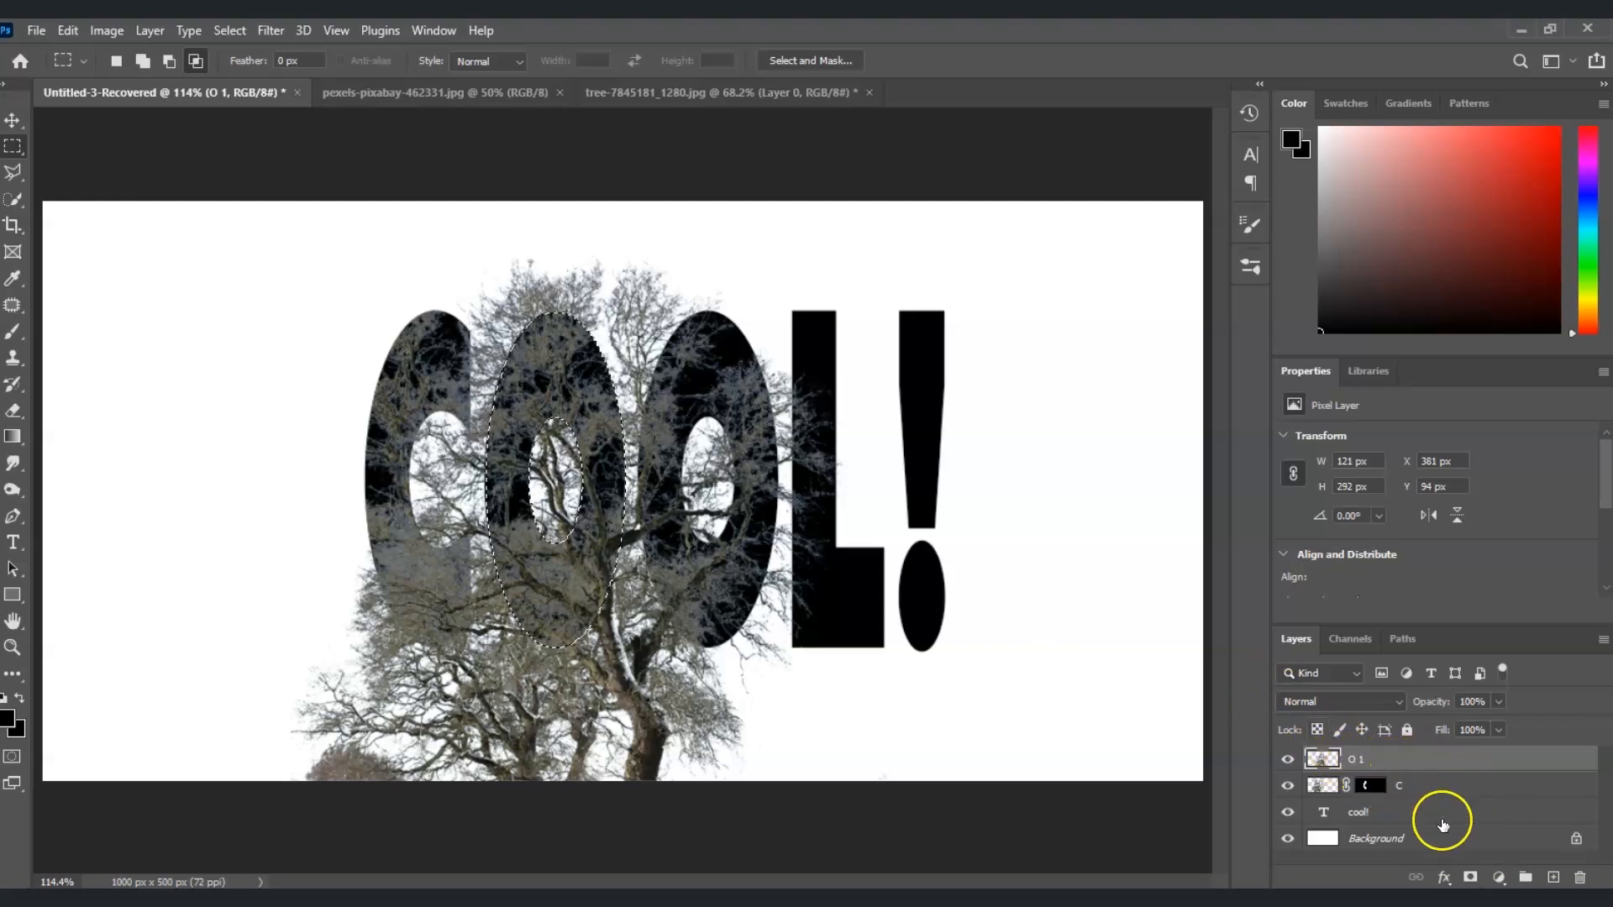
pyautogui.click(1468, 880)
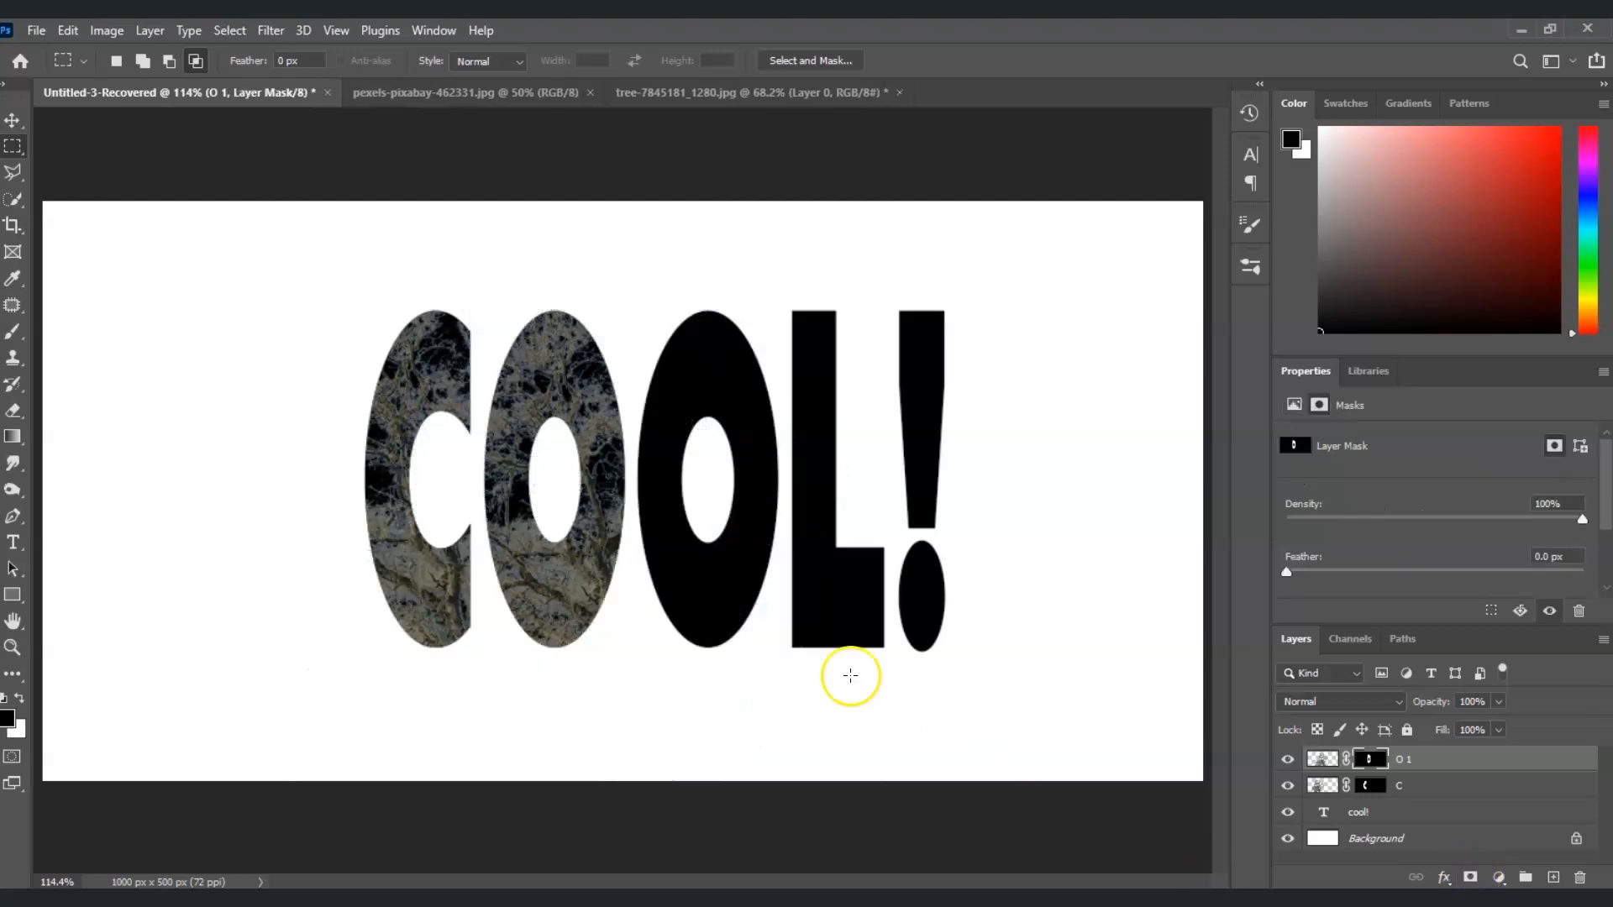
# Duplicate the masked O 1 layer and rename the copy "O 2"
pyautogui.click(1438, 764)
pyautogui.hotkey('ctrl', 'j')
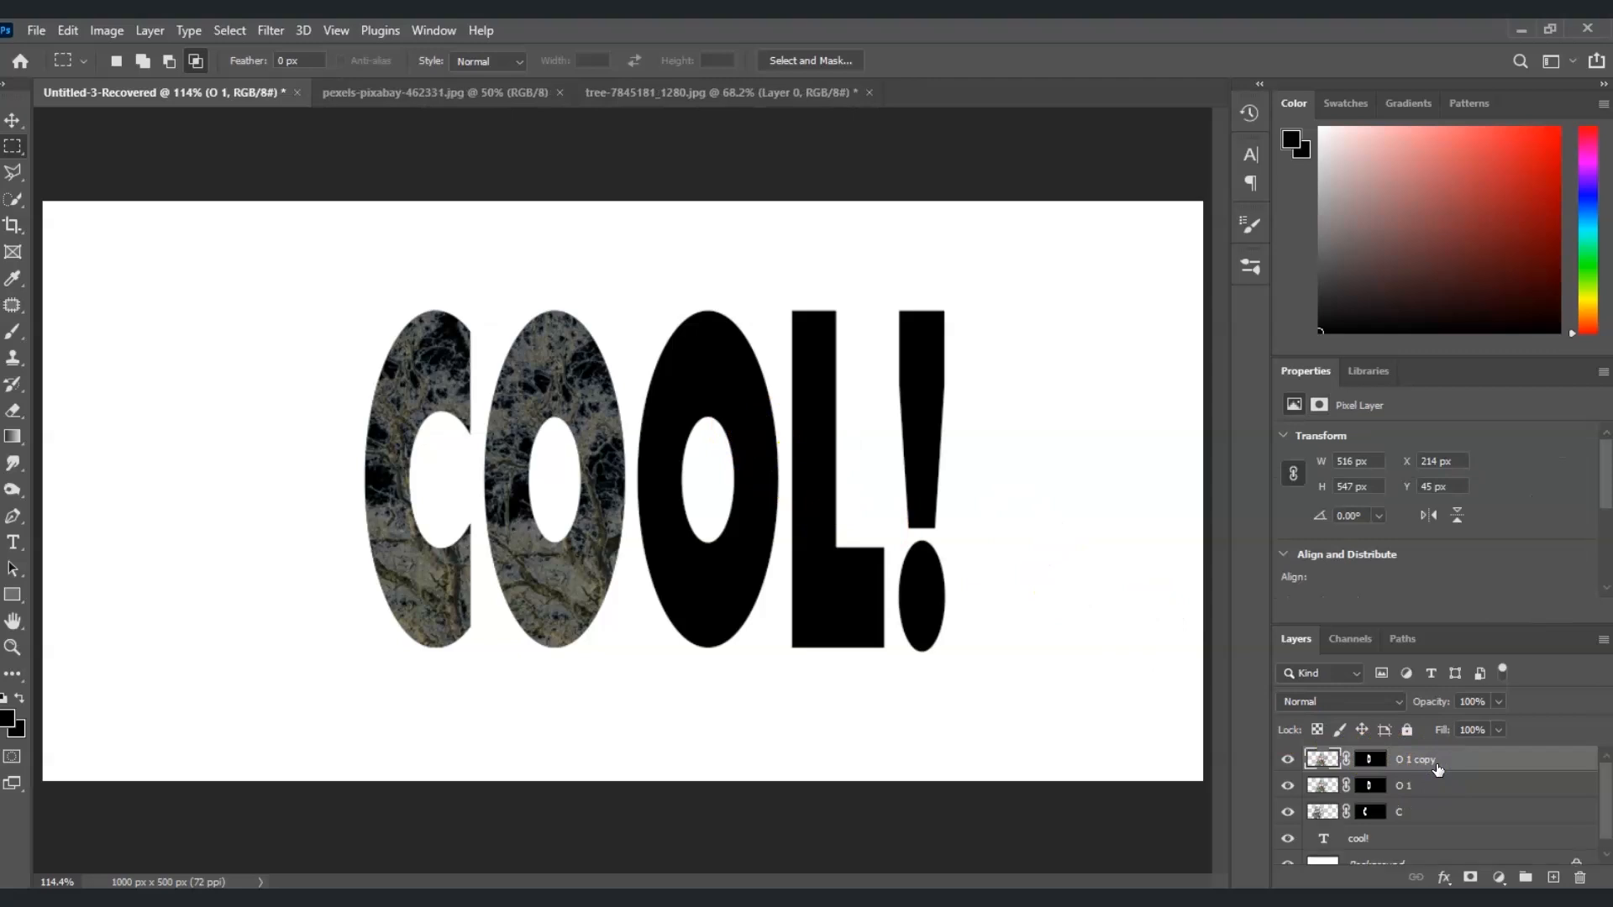
pyautogui.doubleClick(1420, 758)
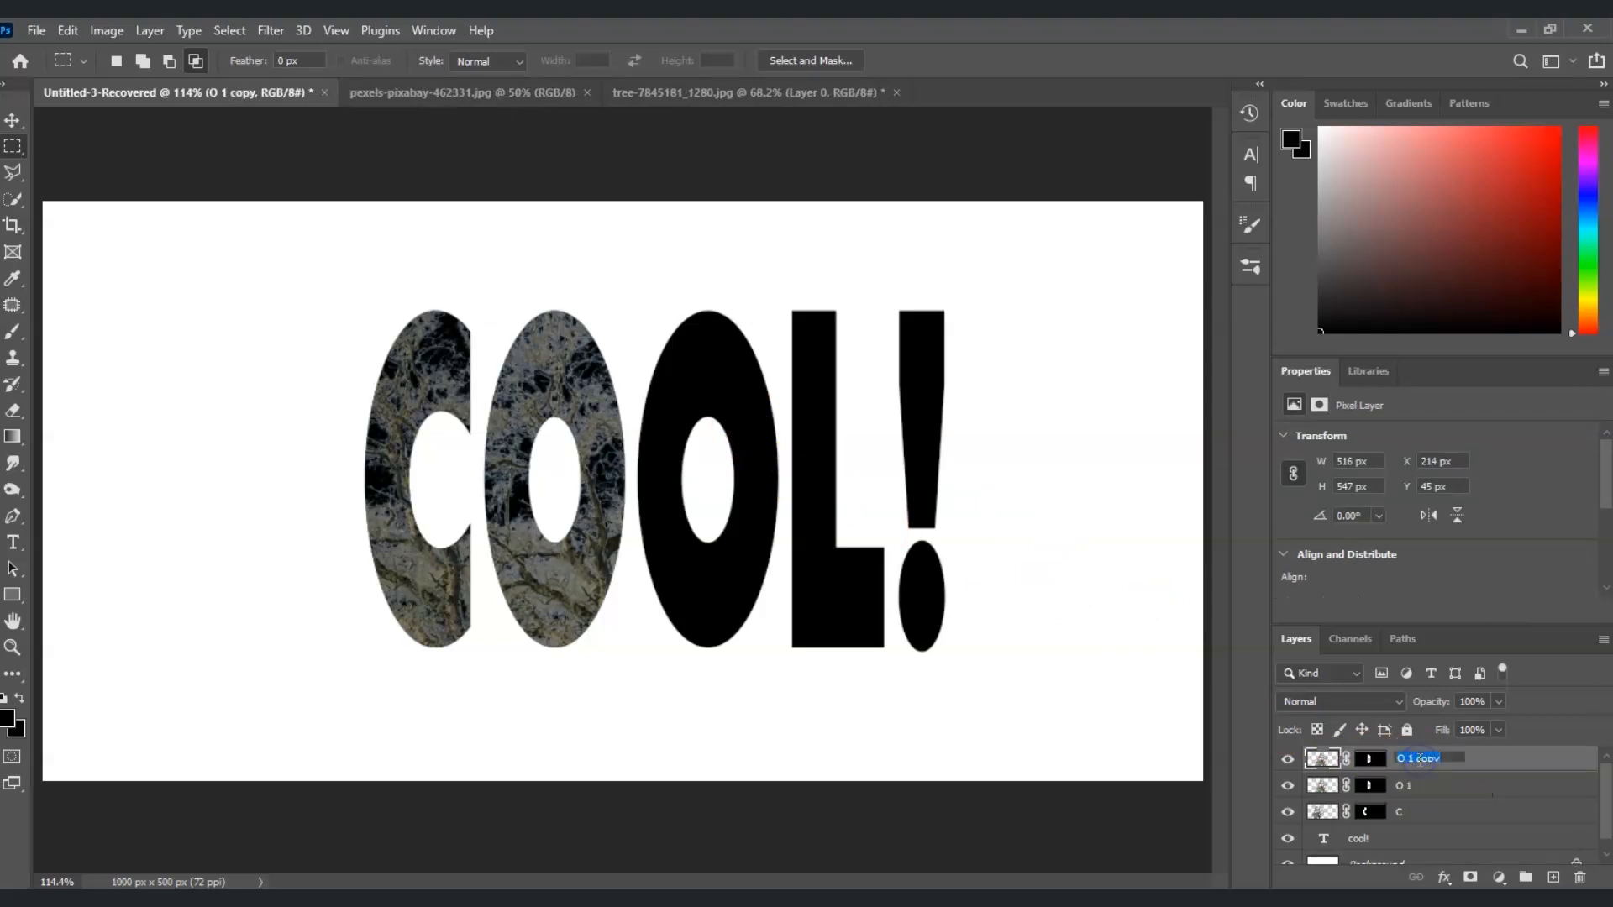
pyautogui.press('BackSpace')
pyautogui.press('Return')
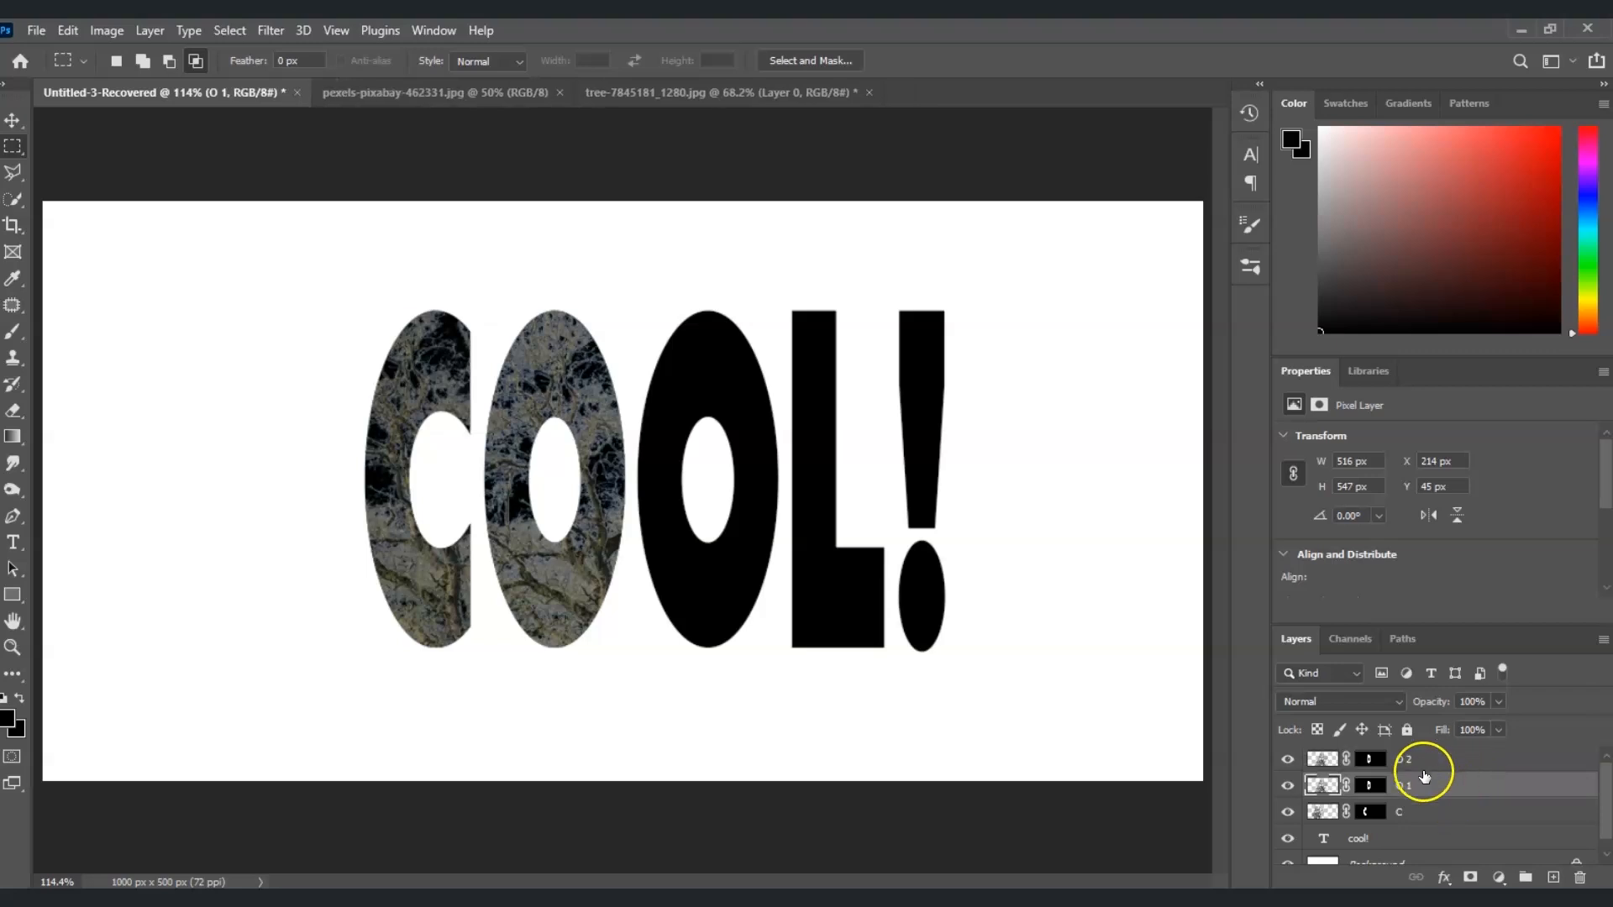
# Delete the layer mask of O 2 and move its tree over the second O, to about X 341 px, Y 94 px
pyautogui.click(1371, 760)
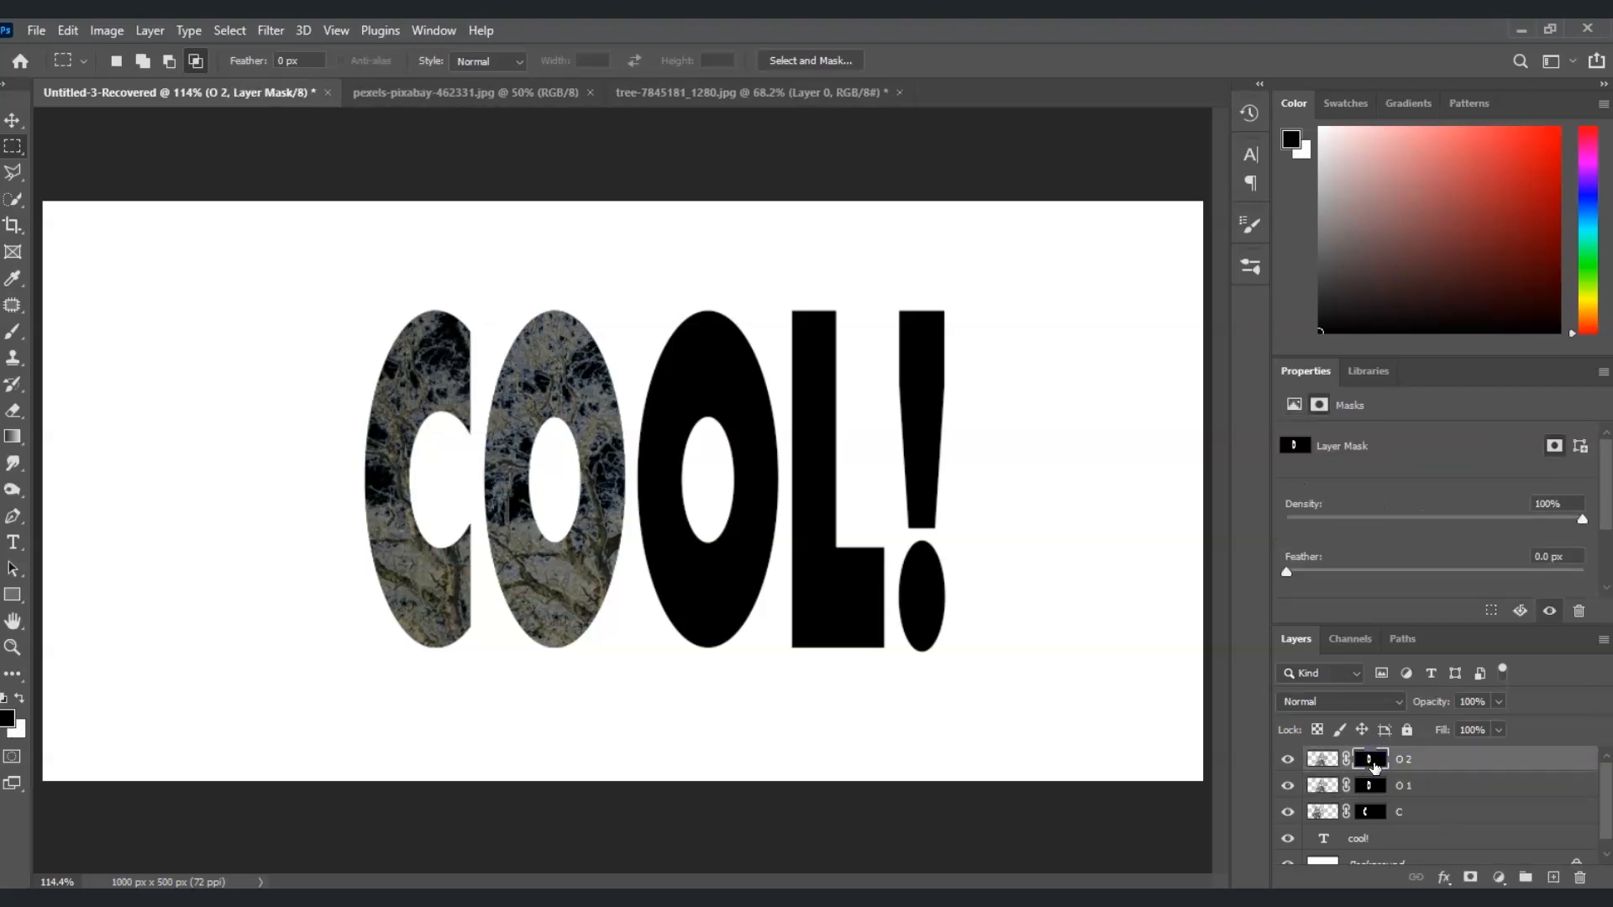
pyautogui.moveTo(1371, 761); pyautogui.dragTo(1344, 794)
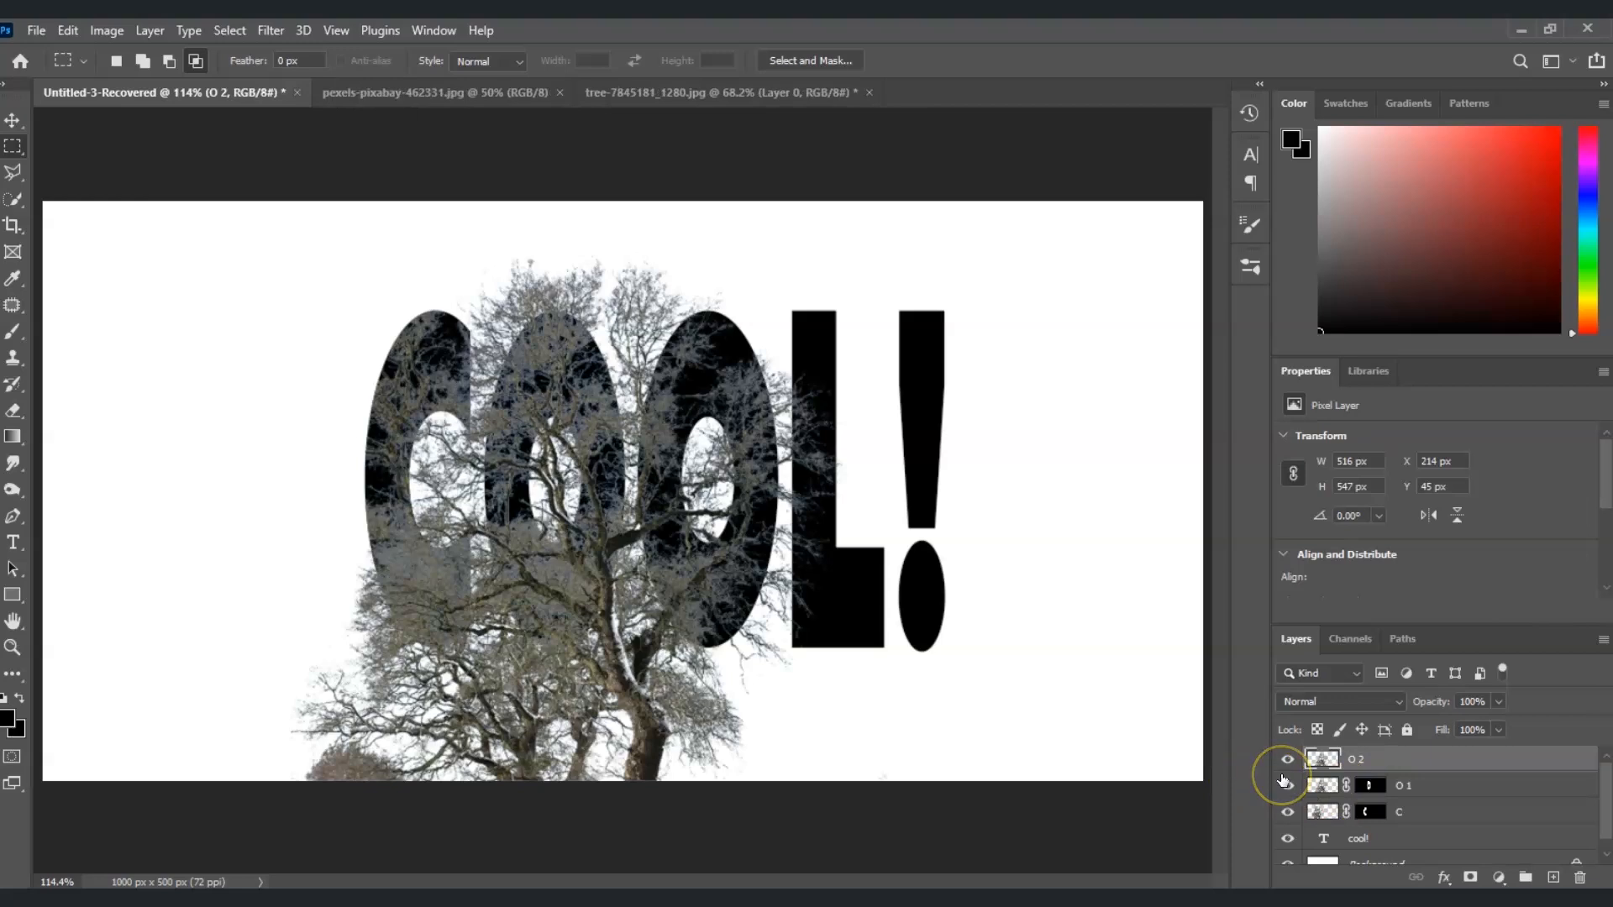
pyautogui.hotkey('ctrl', 't')
pyautogui.moveTo(599, 629); pyautogui.dragTo(744, 679)
pyautogui.press('Return')
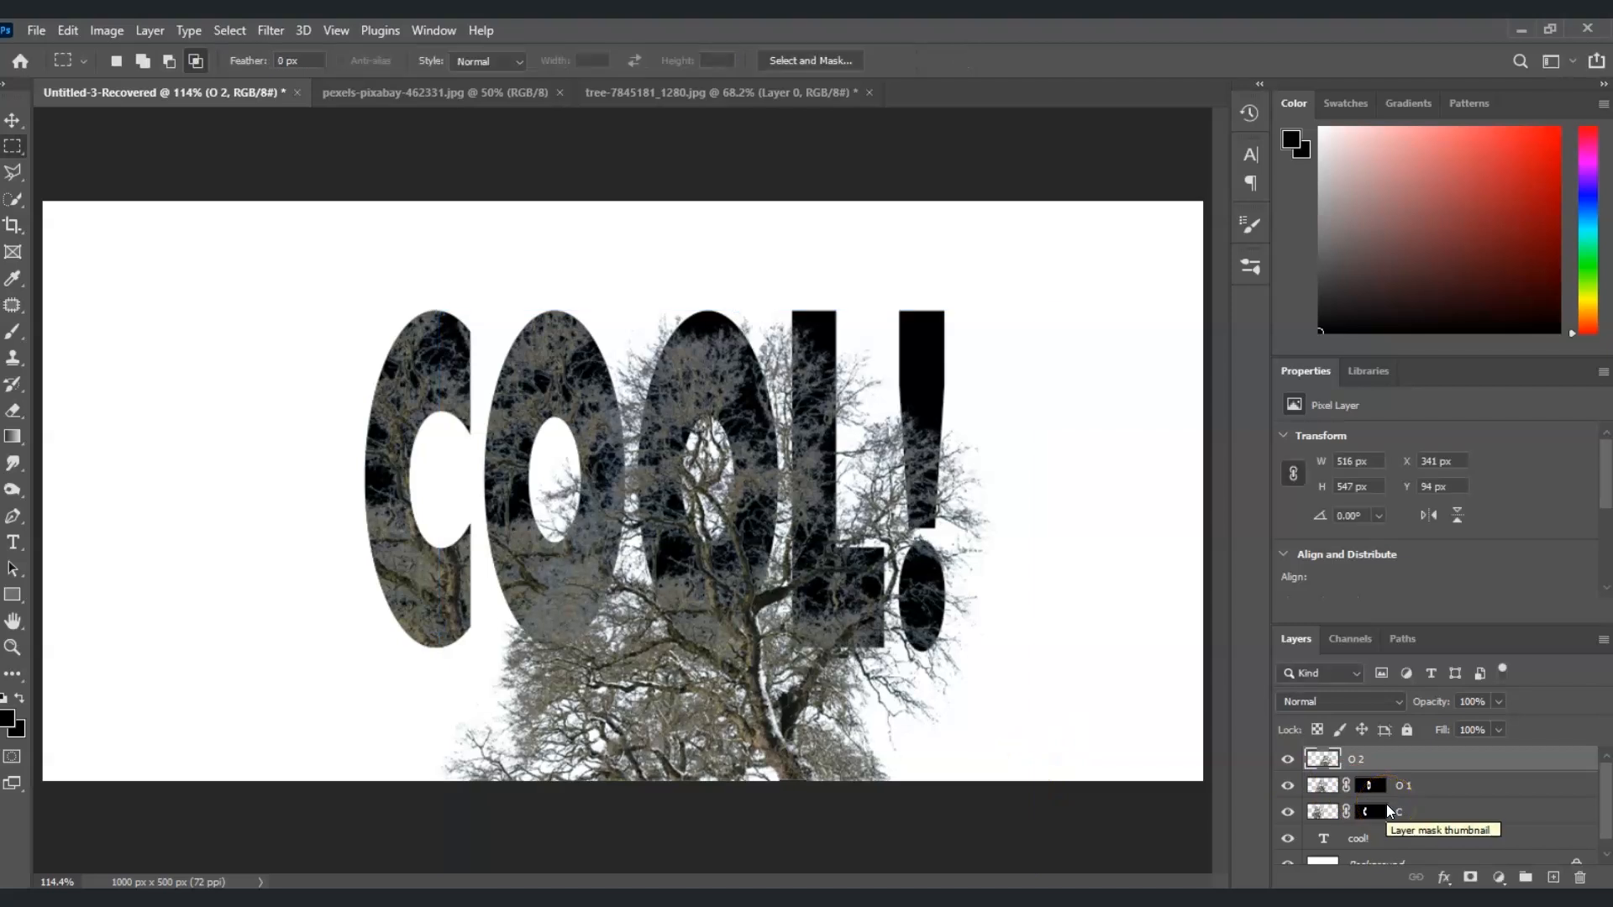
# Load the text selection, limit it to the second O with a rectangular marquee, and mask layer O 2 with it
pyautogui.keyDown('ctrl'); pyautogui.click(1326, 839); pyautogui.keyUp('ctrl')
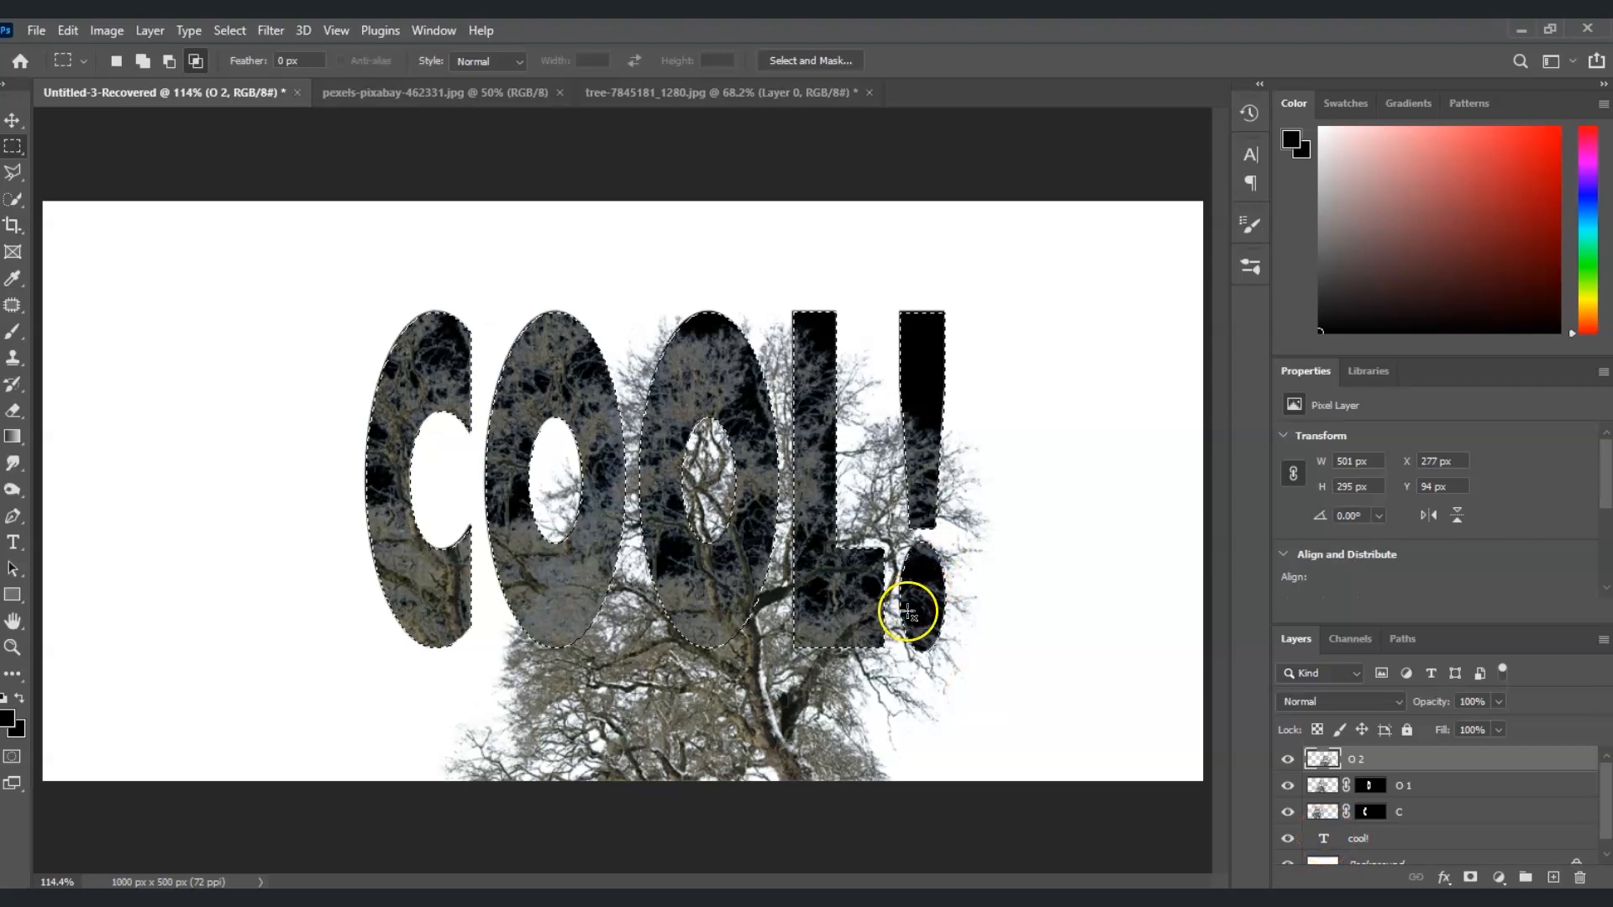
pyautogui.moveTo(633, 267); pyautogui.dragTo(773, 671)
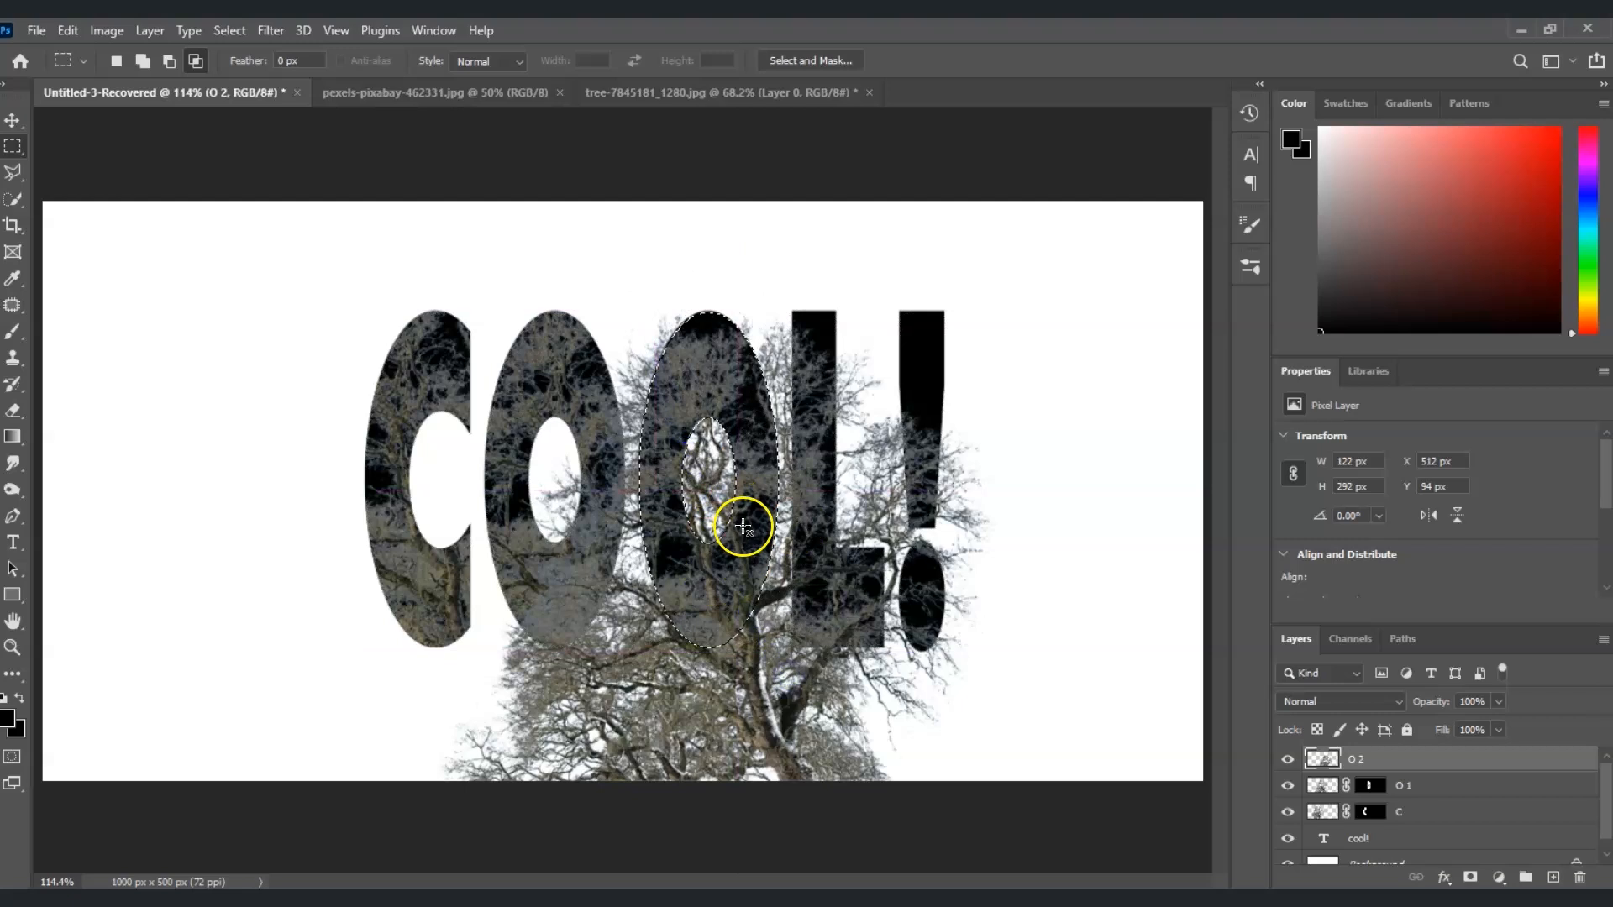
pyautogui.click(1471, 877)
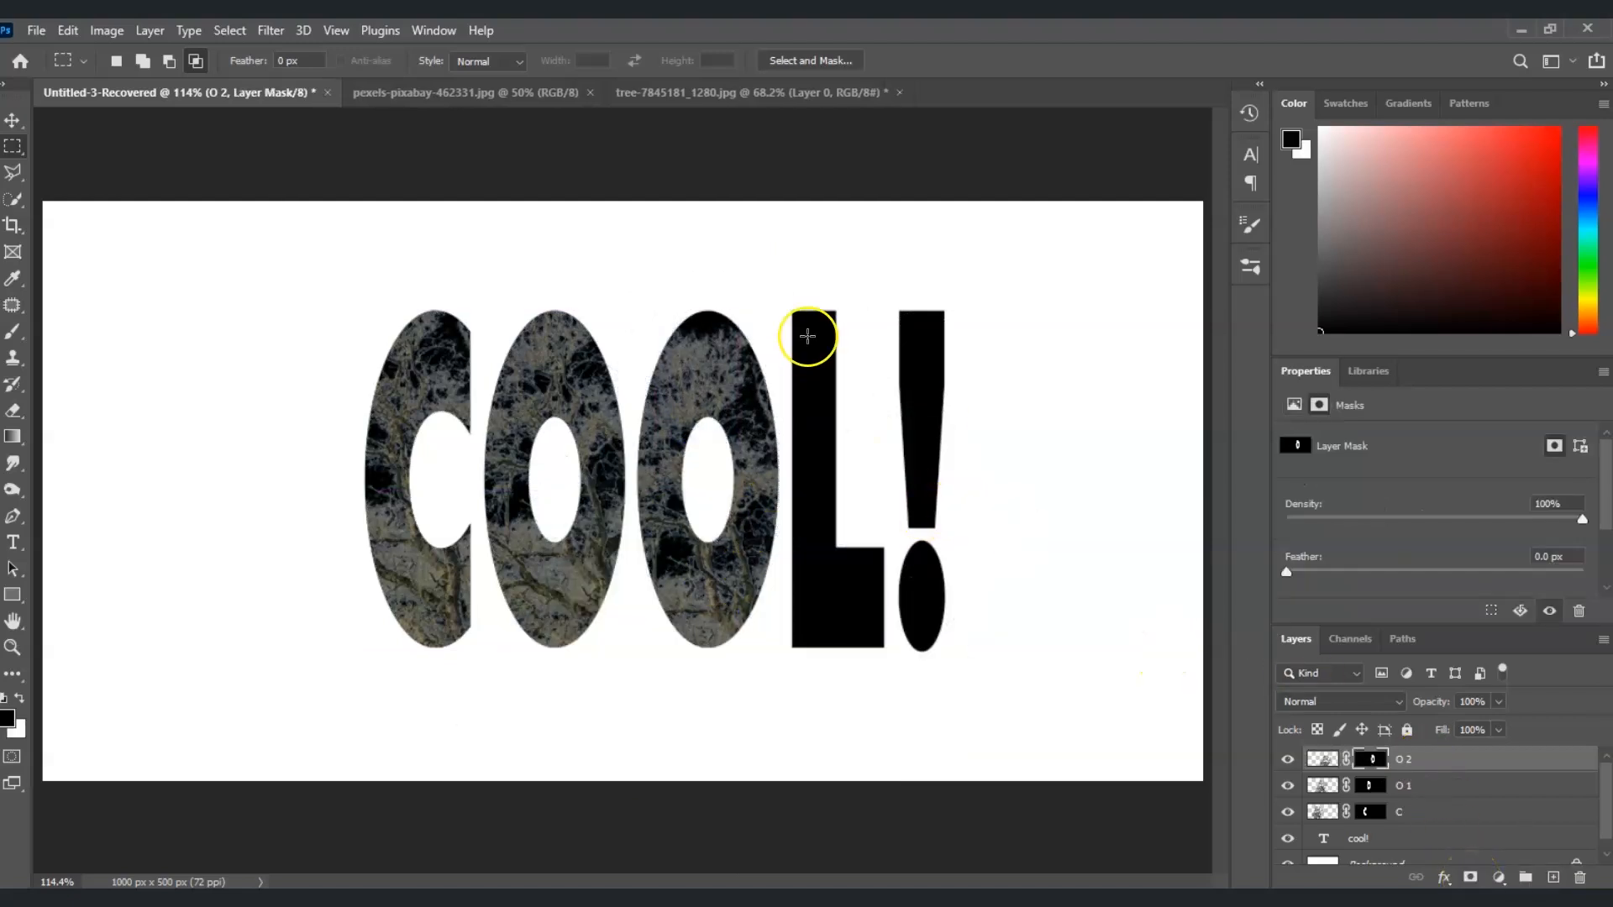
# Duplicate layer O 2 and delete the layer mask from the copy
pyautogui.click(1442, 759)
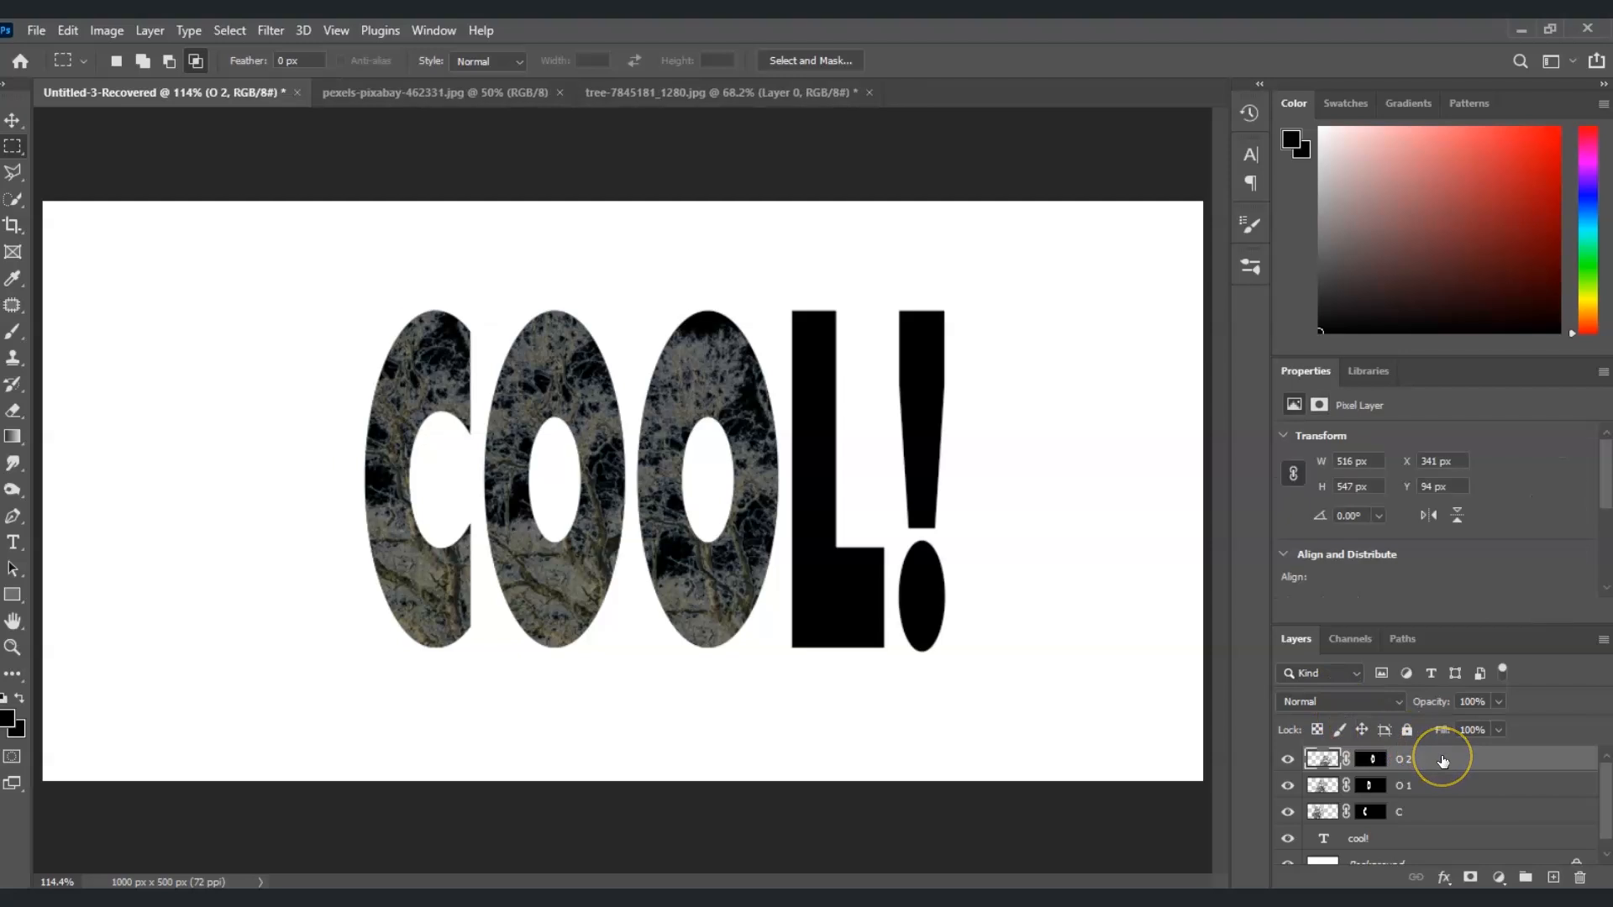
pyautogui.hotkey('ctrl', 'j')
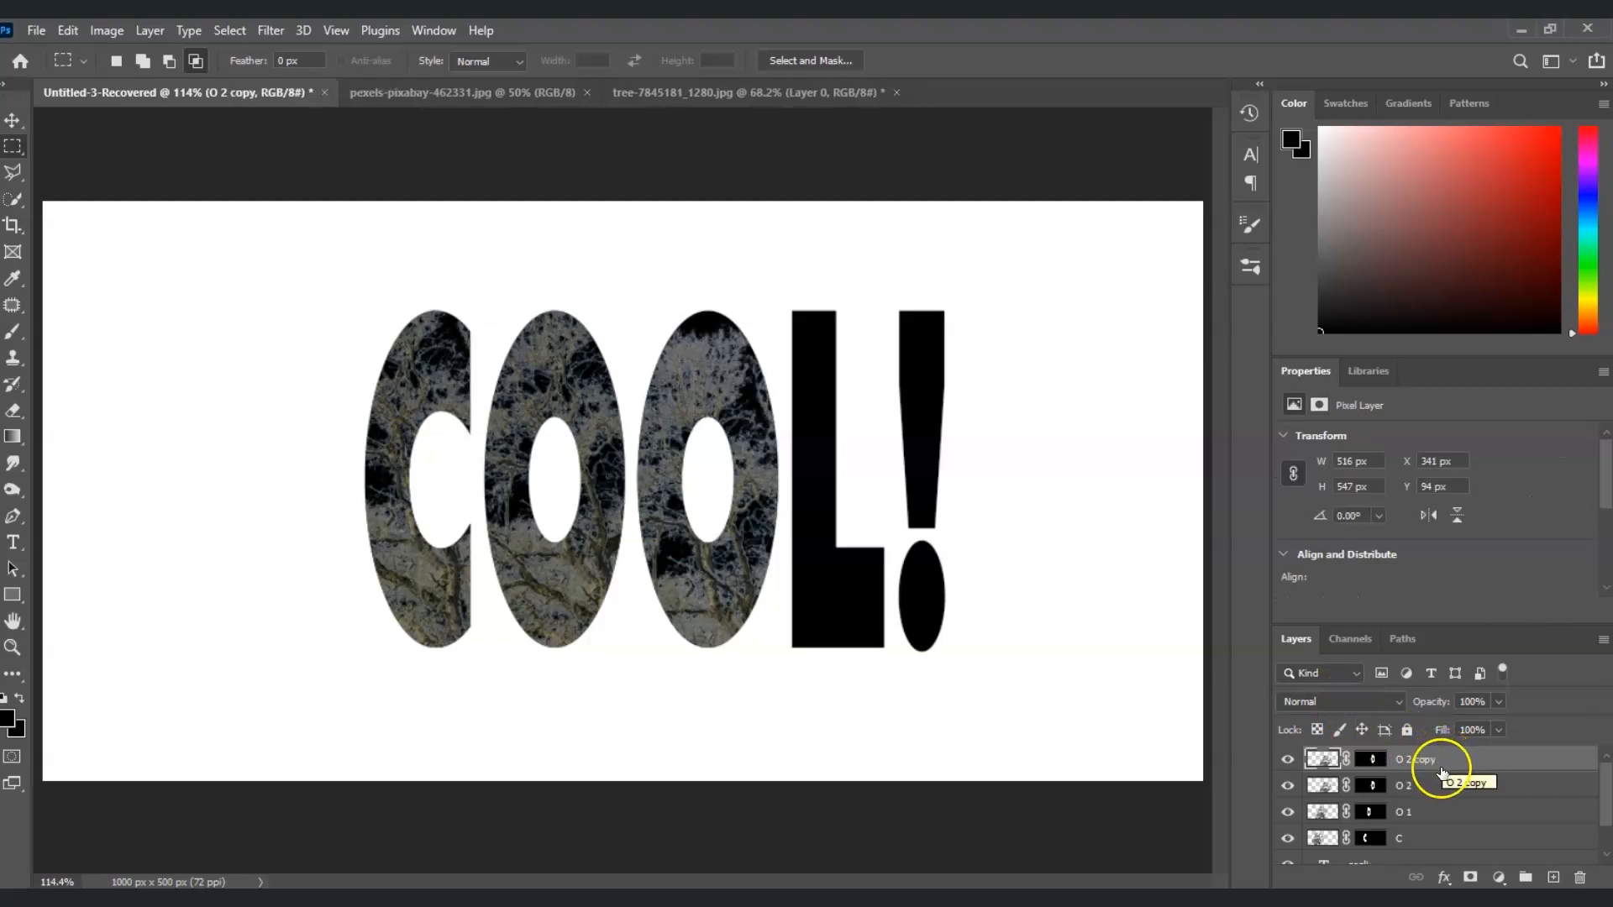
pyautogui.click(1373, 760)
pyautogui.press('Delete')
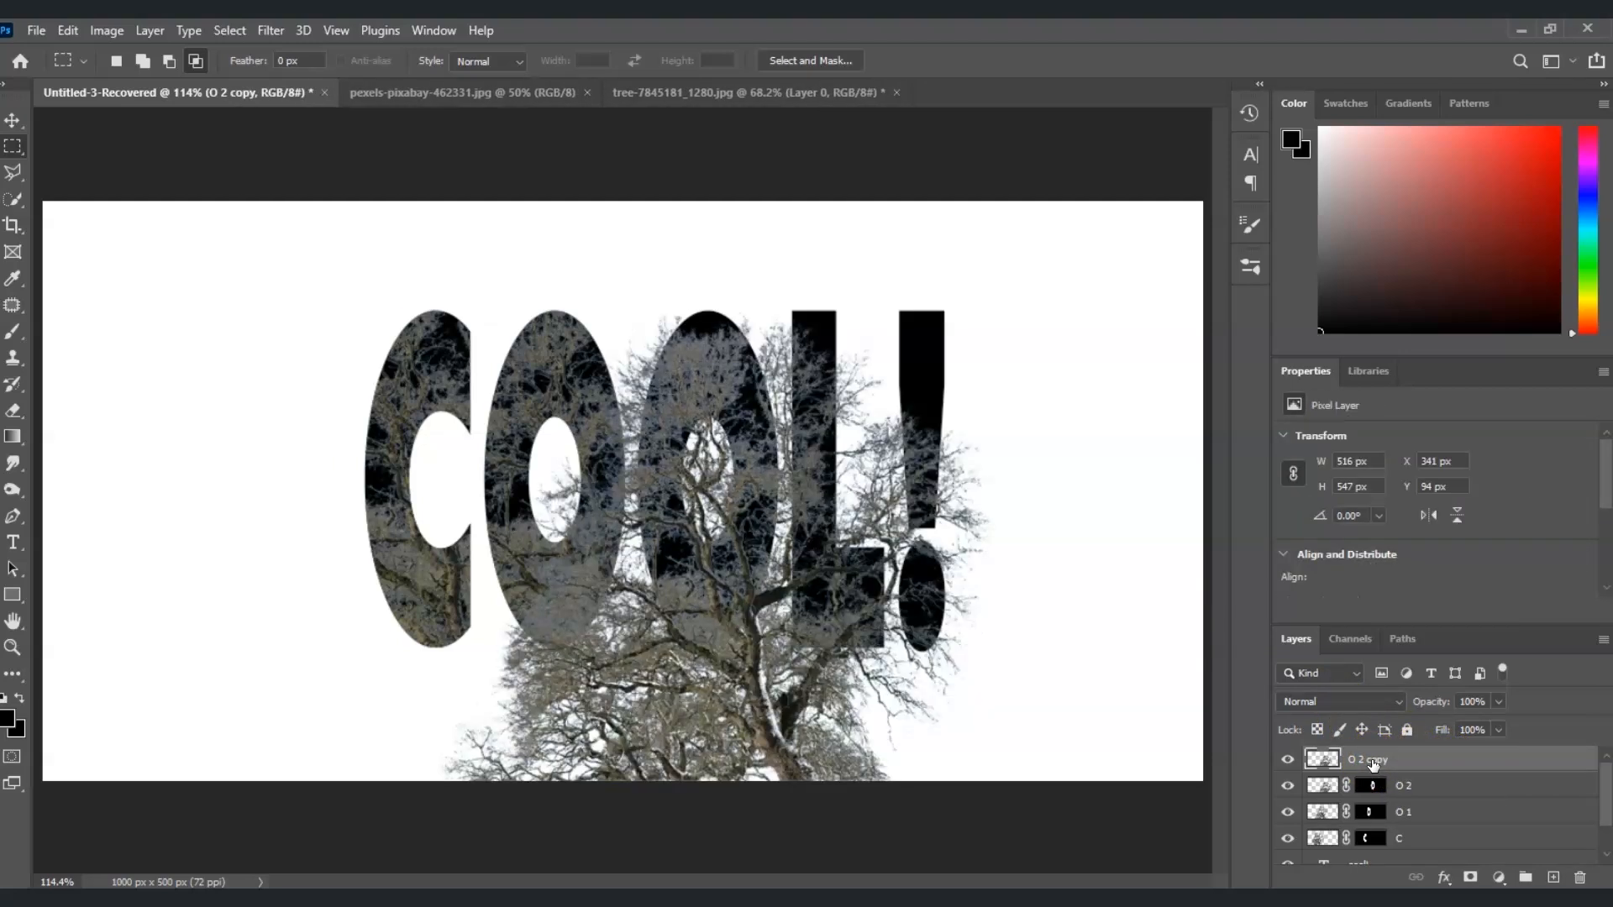
# Load the text selection, limit it to the L and the exclamation mark, and add it as a mask to the O 2 copy layer
pyautogui.scroll(-1, 1417, 805)
pyautogui.keyDown('ctrl'); pyautogui.click(1326, 840); pyautogui.keyUp('ctrl')
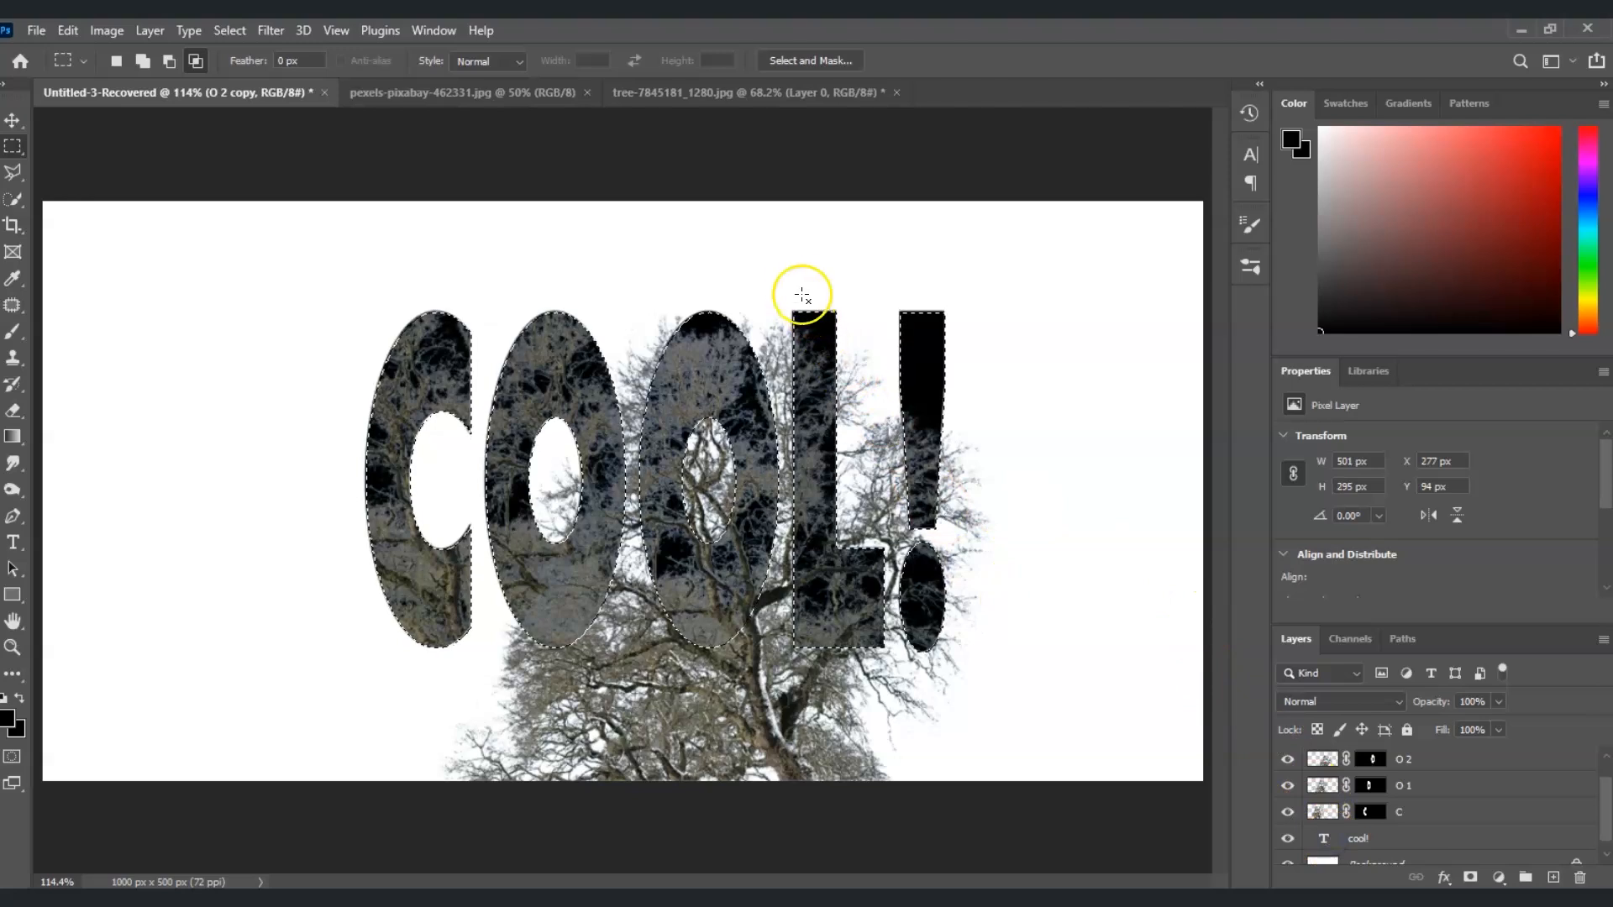
pyautogui.moveTo(782, 260); pyautogui.dragTo(1052, 709)
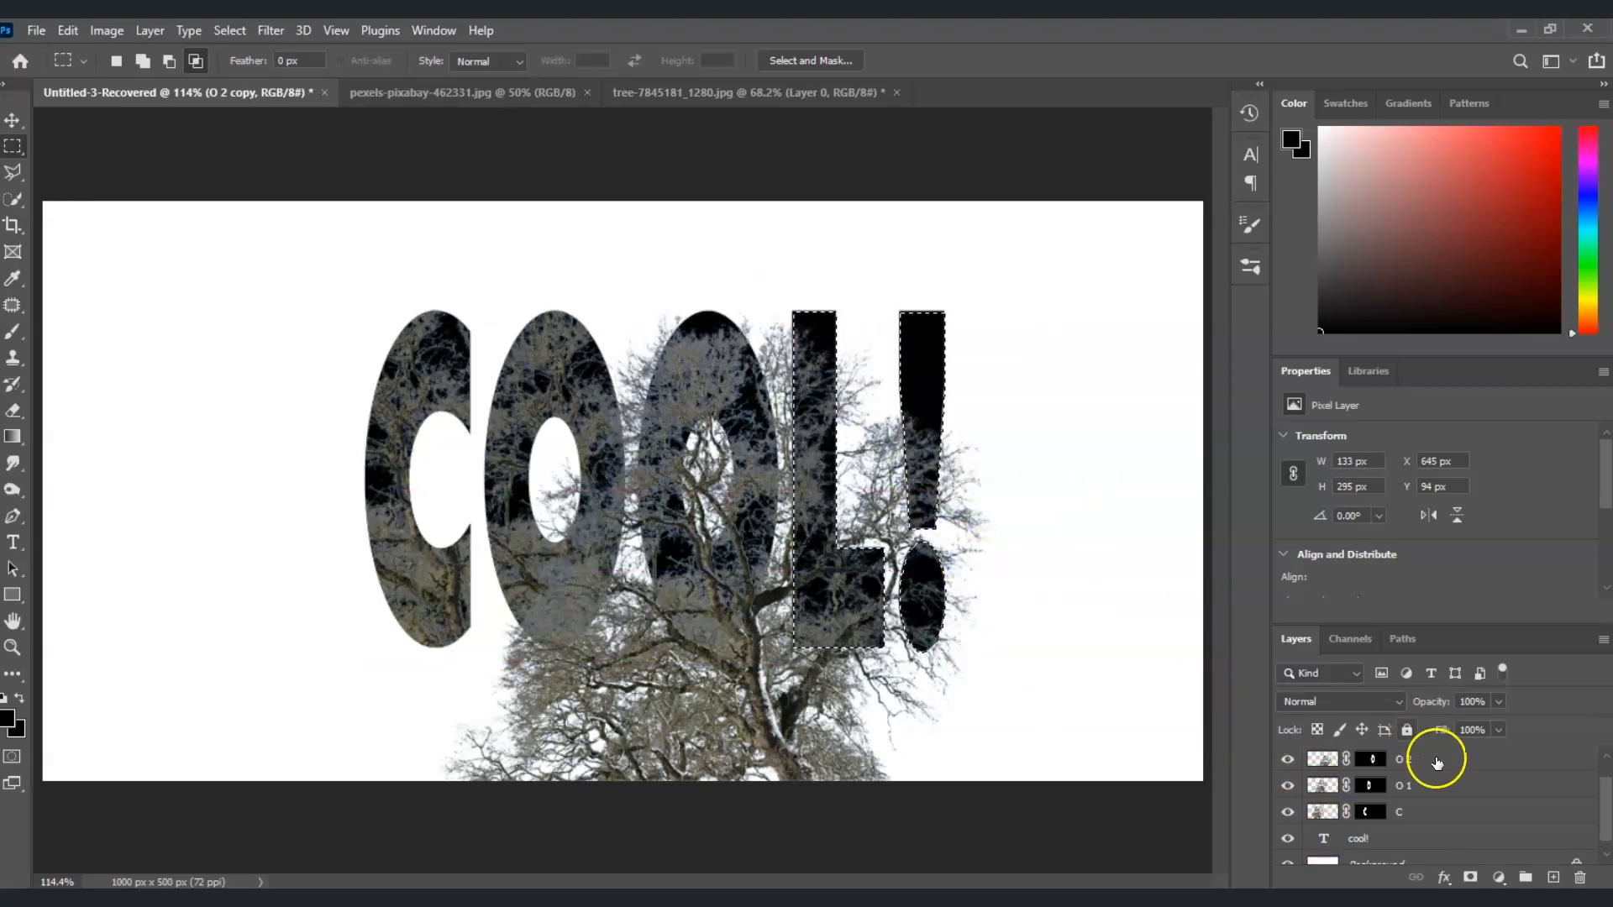
pyautogui.scroll(1, 1449, 790)
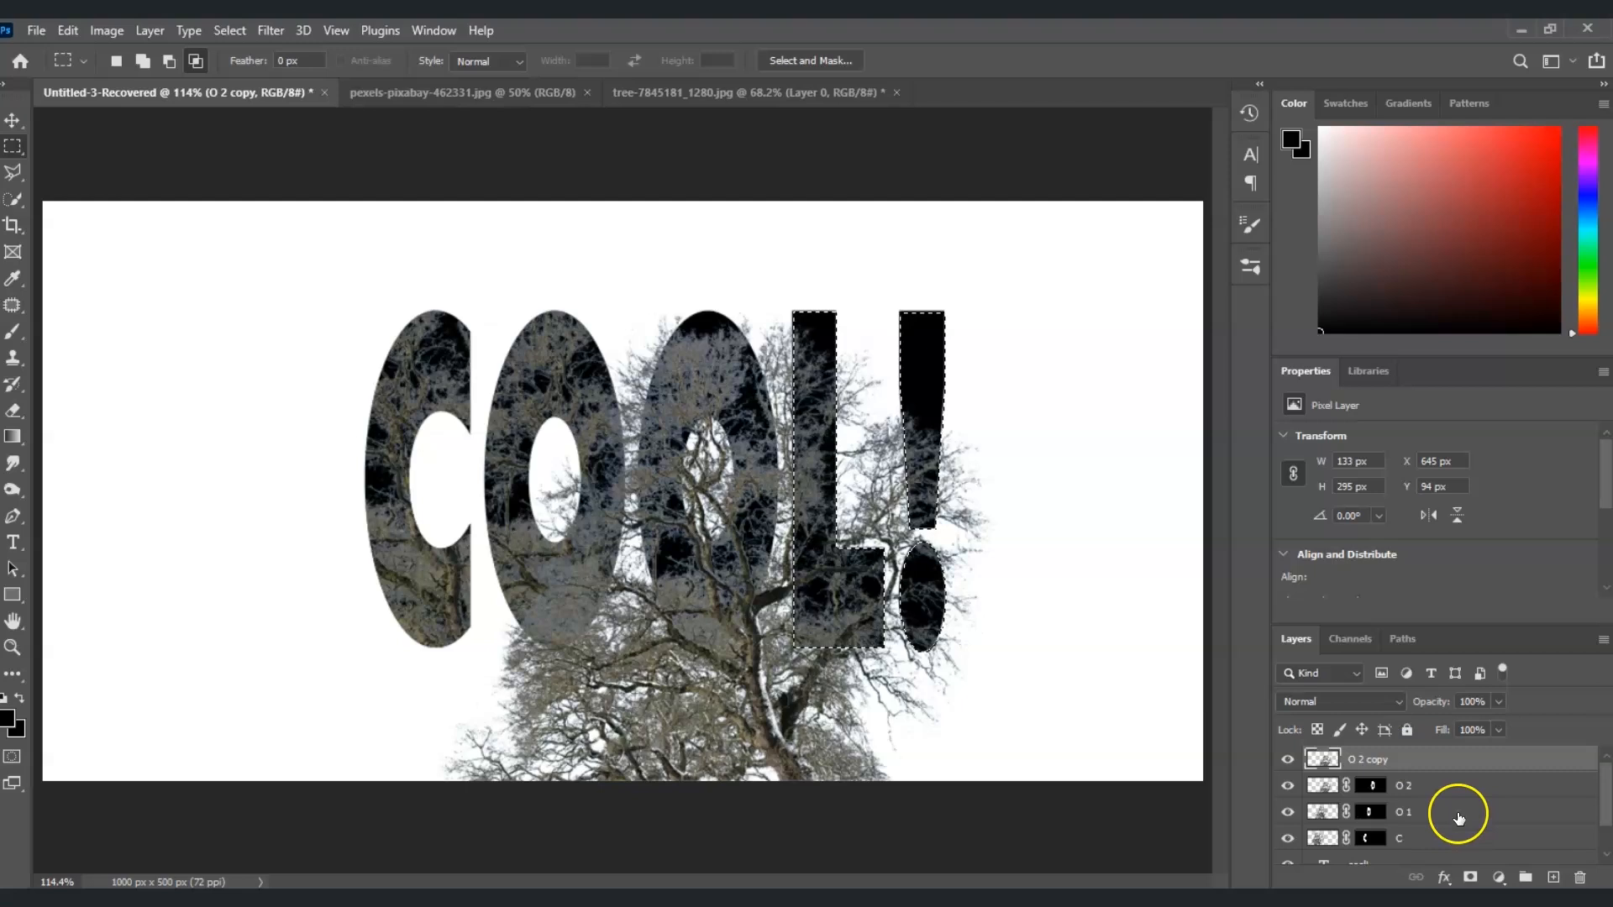
pyautogui.click(1470, 878)
# Hide the "cool!" text layer so only the tree-filled letters show
pyautogui.scroll(-1, 1325, 840)
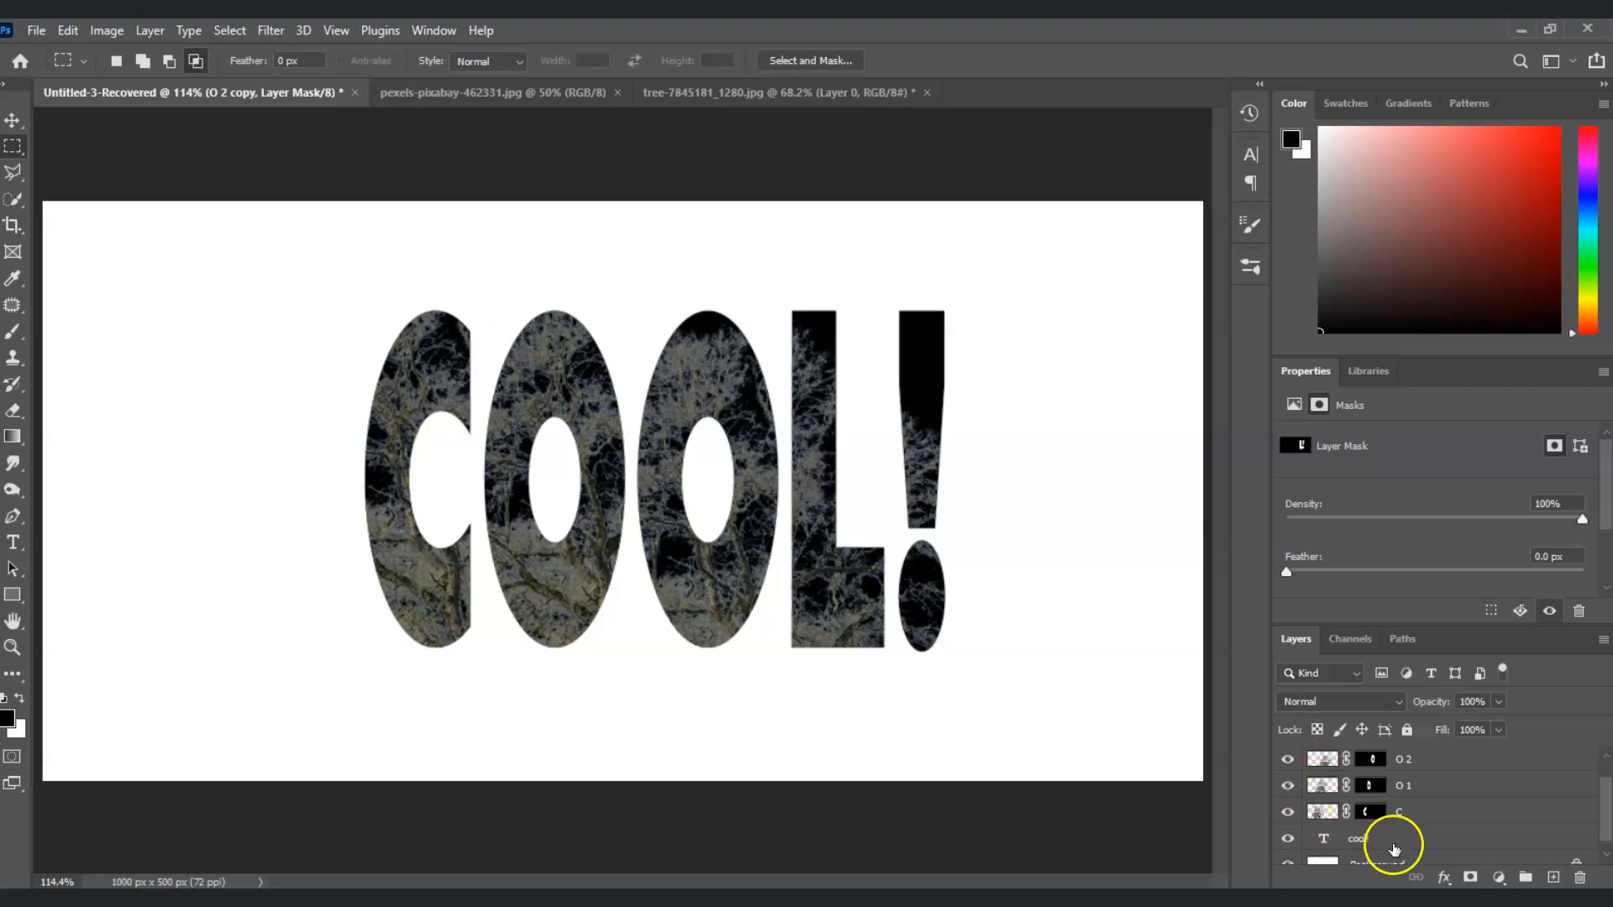
pyautogui.click(1288, 839)
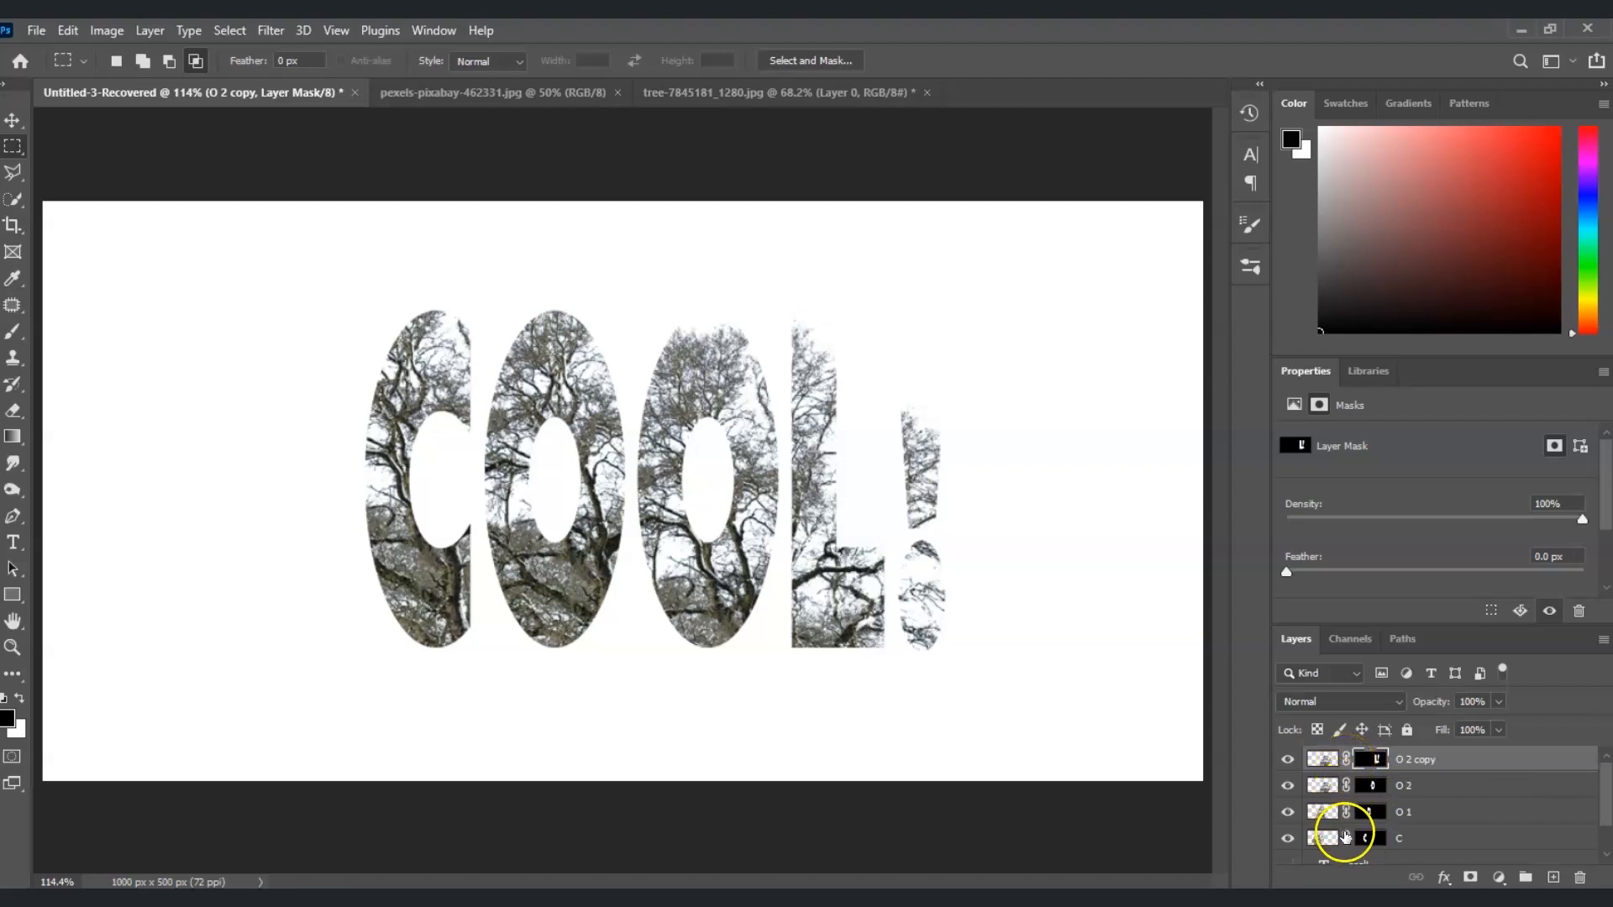
# Unlink the masks from all four tree layers, and scale and reposition the tree inside the C to about 457 × 485 px
pyautogui.click(1346, 760)
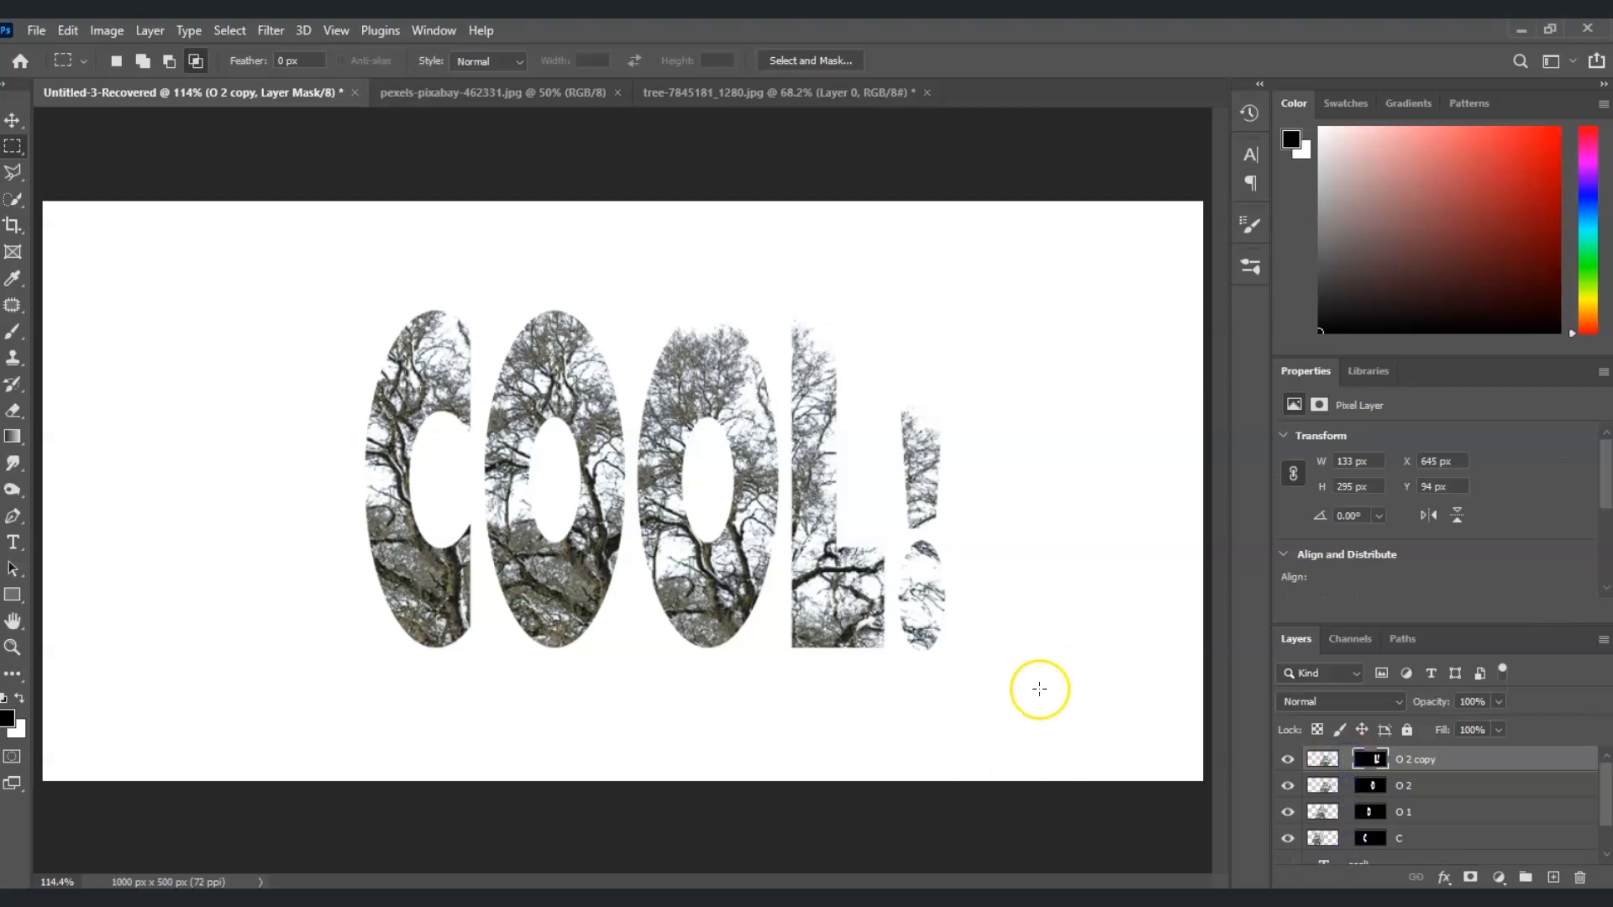
pyautogui.click(1321, 839)
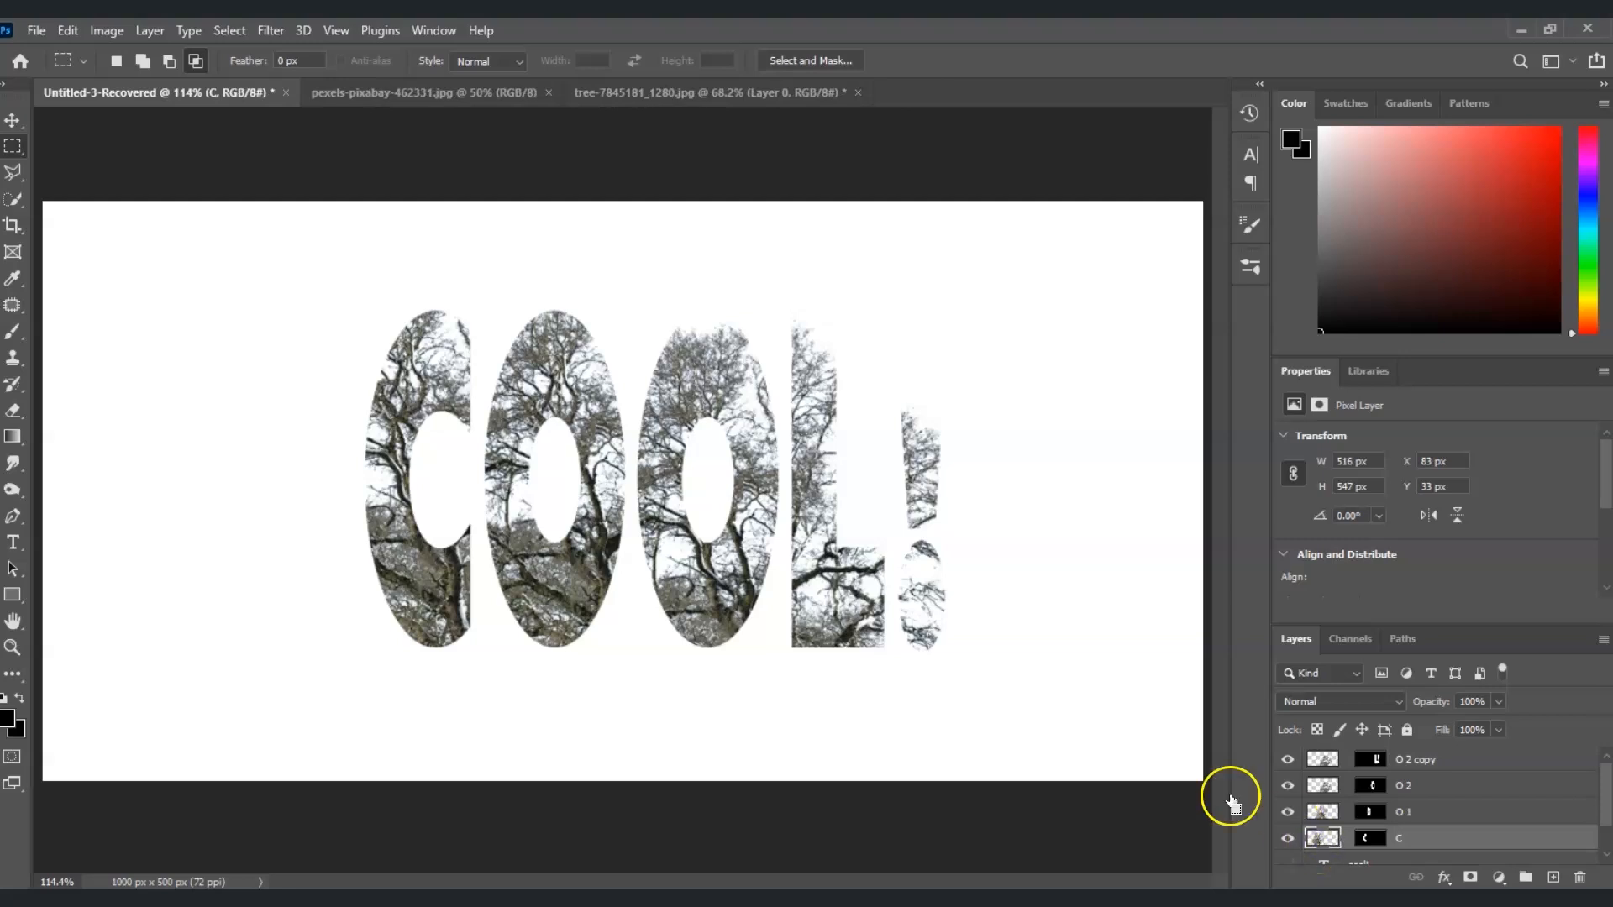
pyautogui.hotkey('ctrl', 't')
pyautogui.moveTo(614, 567); pyautogui.dragTo(627, 605)
pyautogui.moveTo(747, 602); pyautogui.dragTo(683, 606)
pyautogui.moveTo(445, 646); pyautogui.dragTo(480, 612)
pyautogui.press('Return')
# Scale the tree inside the first O to about 475 × 503 px and reposition it within the letter
pyautogui.click(1324, 812)
pyautogui.hotkey('ctrl', 't')
pyautogui.moveTo(538, 491); pyautogui.dragTo(545, 477)
pyautogui.press('Return')
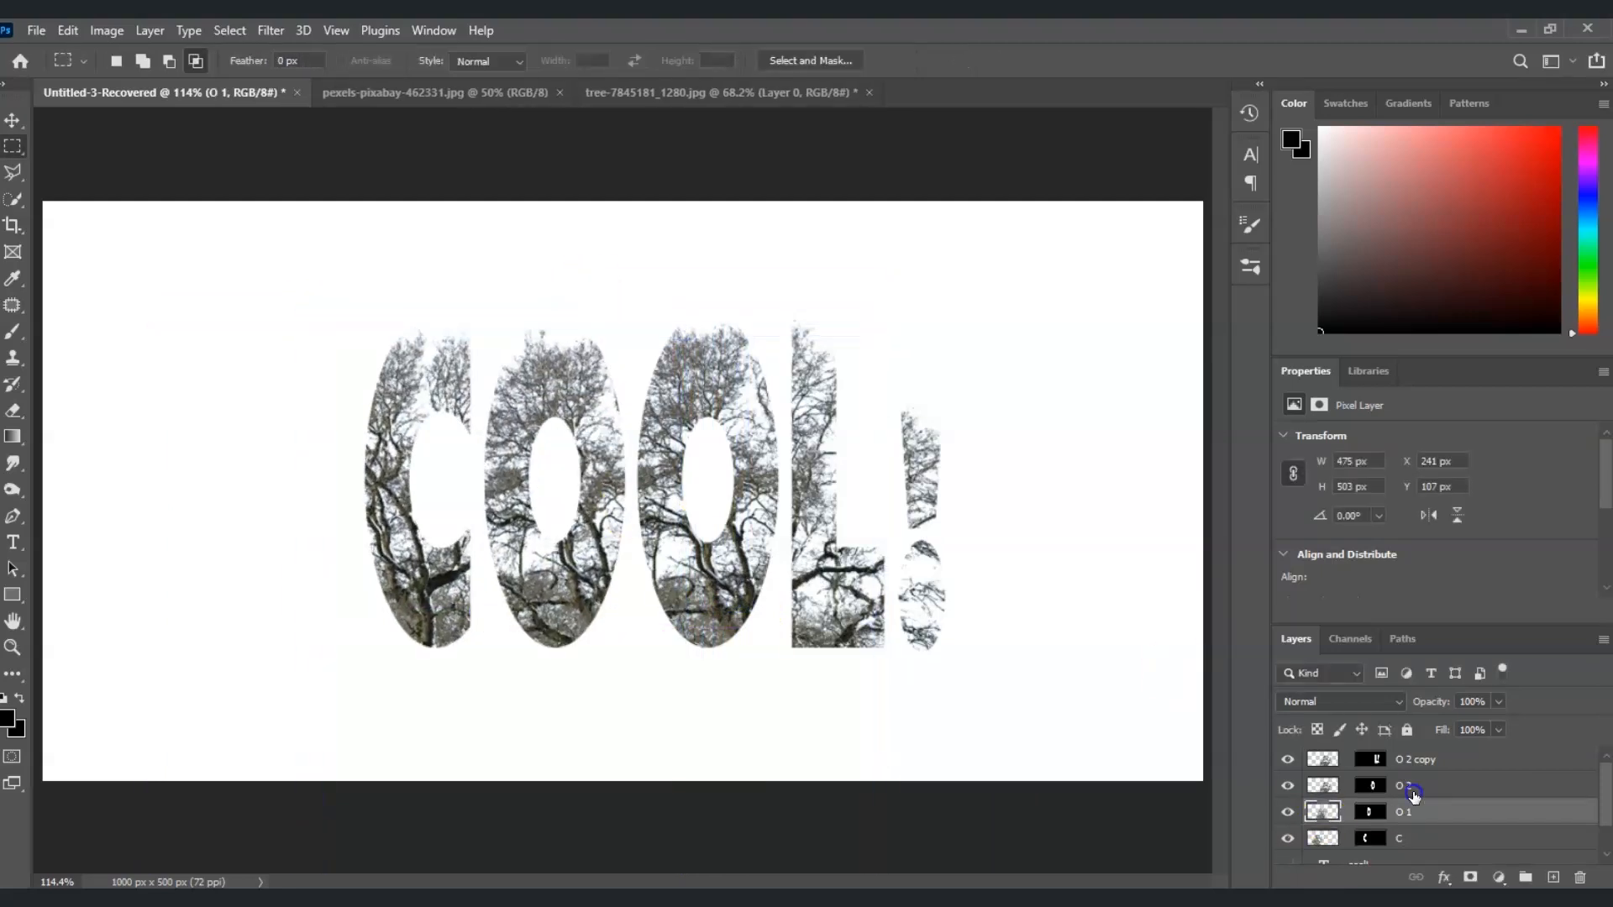
# Transform the tree on layer O 2, adjusting its size and position within the second O
pyautogui.click(1410, 791)
pyautogui.hotkey('ctrl', 't')
pyautogui.moveTo(1037, 628); pyautogui.dragTo(943, 627)
pyautogui.moveTo(744, 598); pyautogui.dragTo(668, 551)
pyautogui.press('Return')
# Transform the tree on layer O 2 copy to about 516 × 547 px so it fills the L and exclamation mark
pyautogui.click(1323, 760)
pyautogui.hotkey('ctrl', 't')
pyautogui.moveTo(850, 562); pyautogui.dragTo(1033, 589)
pyautogui.moveTo(970, 630); pyautogui.dragTo(969, 605)
pyautogui.press('Return')
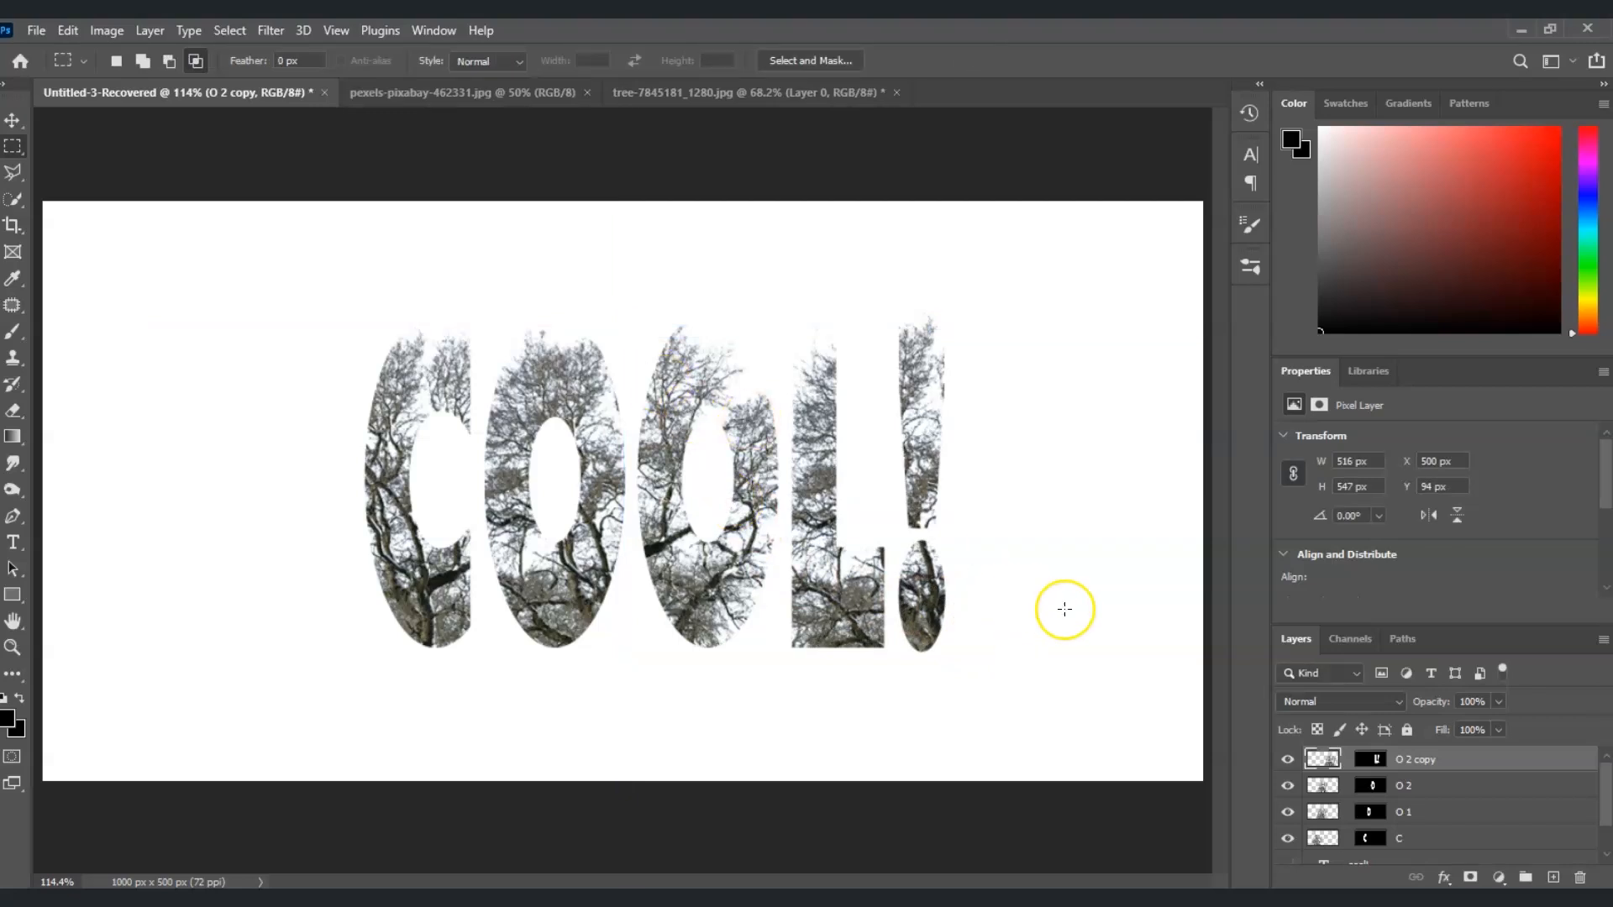
# Group the four masked tree layers, from C to O 2 copy
pyautogui.click(1429, 839)
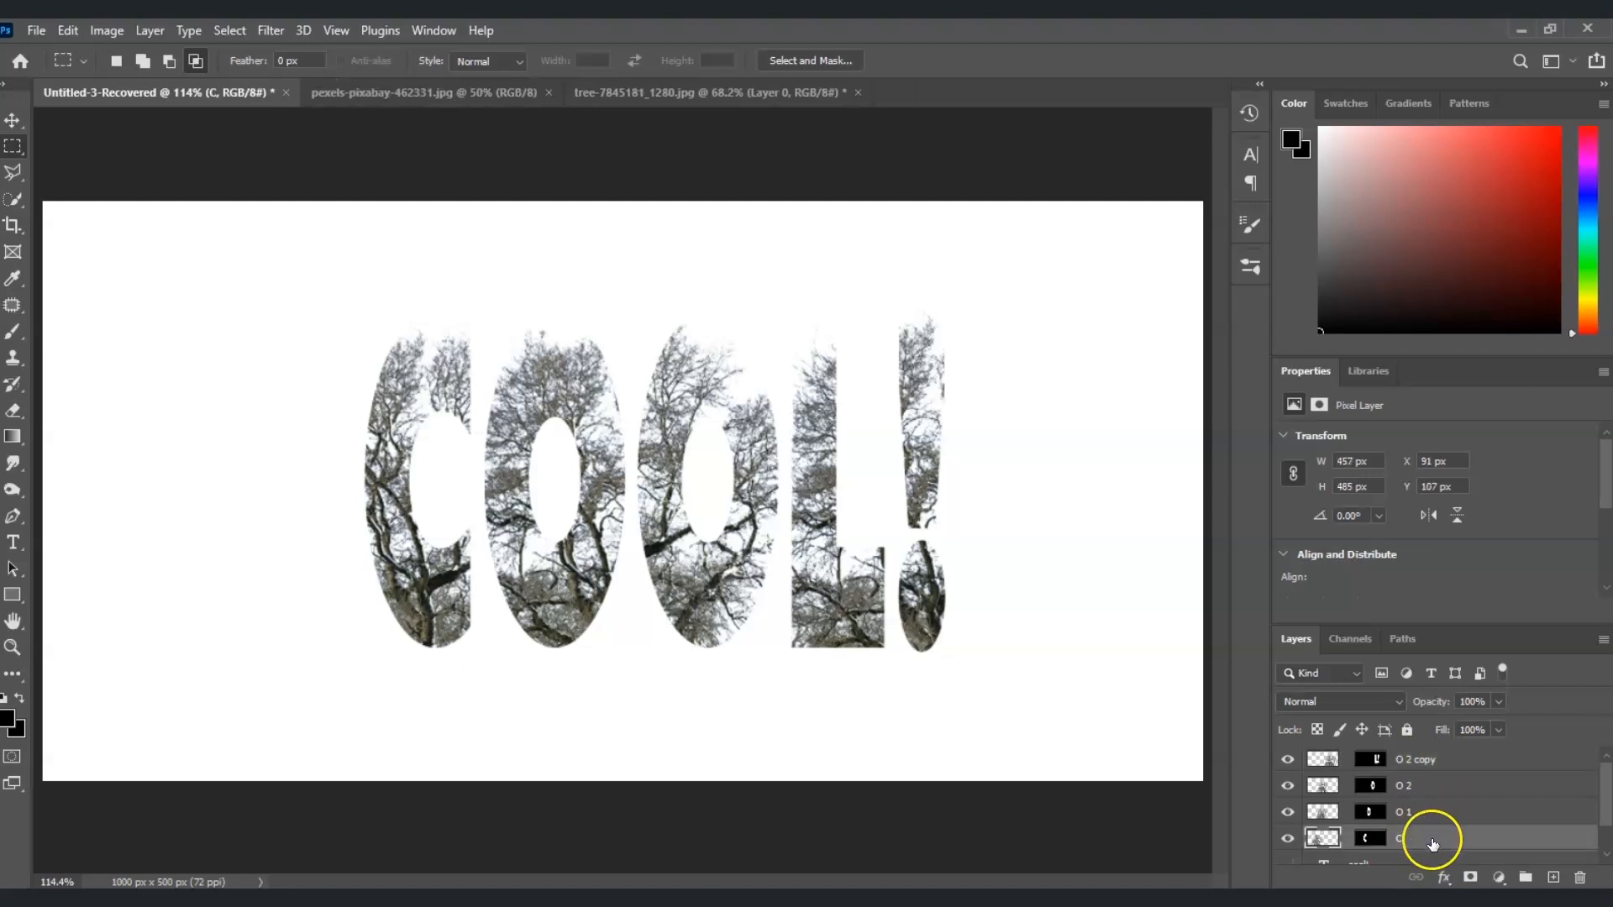
pyautogui.keyDown('shift'); pyautogui.click(1442, 768); pyautogui.keyUp('shift')
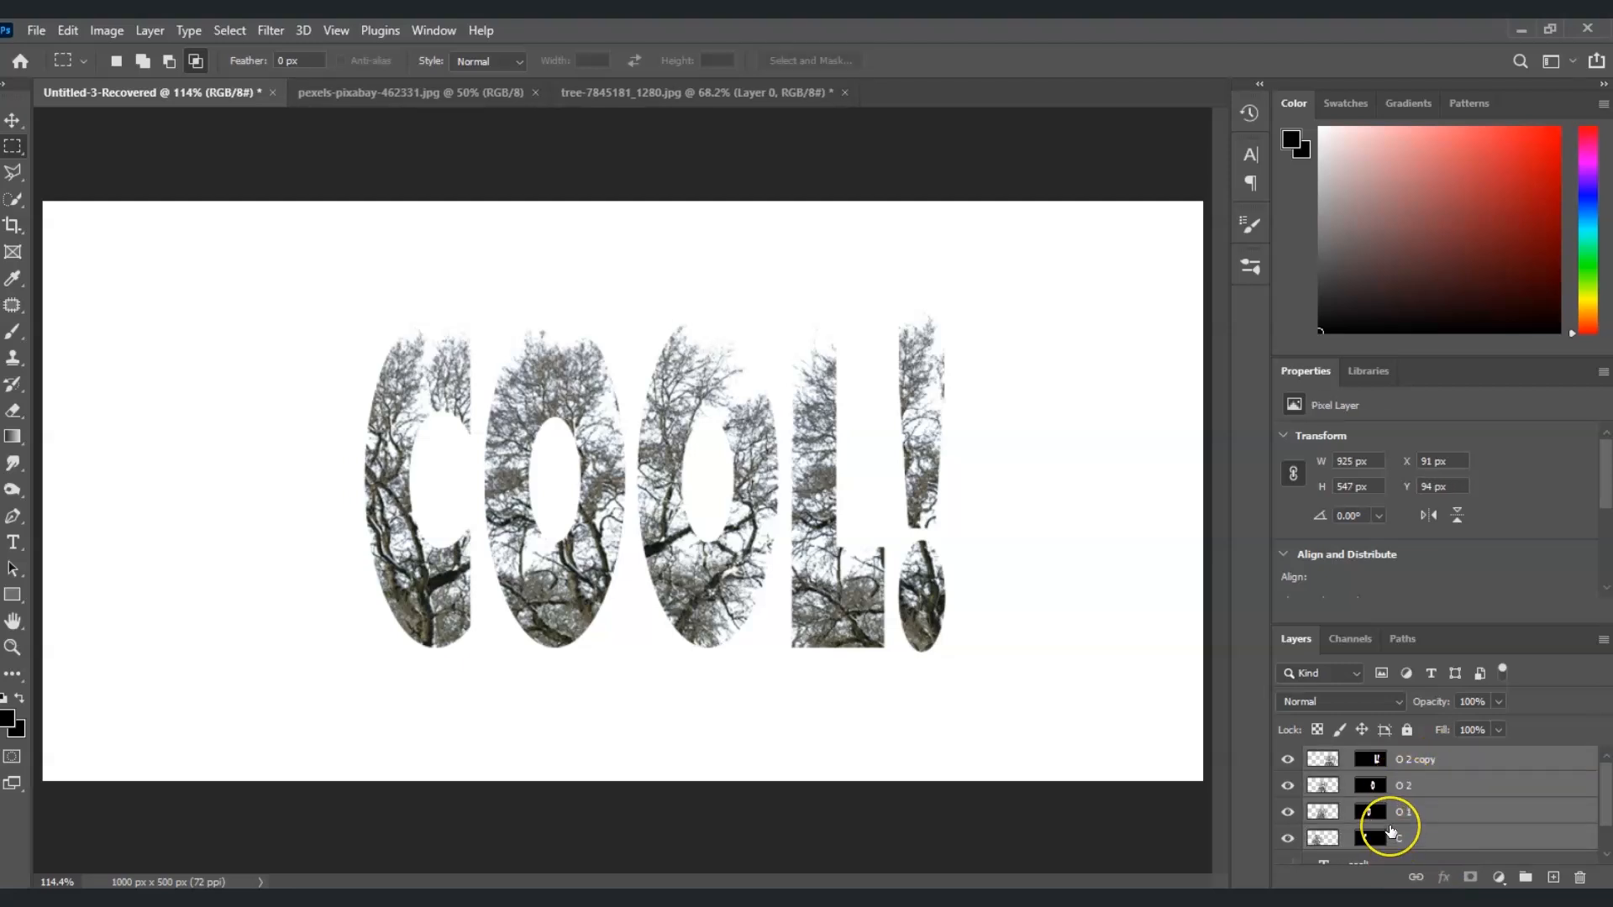
pyautogui.hotkey('ctrl', 'g')
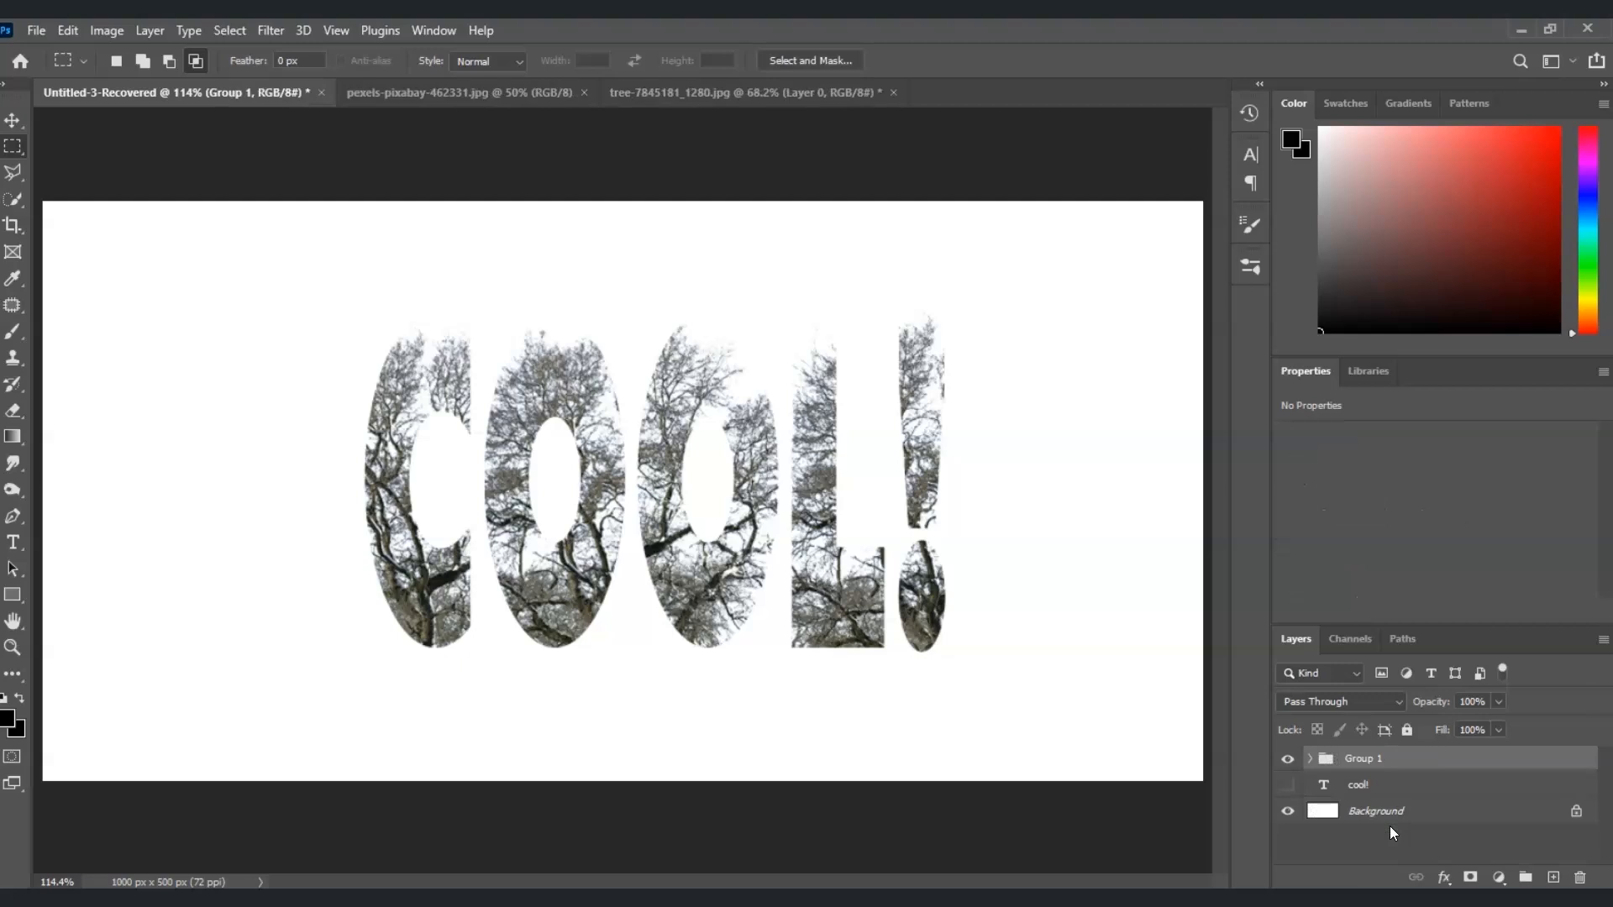
# Add a Gradient Map adjustment layer above the tree group and clip it to the group
pyautogui.click(1500, 878)
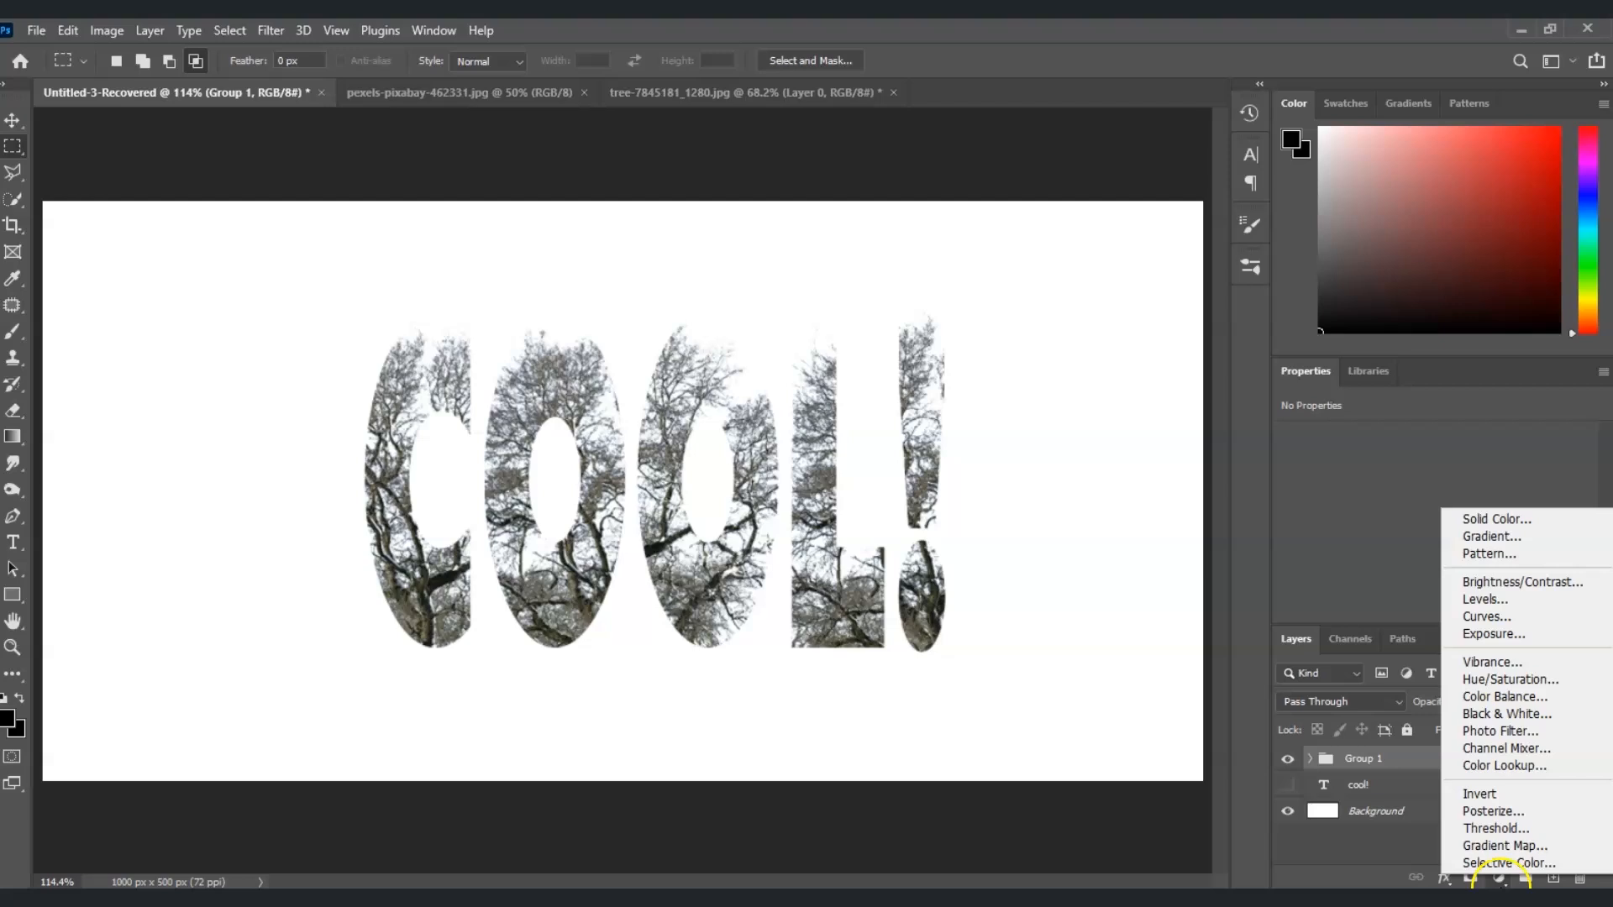
pyautogui.click(1504, 845)
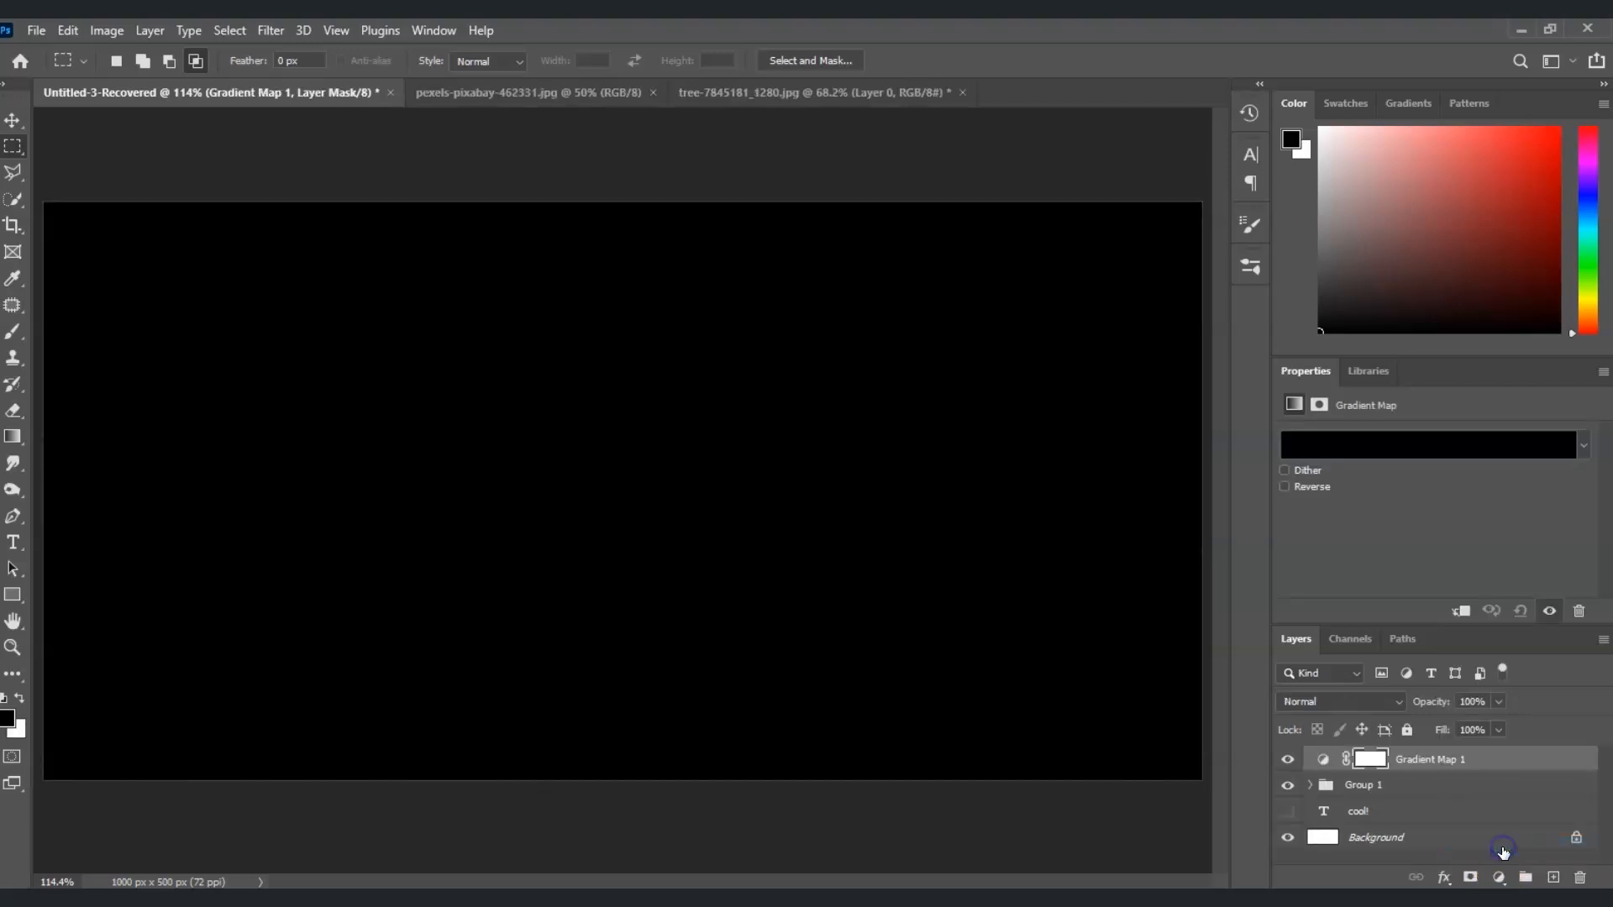
pyautogui.rightClick(1430, 766)
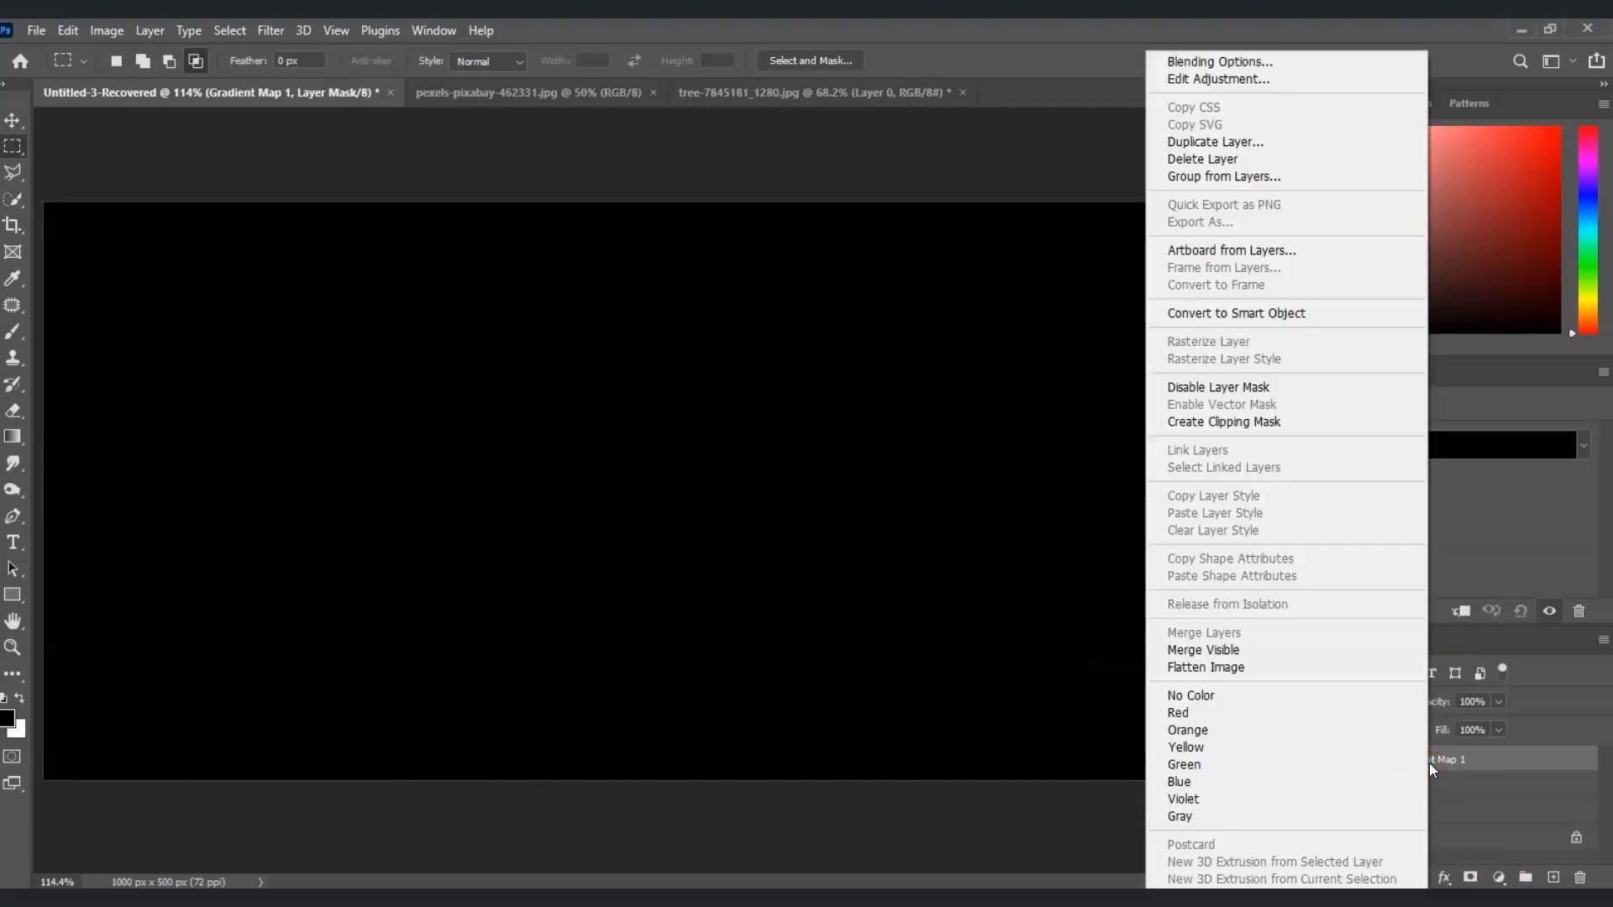
pyautogui.click(1245, 424)
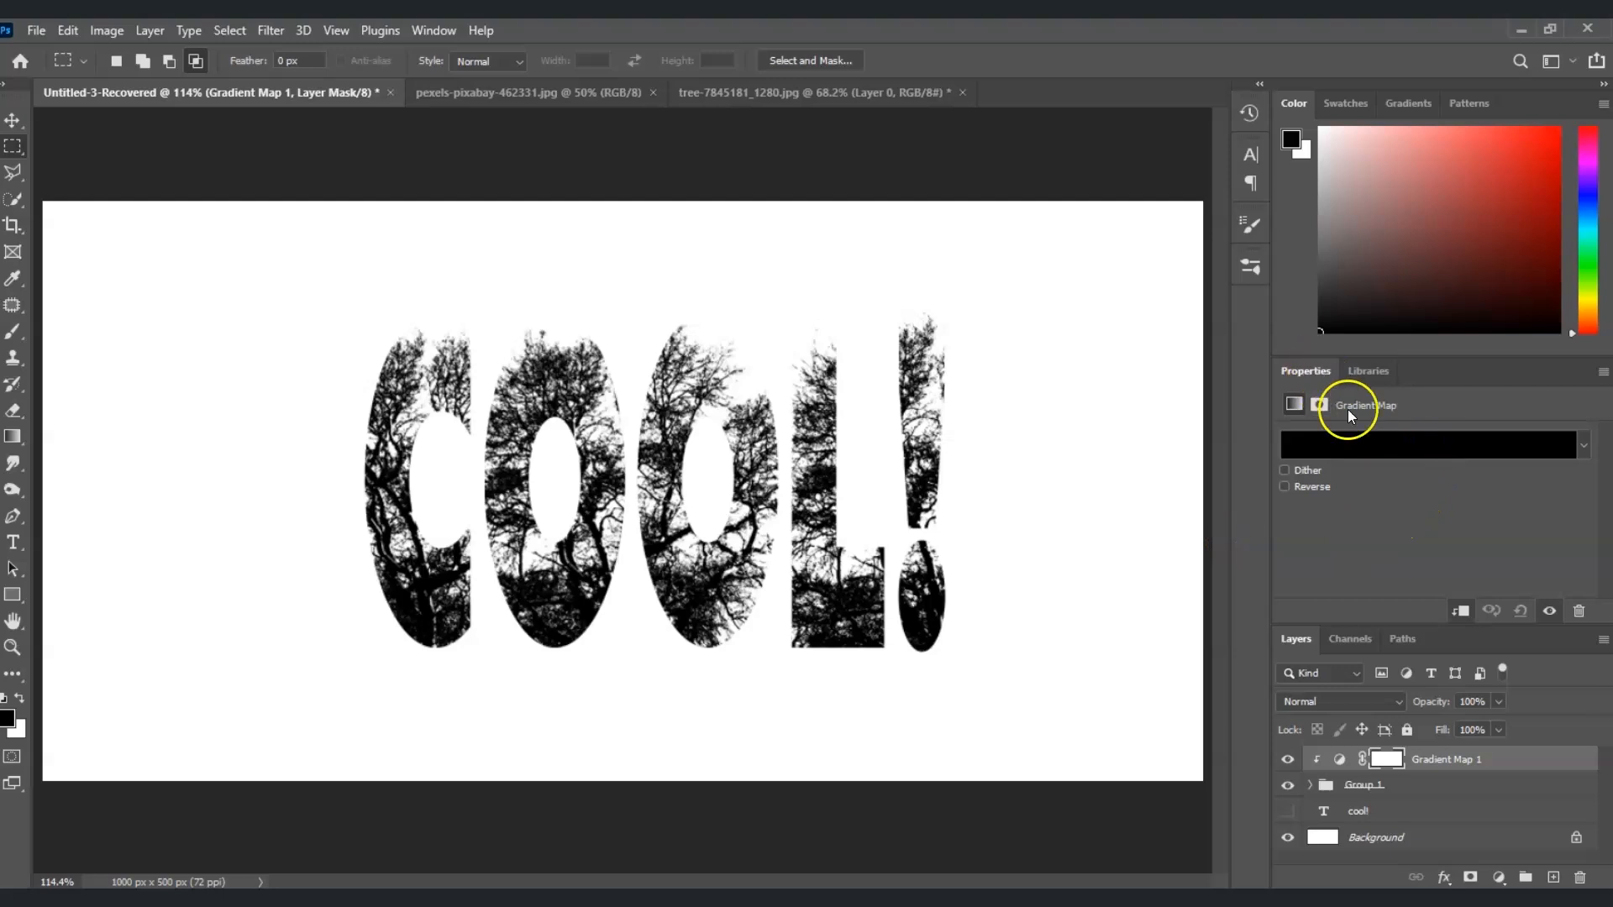
# Open the gradient map's gradient for editing and set its first colour stop to dark grey-brown 544b4b
pyautogui.click(1410, 449)
pyautogui.moveTo(1379, 317); pyautogui.dragTo(1120, 184)
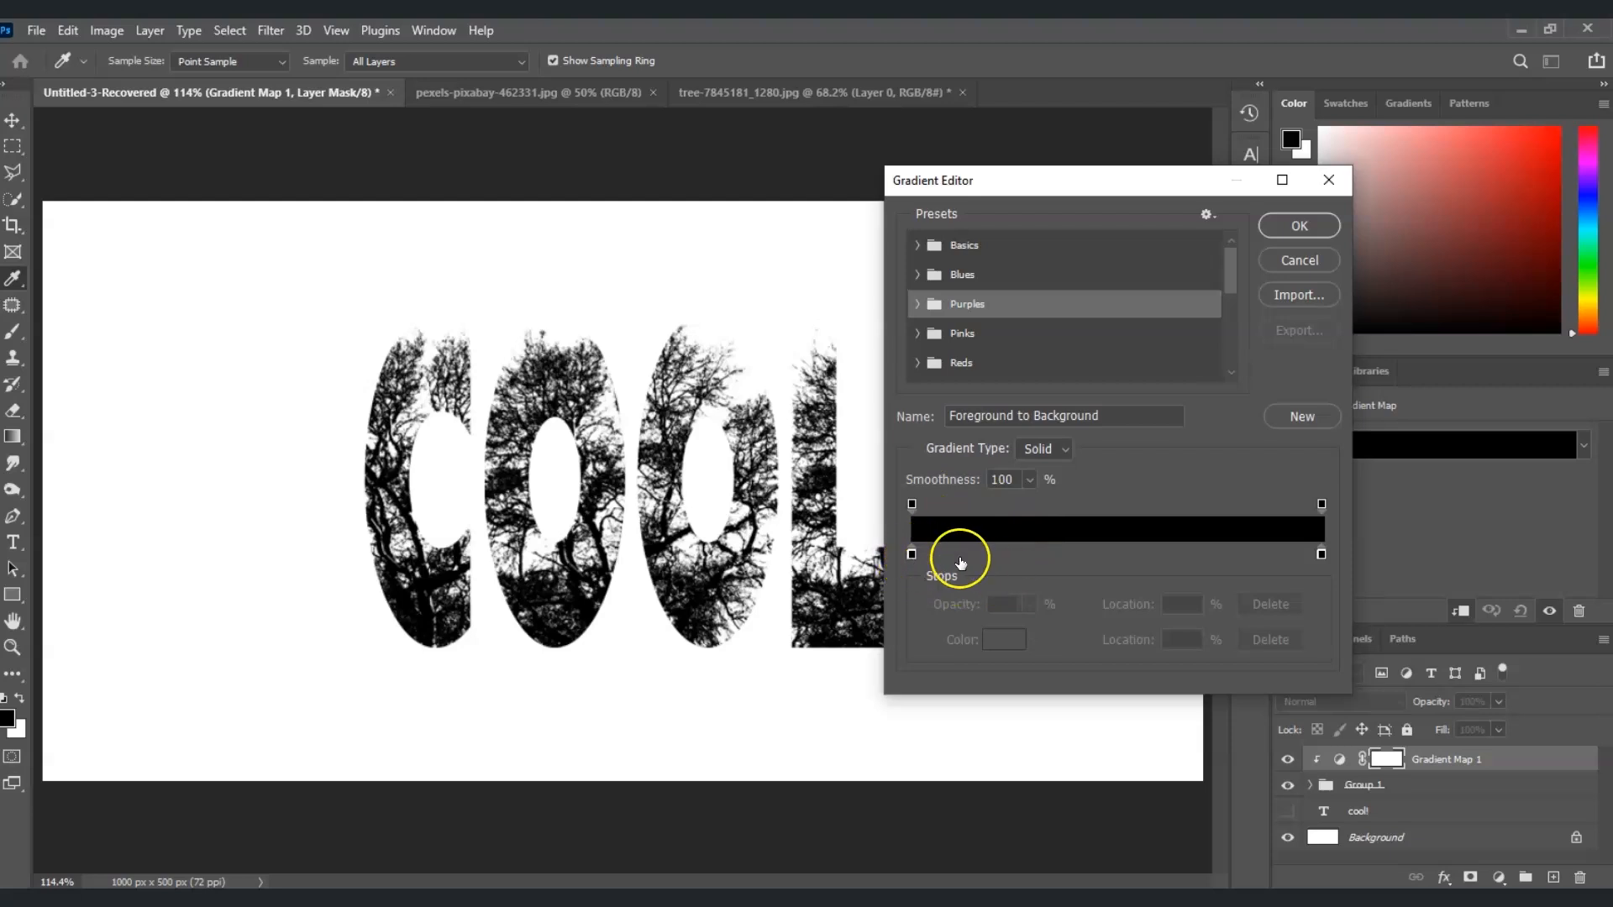
pyautogui.click(911, 556)
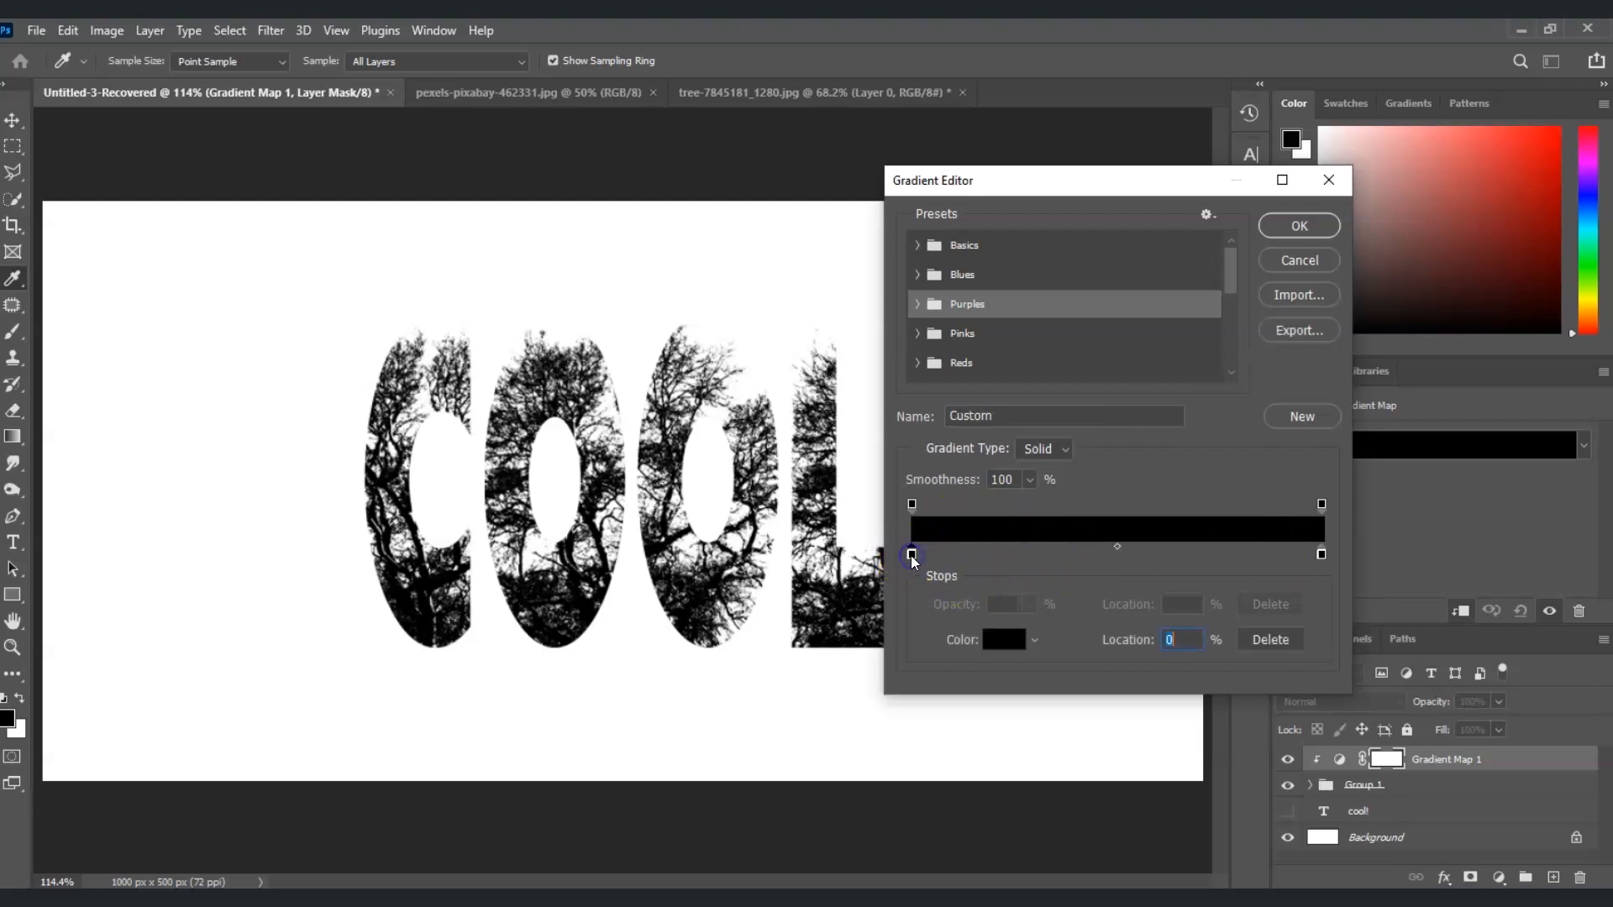
pyautogui.click(992, 620)
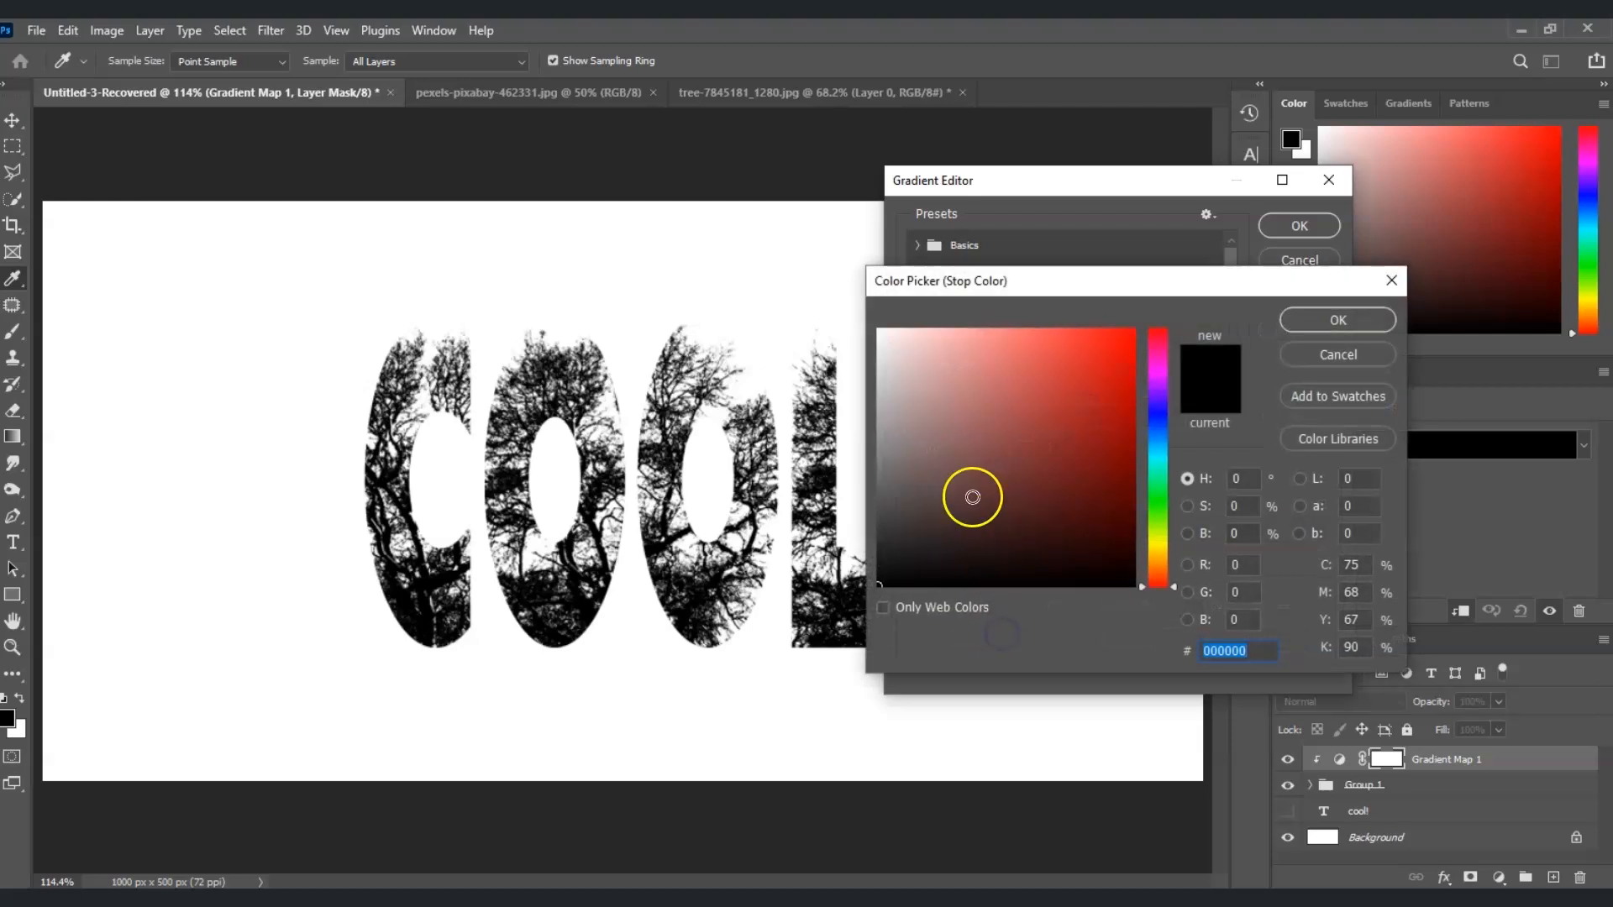
pyautogui.moveTo(941, 444); pyautogui.dragTo(905, 504)
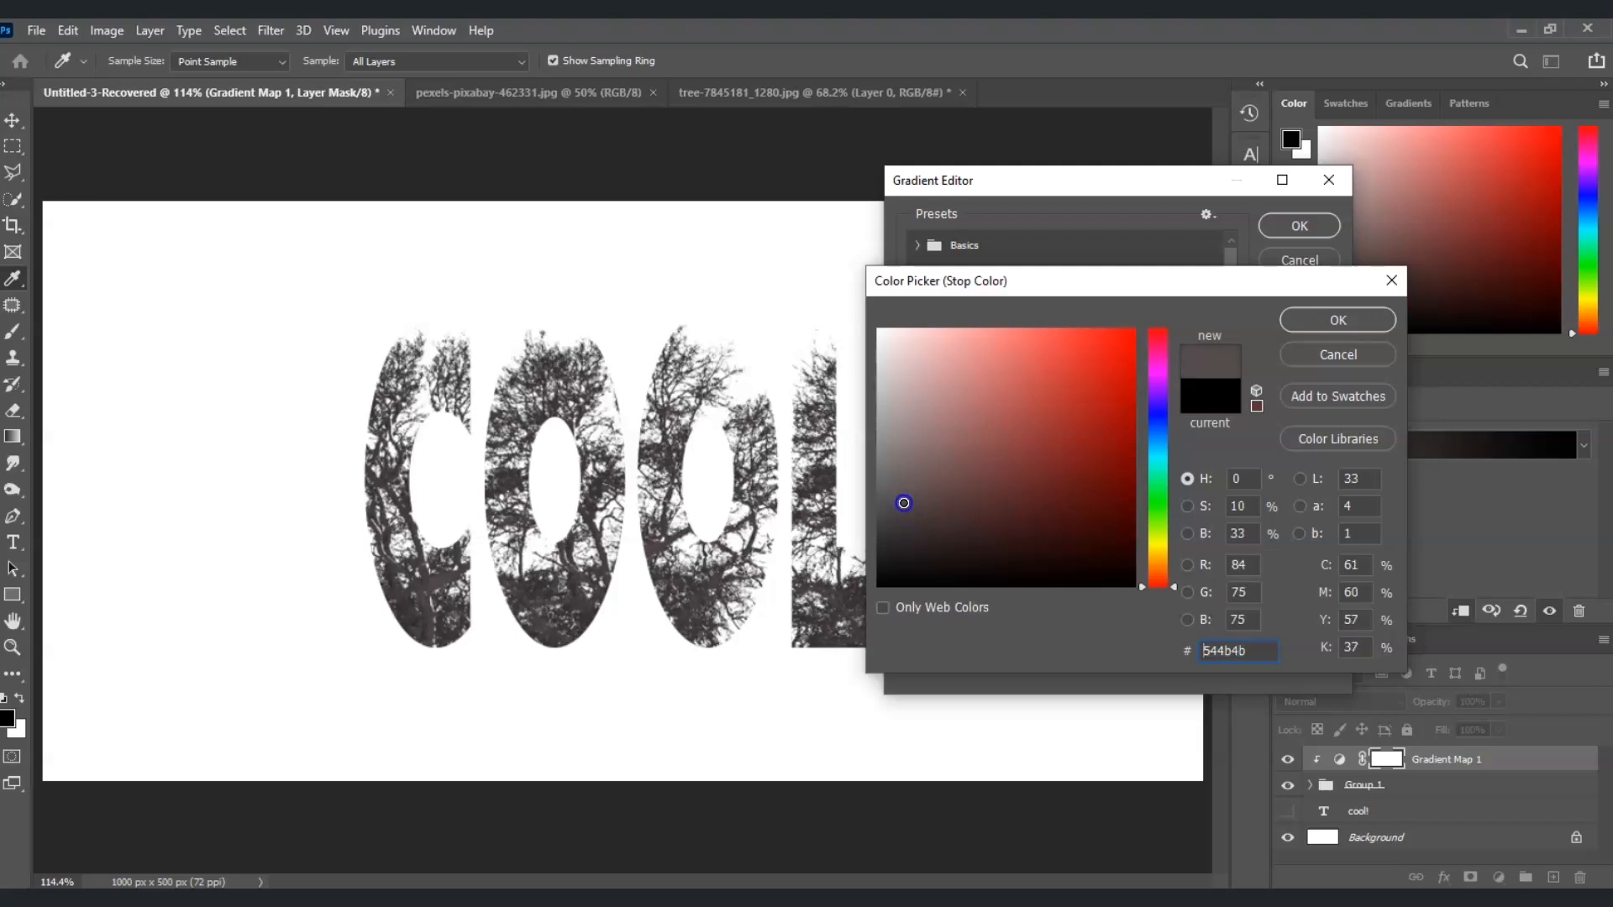
pyautogui.click(1313, 322)
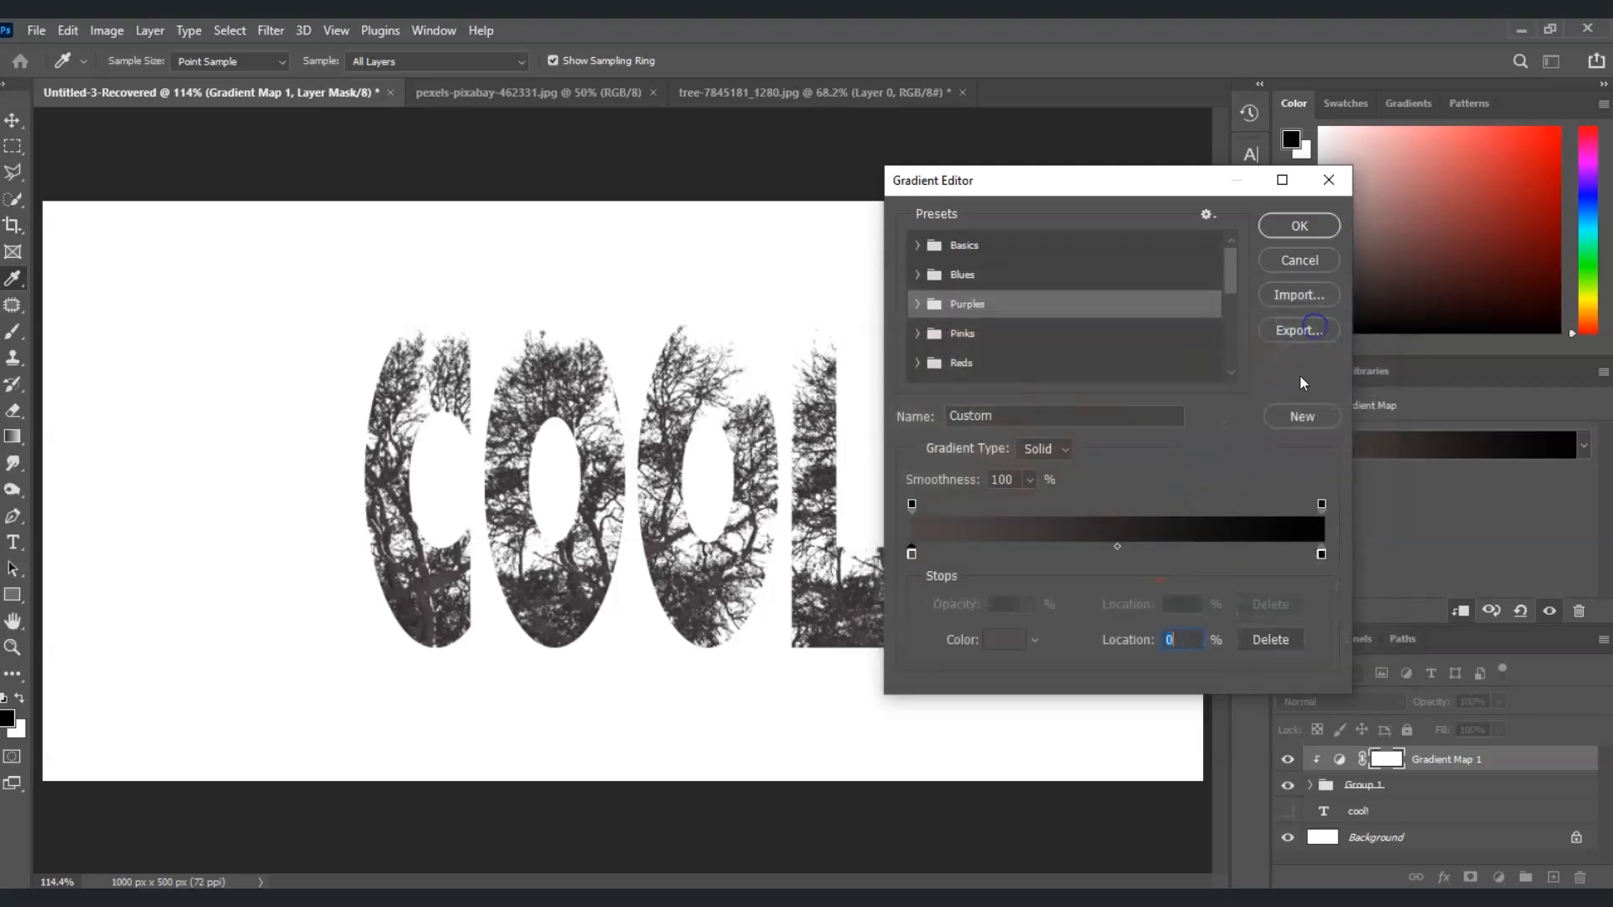
# Add a colour stop at 27% in the gradient and set it to a muted dark green
pyautogui.click(1024, 550)
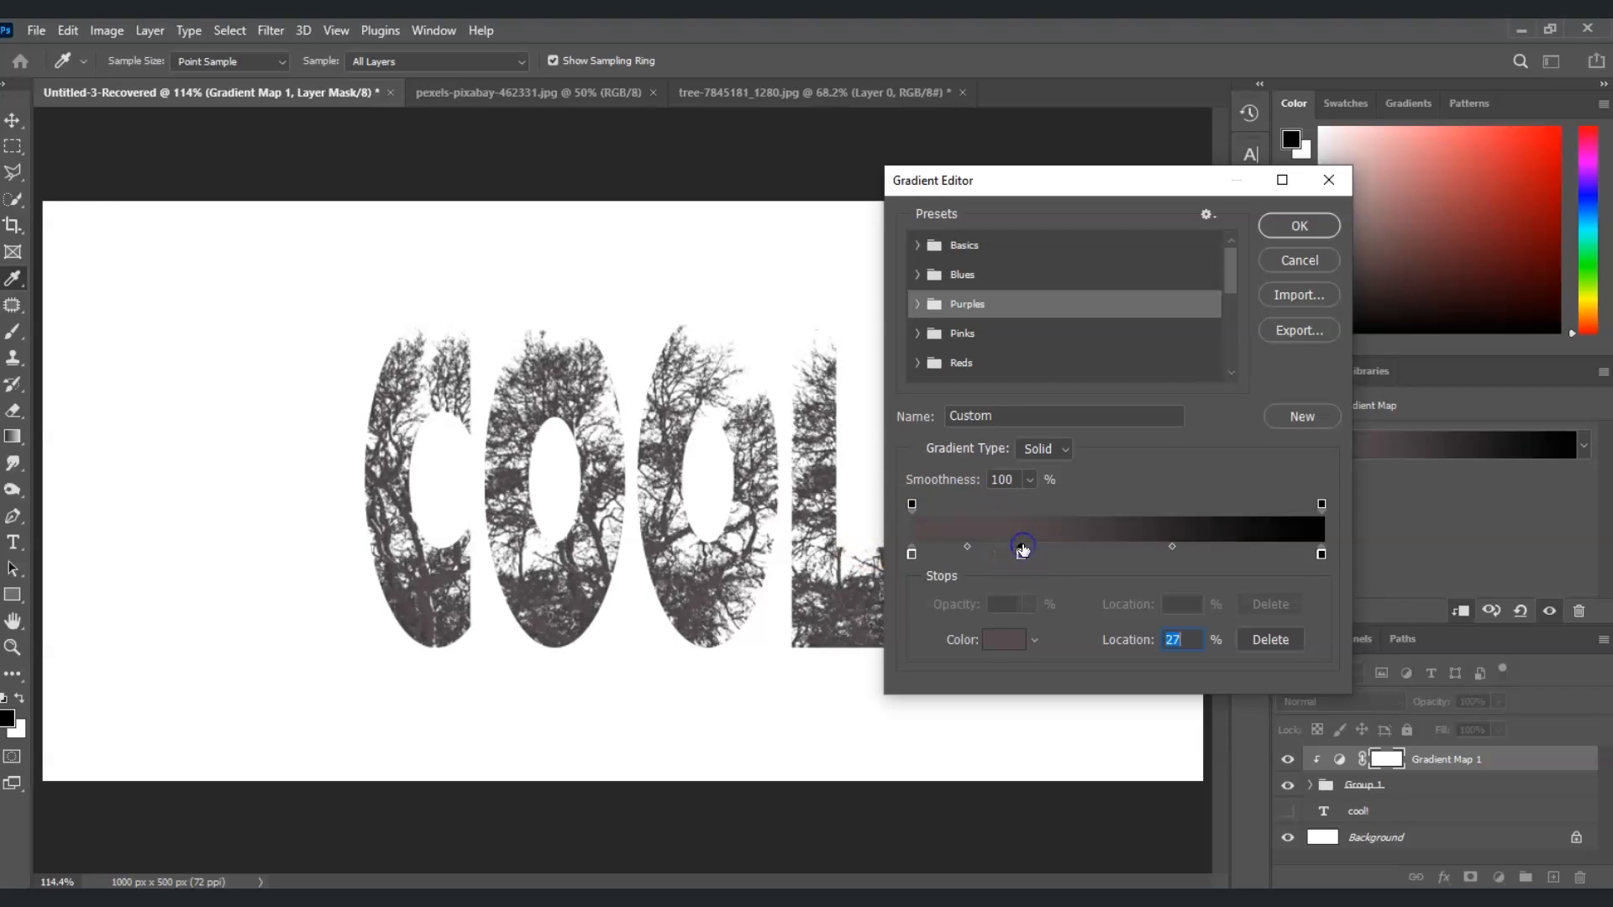
pyautogui.click(1011, 639)
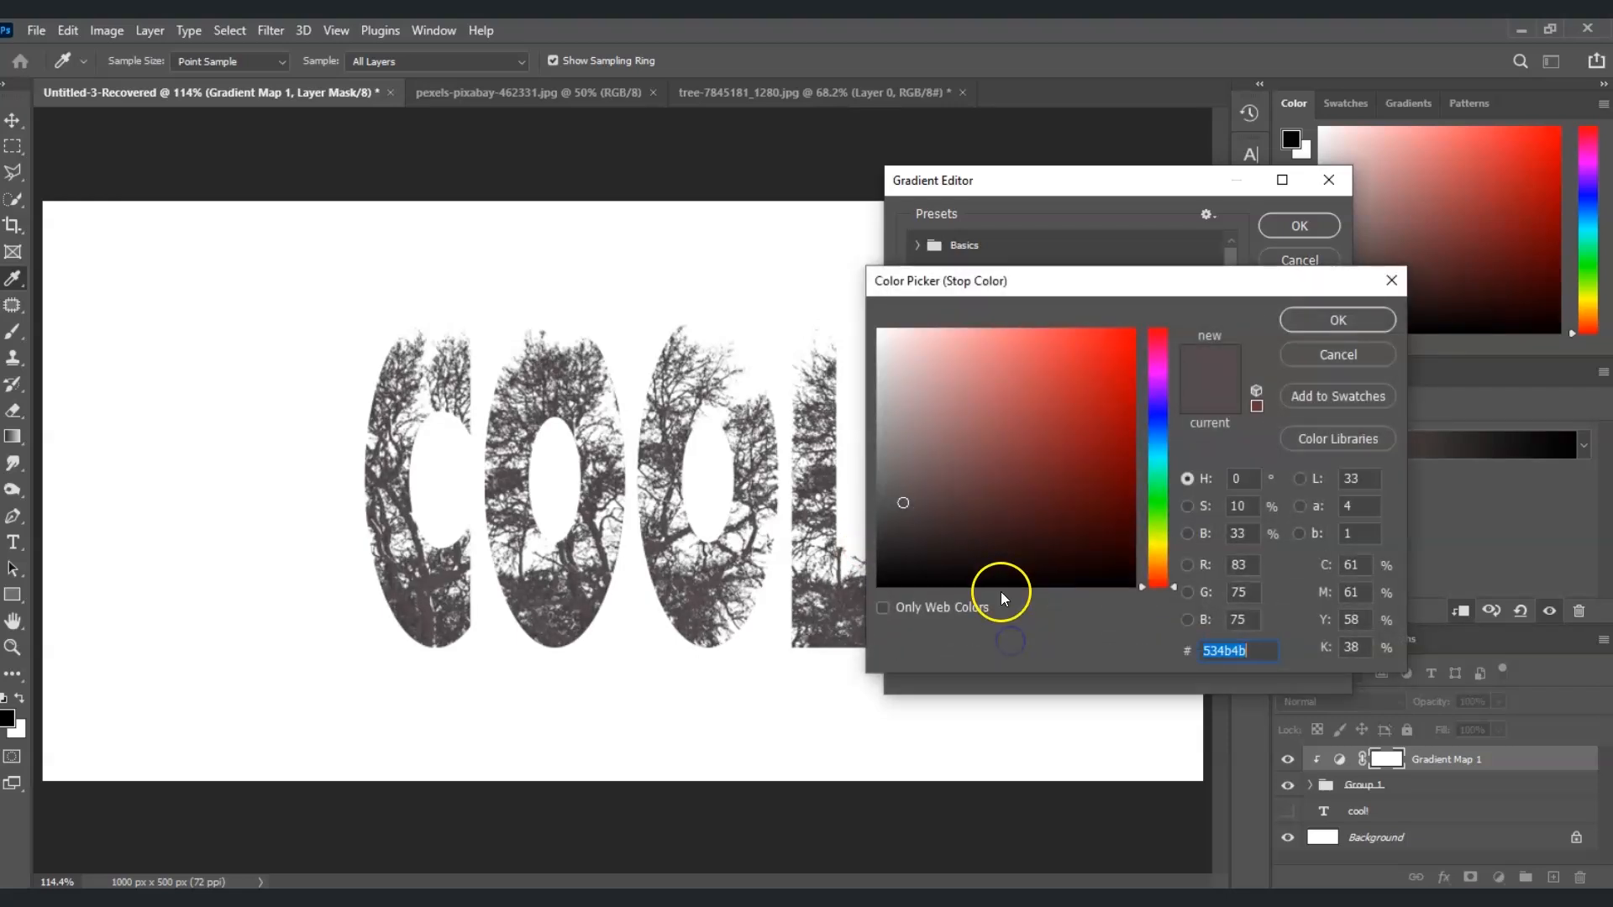
pyautogui.moveTo(1151, 559); pyautogui.dragTo(1161, 527)
pyautogui.moveTo(1010, 491)
pyautogui.mouseDown()
pyautogui.moveTo(960, 455)
pyautogui.moveTo(969, 418)
pyautogui.moveTo(929, 494)
pyautogui.moveTo(930, 475)
pyautogui.mouseUp()
pyautogui.click(814, 443)
pyautogui.click(1299, 321)
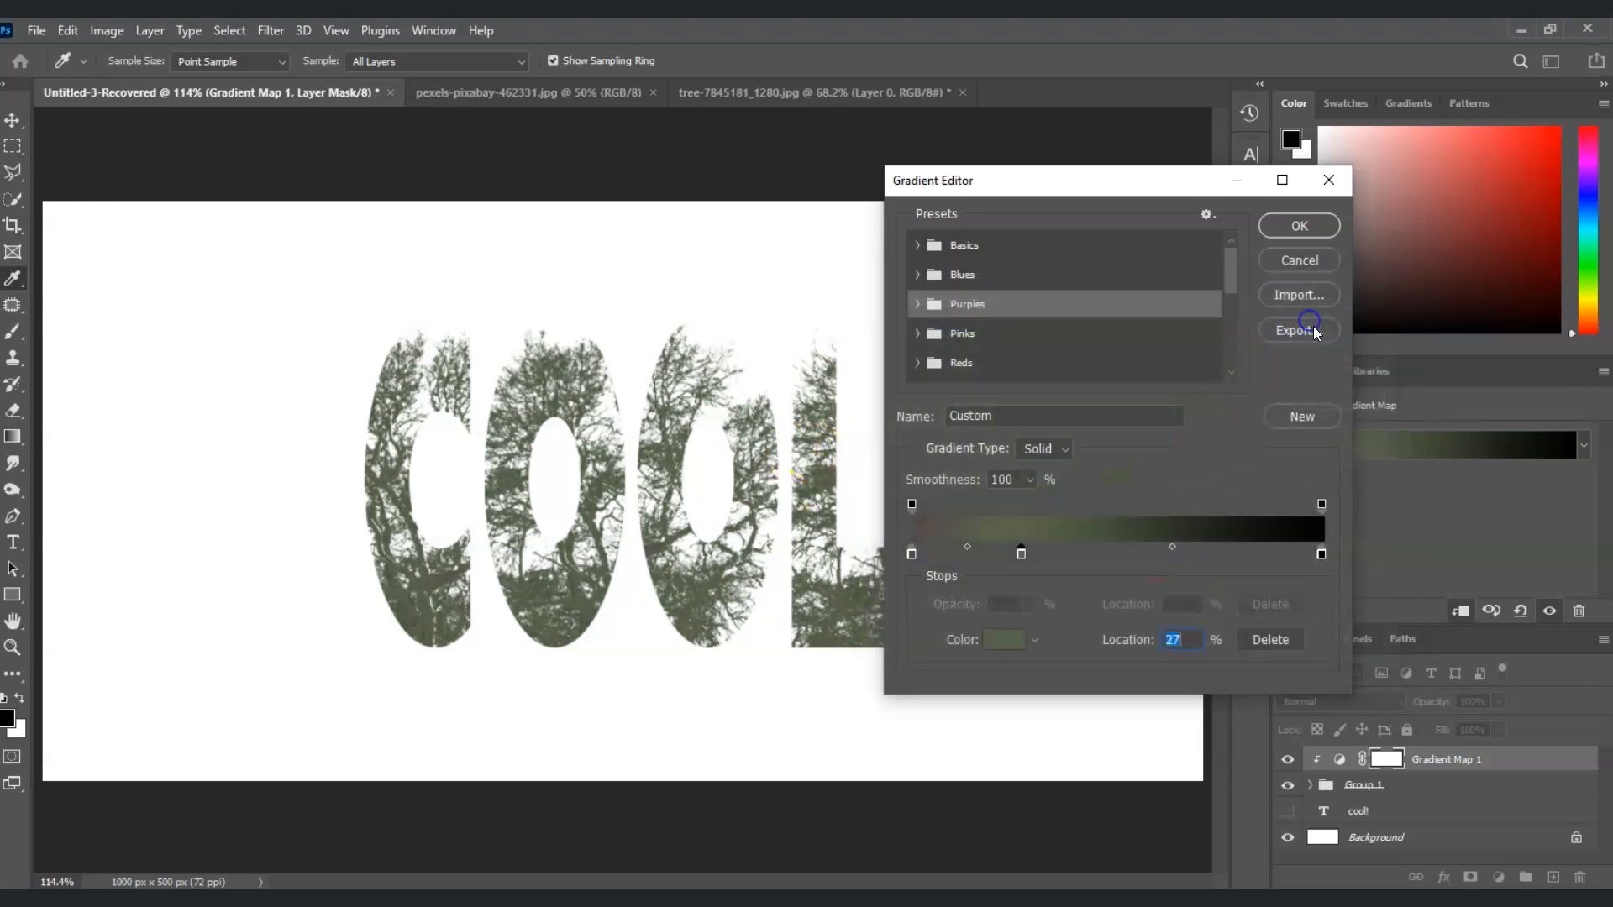
# Add a colour stop at 61% in the gradient and set it to light green 94aa7b
pyautogui.click(1168, 551)
pyautogui.click(1005, 640)
pyautogui.moveTo(1010, 501)
pyautogui.mouseDown()
pyautogui.moveTo(980, 386)
pyautogui.moveTo(950, 422)
pyautogui.mouseUp()
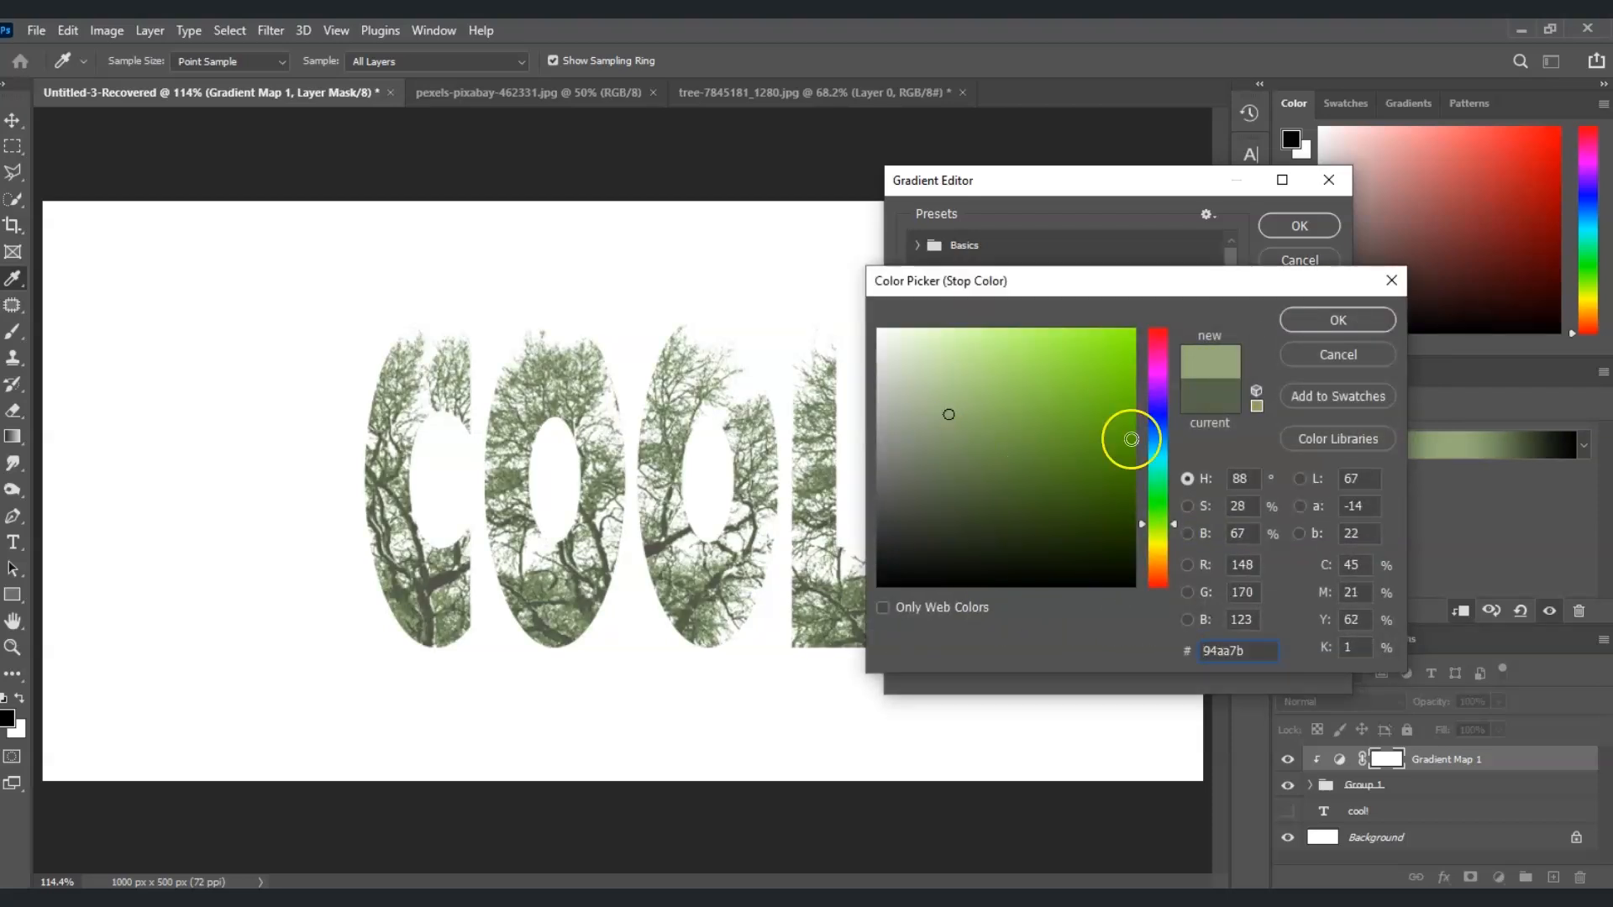
pyautogui.click(1321, 322)
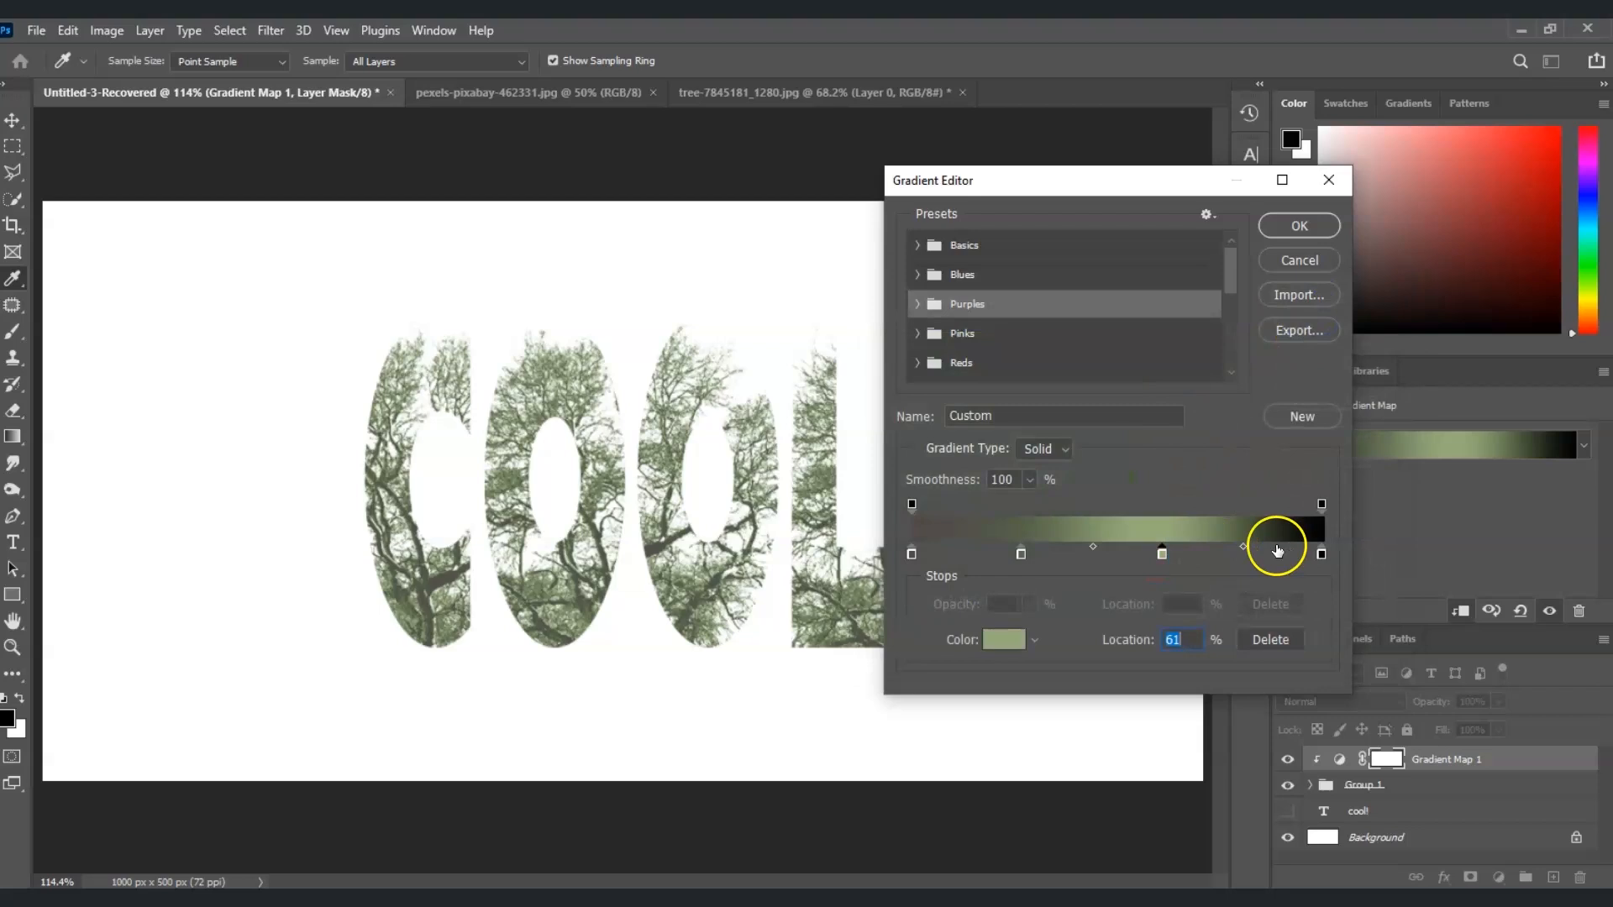
# Set the gradient's end colour stop at 100% to white ffffff and apply the edited gradient
pyautogui.click(1322, 554)
pyautogui.click(1008, 639)
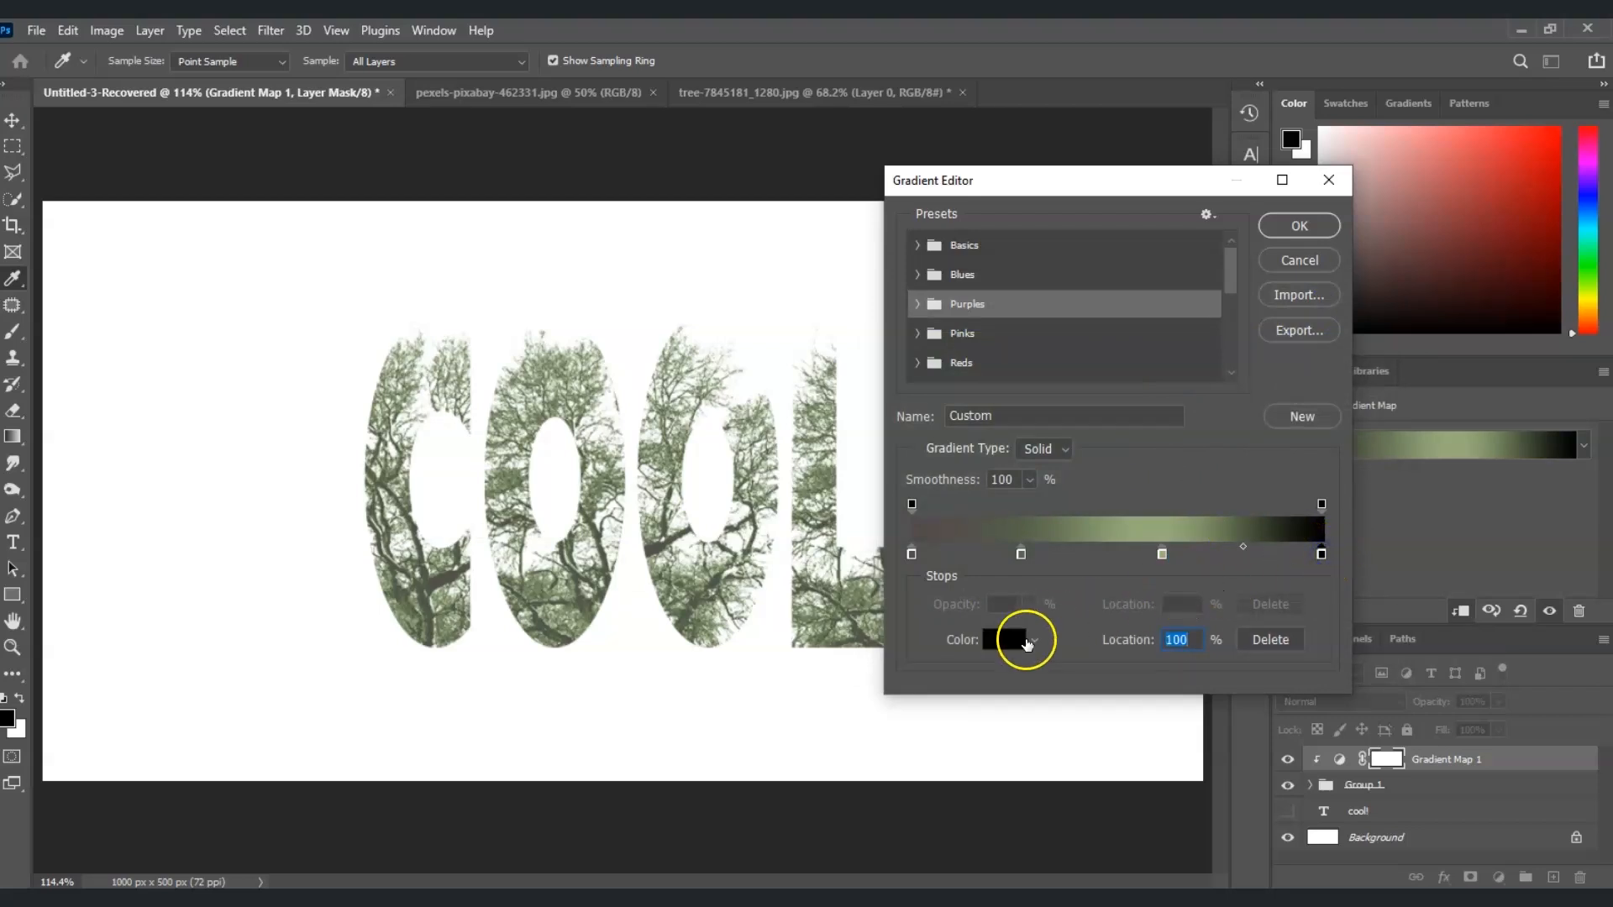
pyautogui.click(918, 431)
pyautogui.click(842, 307)
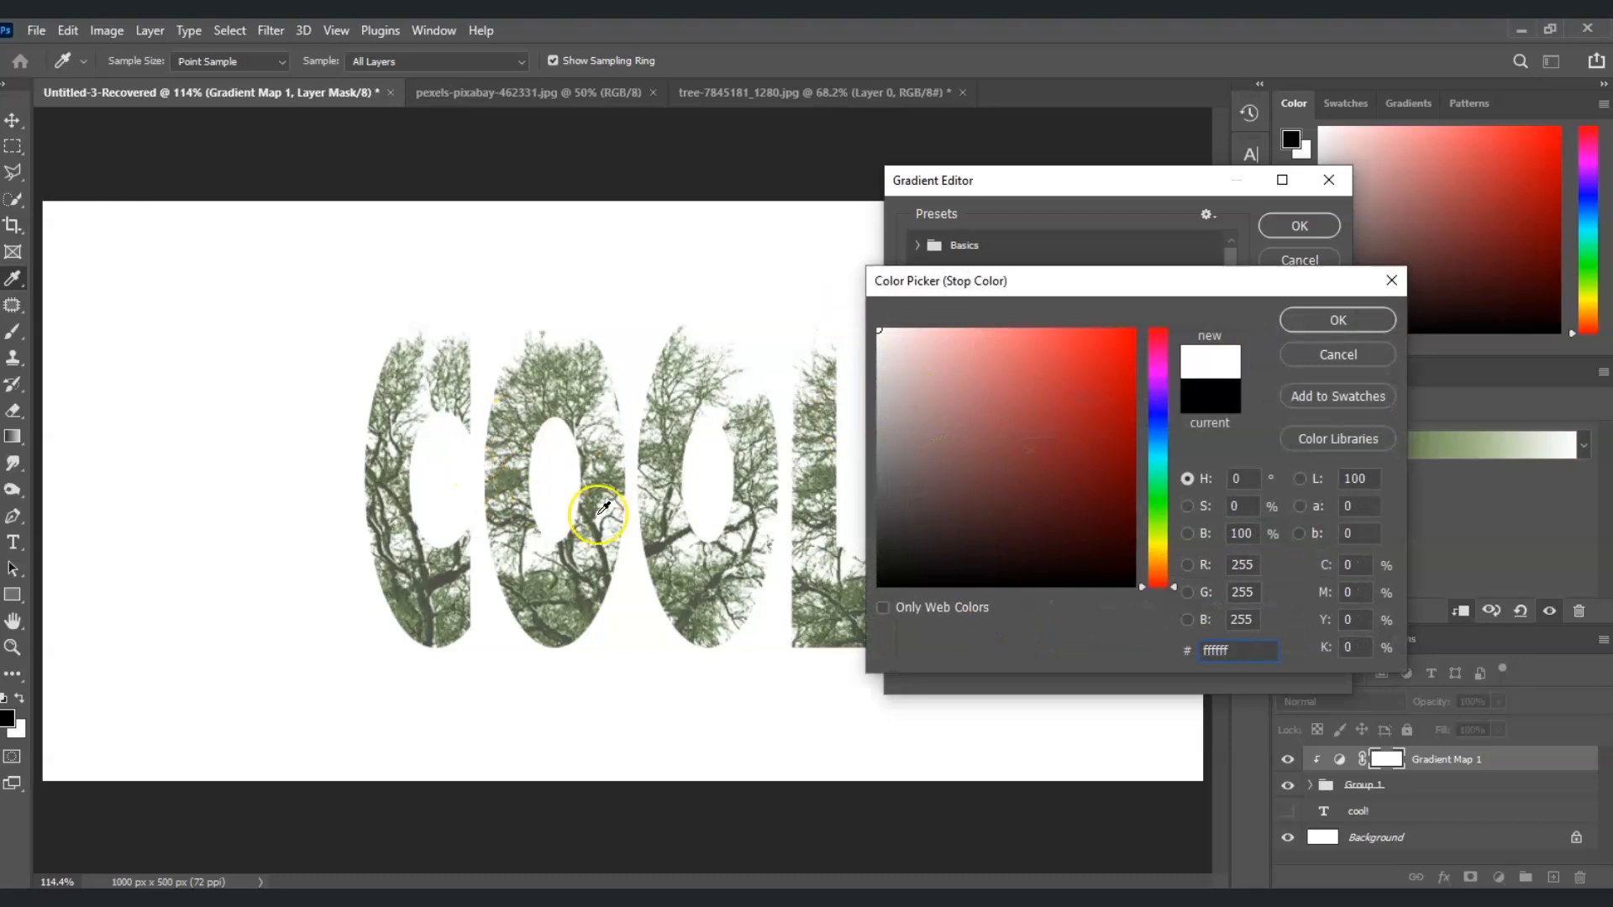
pyautogui.click(1351, 328)
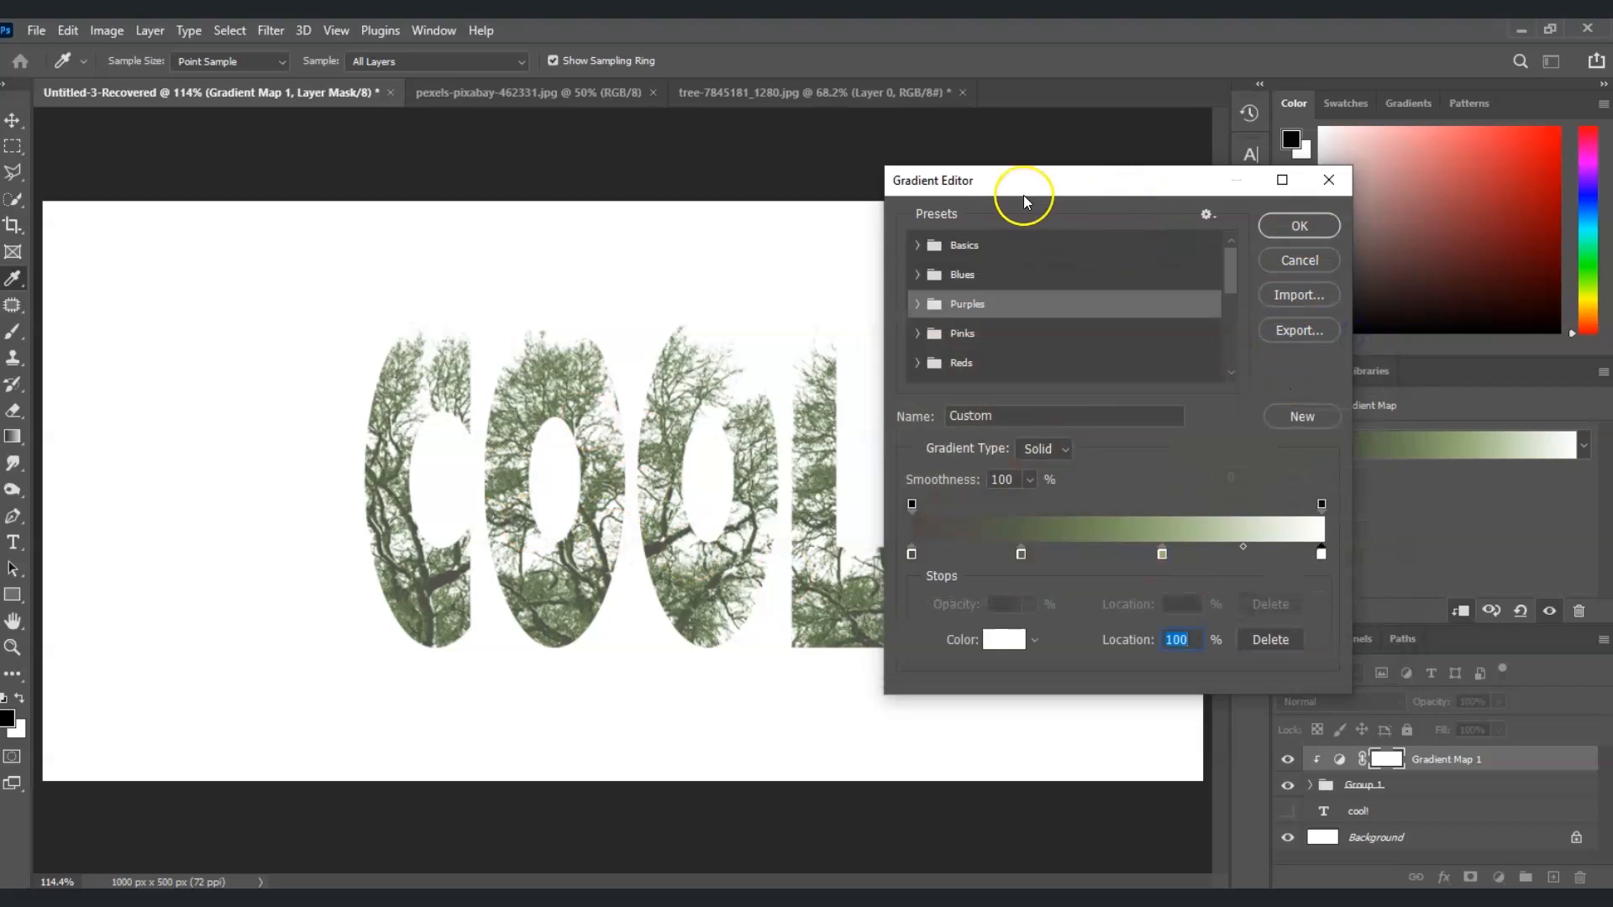
pyautogui.click(1299, 225)
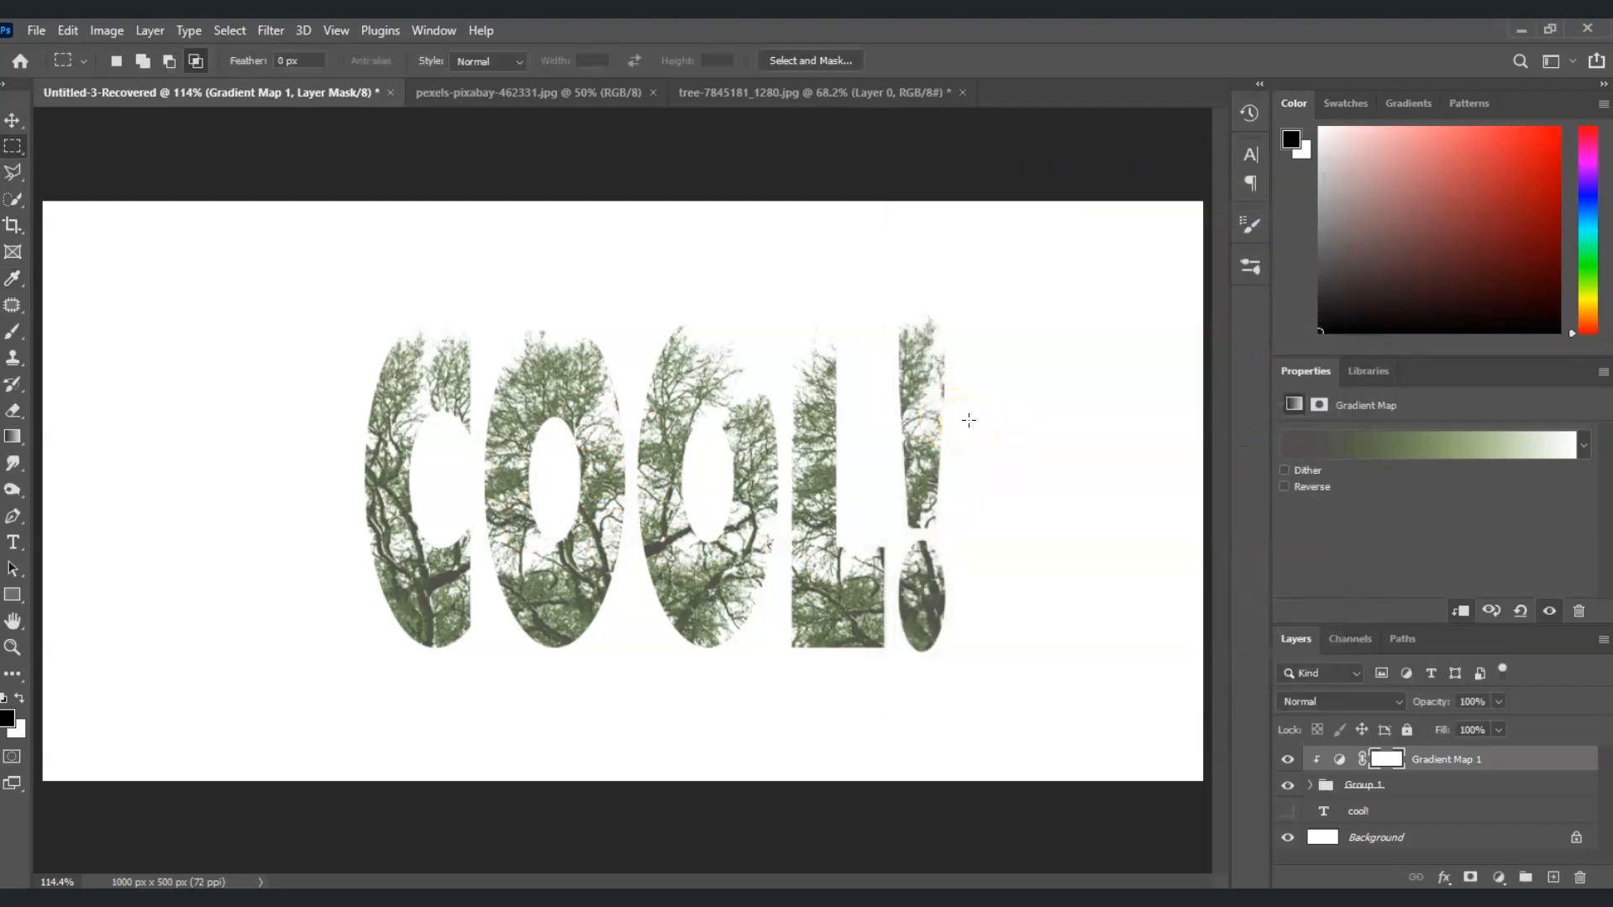
# Copy the city skyline photo from pexels-pixabay-462331.jpg into the text composition as the top layer
pyautogui.click(508, 92)
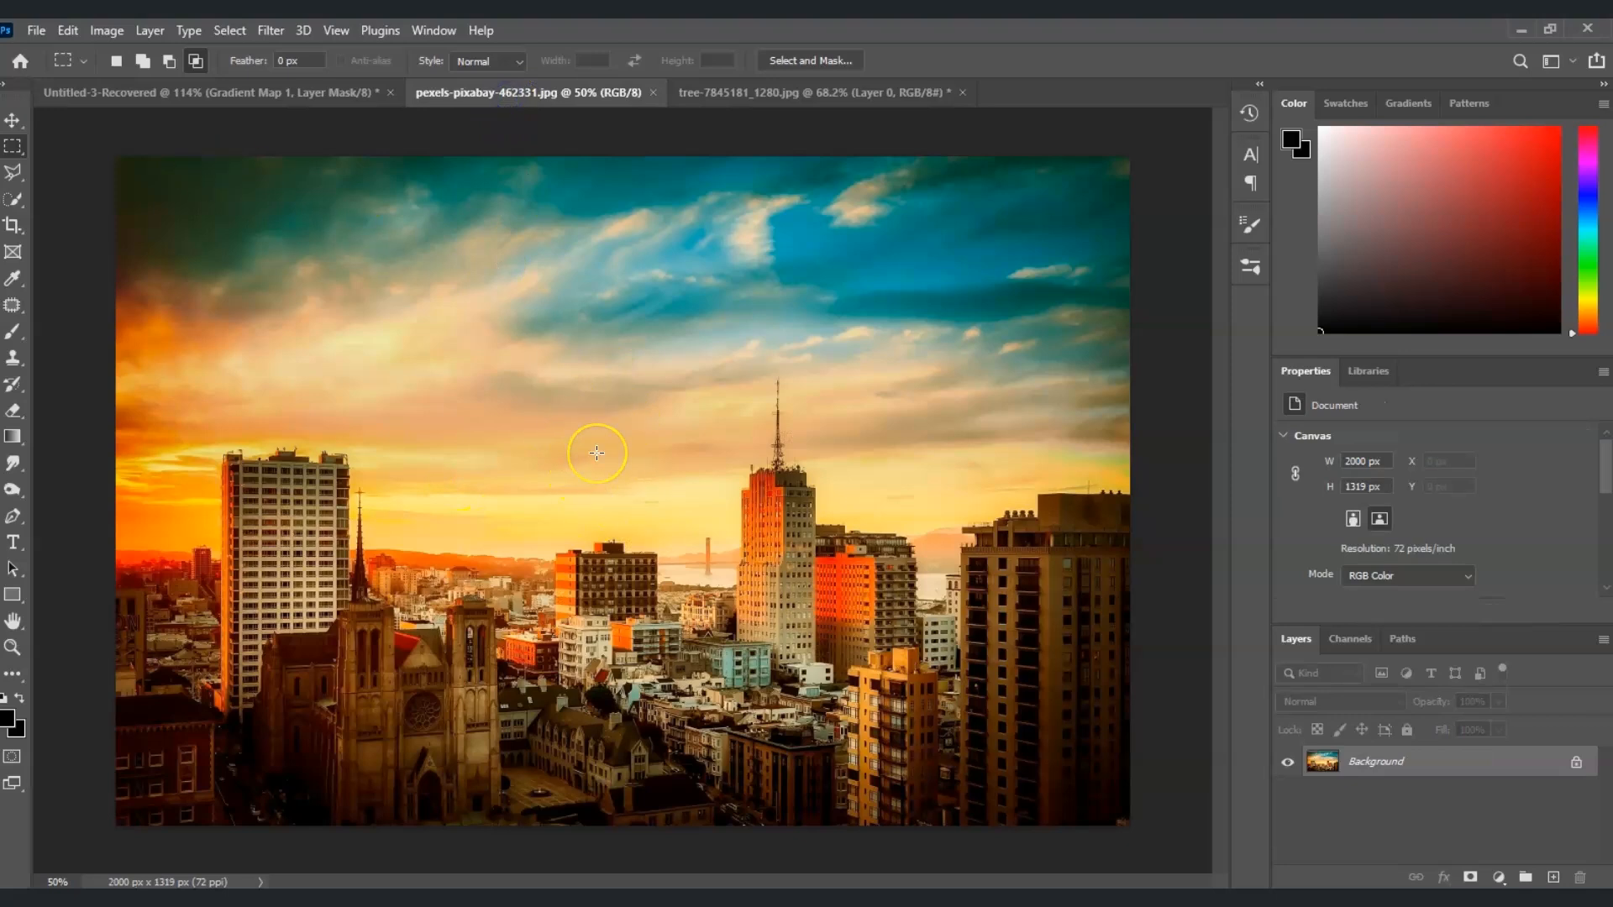
pyautogui.press('v')
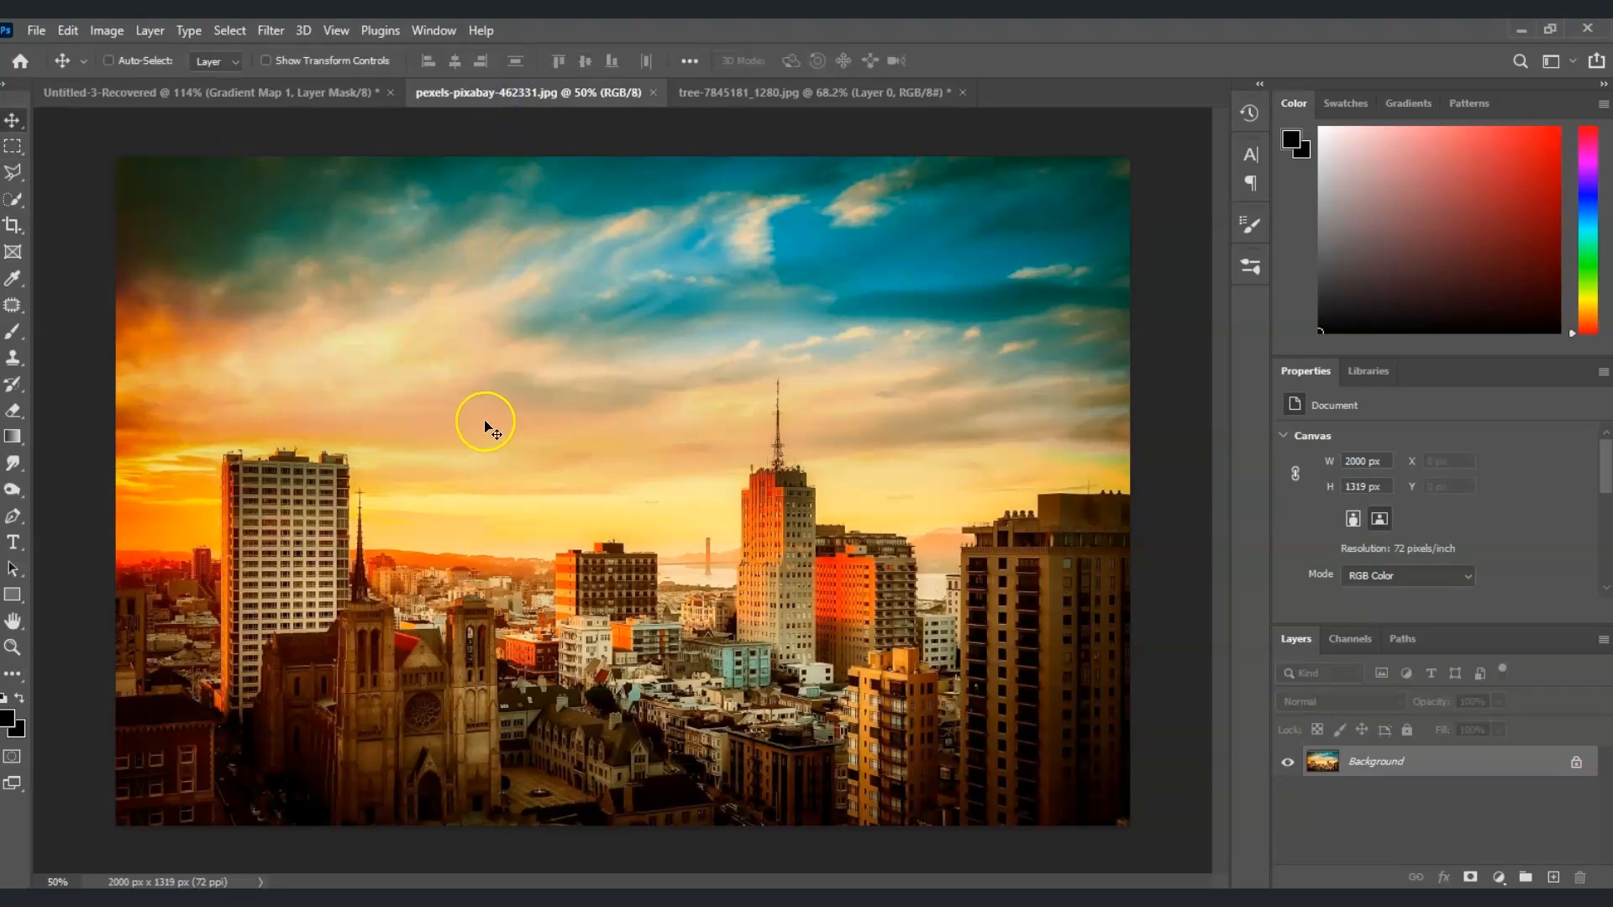
pyautogui.moveTo(176, 100); pyautogui.dragTo(522, 424)
pyautogui.moveTo(775, 556); pyautogui.dragTo(747, 489)
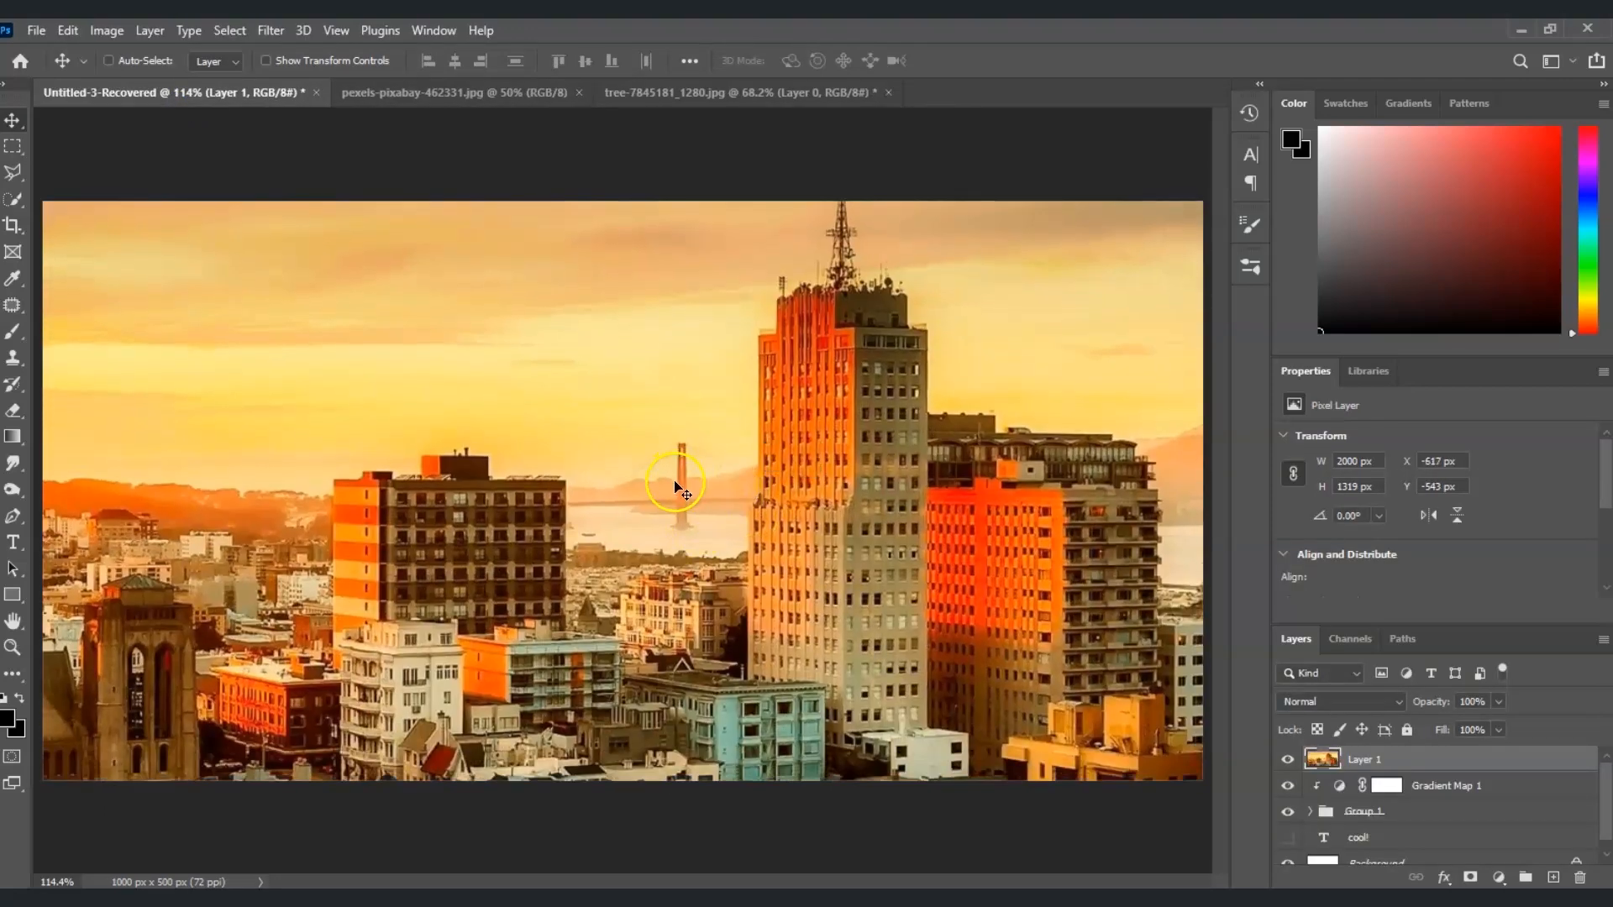
# Scale the city photo to about 29.41% (588 × 388 px) and position it over the "cool!" lettering
pyautogui.hotkey('ctrl', 't')
pyautogui.moveTo(365, 495); pyautogui.dragTo(1176, 509)
pyautogui.moveTo(153, 353); pyautogui.dragTo(827, 454)
pyautogui.moveTo(1134, 454); pyautogui.dragTo(756, 526)
pyautogui.moveTo(216, 258); pyautogui.dragTo(608, 260)
pyautogui.moveTo(918, 410); pyautogui.dragTo(637, 600)
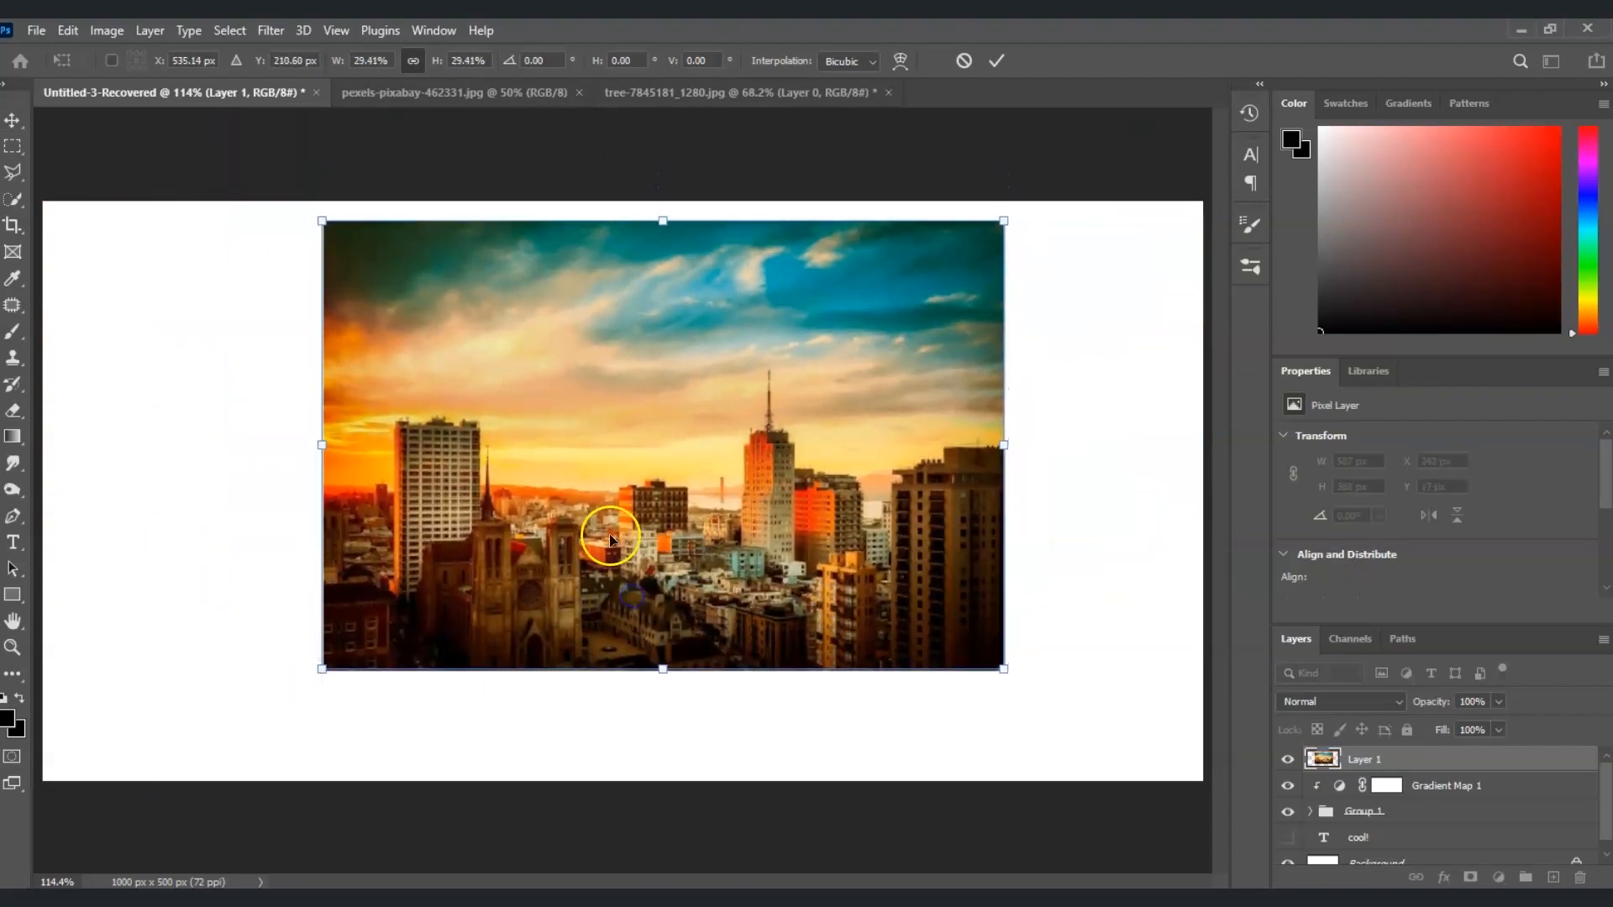
pyautogui.press('Return')
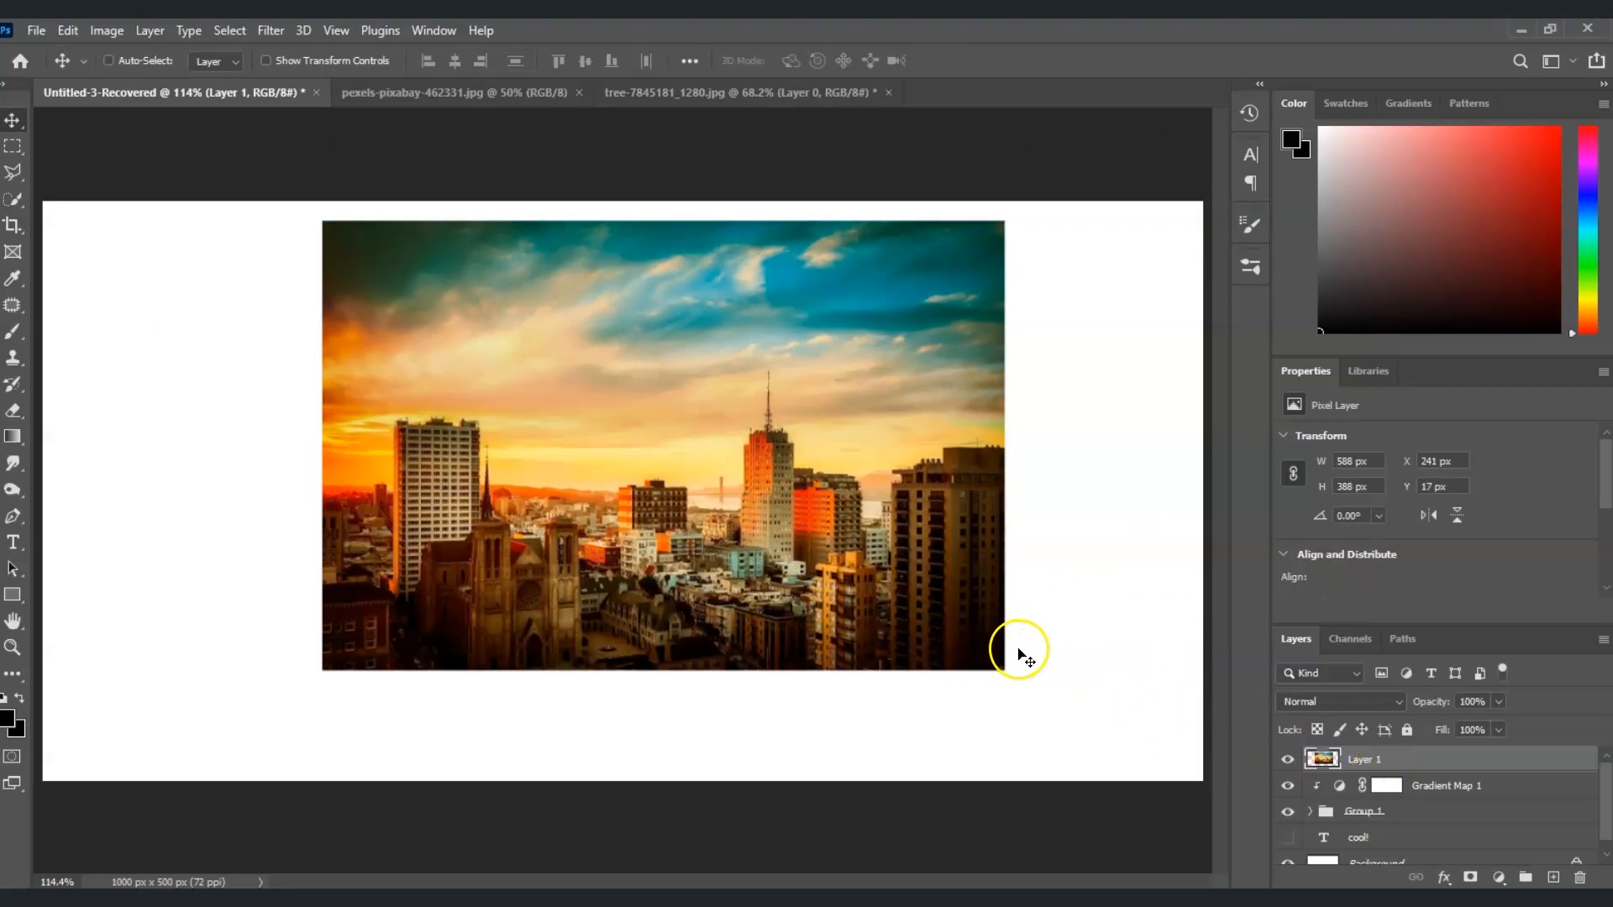
# Set the city photo layer's blend mode to Lighten and move the photo up to Y 0 px
pyautogui.click(1398, 706)
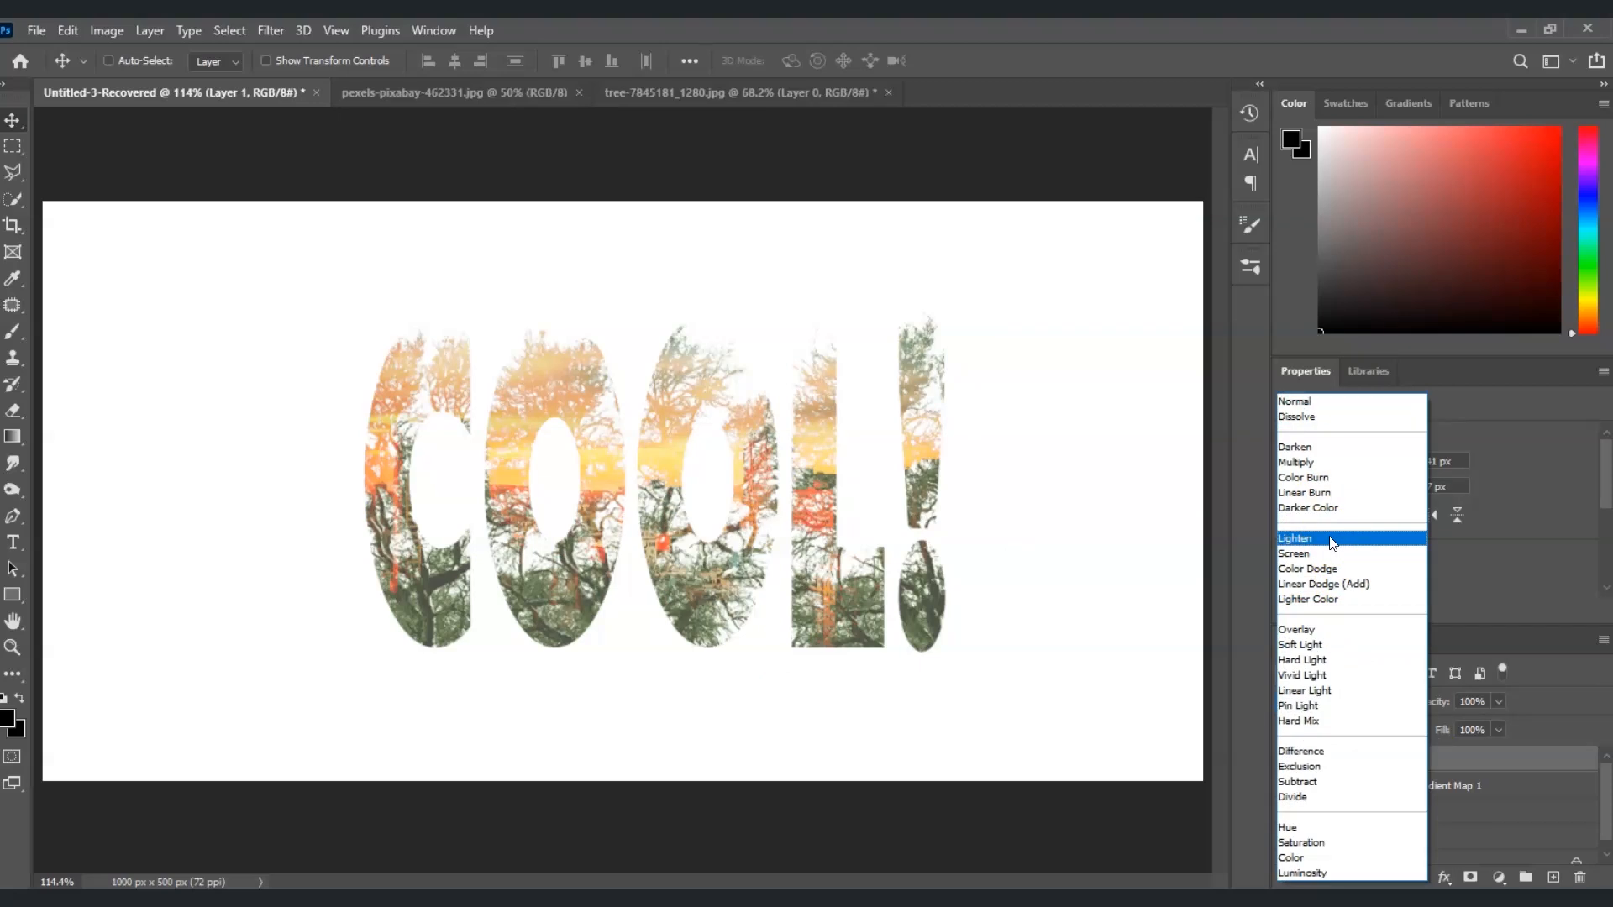
pyautogui.click(1331, 540)
pyautogui.moveTo(750, 613); pyautogui.dragTo(754, 594)
pyautogui.click(152, 741)
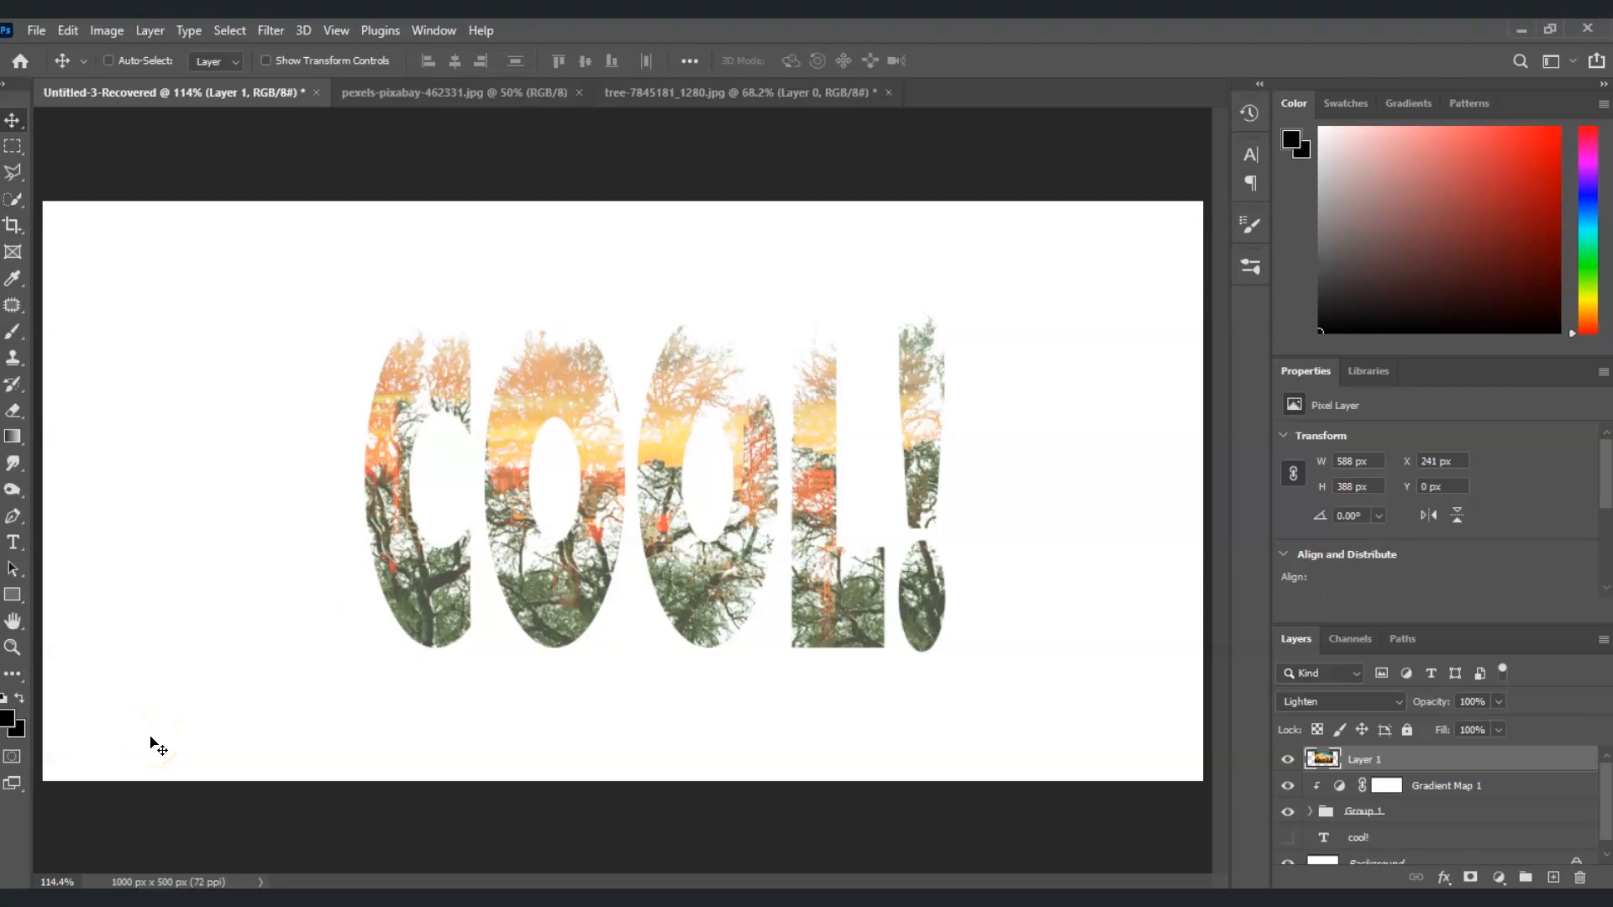
pyautogui.click(128, 759)
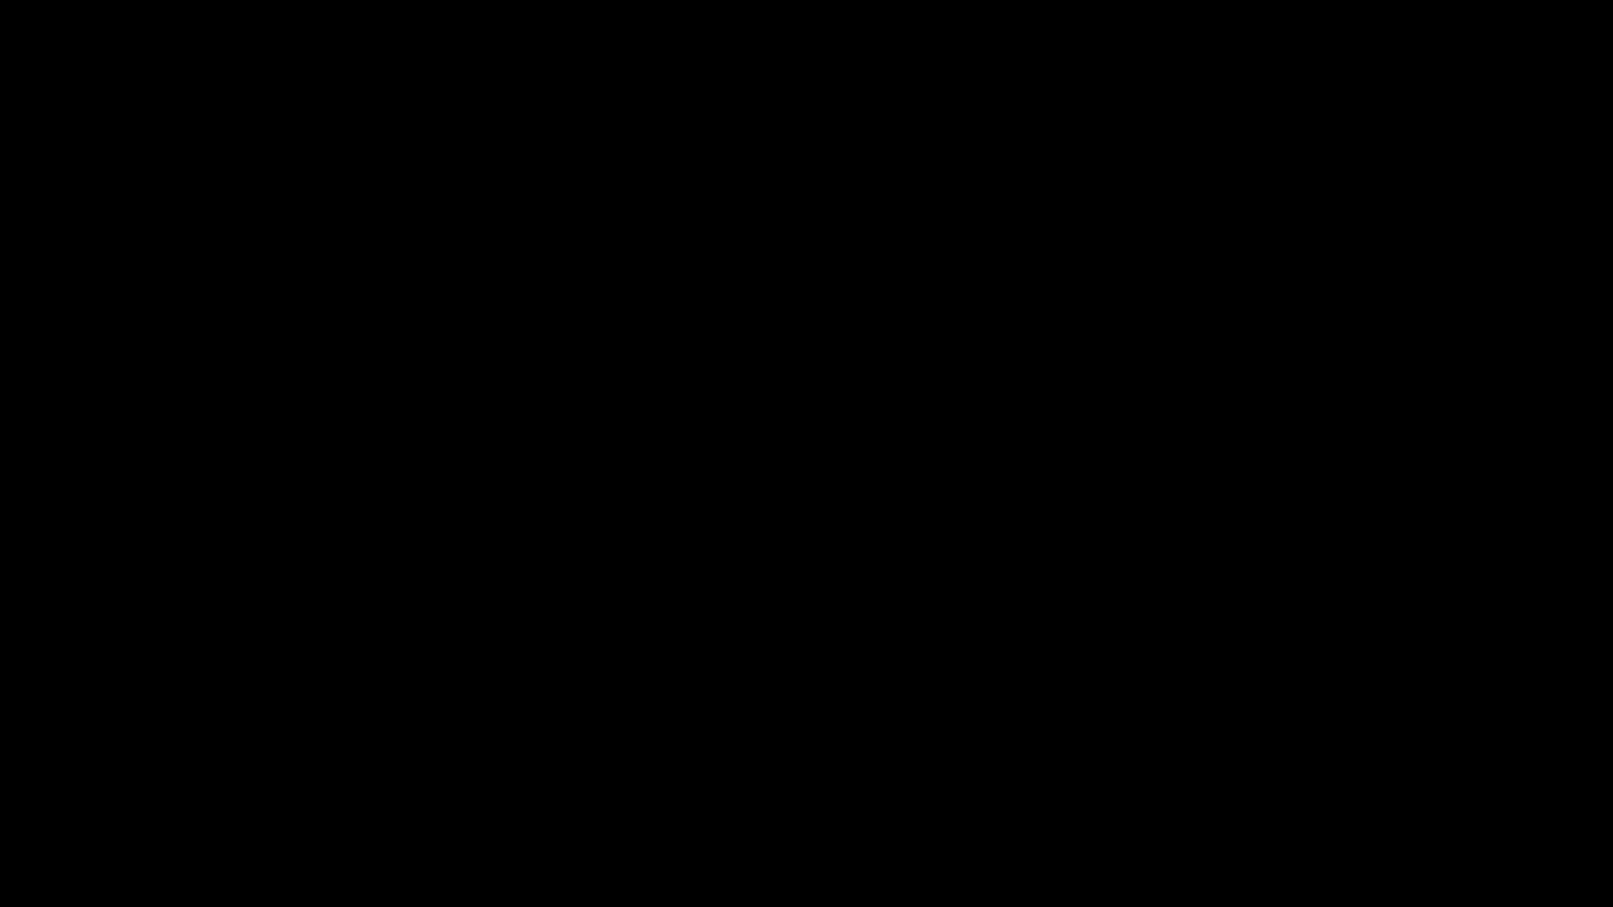